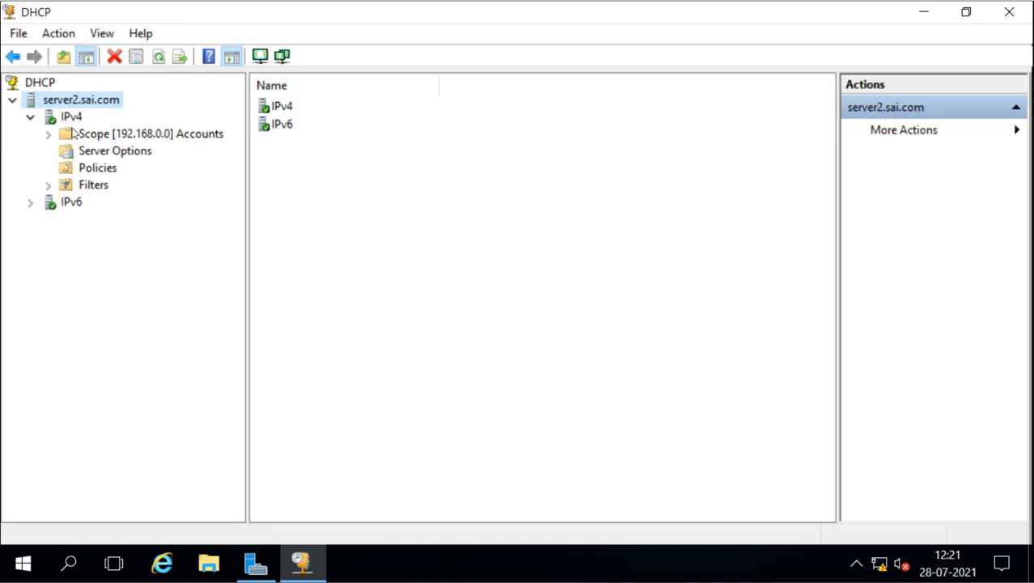
Examine the server-level IPv4 nodes: the Accounts scope, the Policies node with its available commands, and the Allow and Deny filters.
left_click(75, 135)
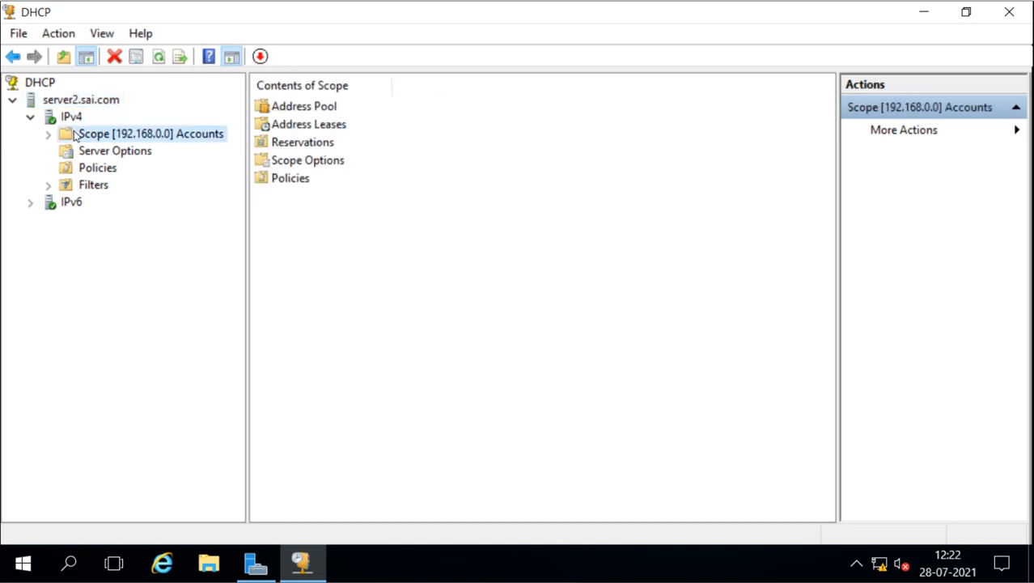
left_click(53, 118)
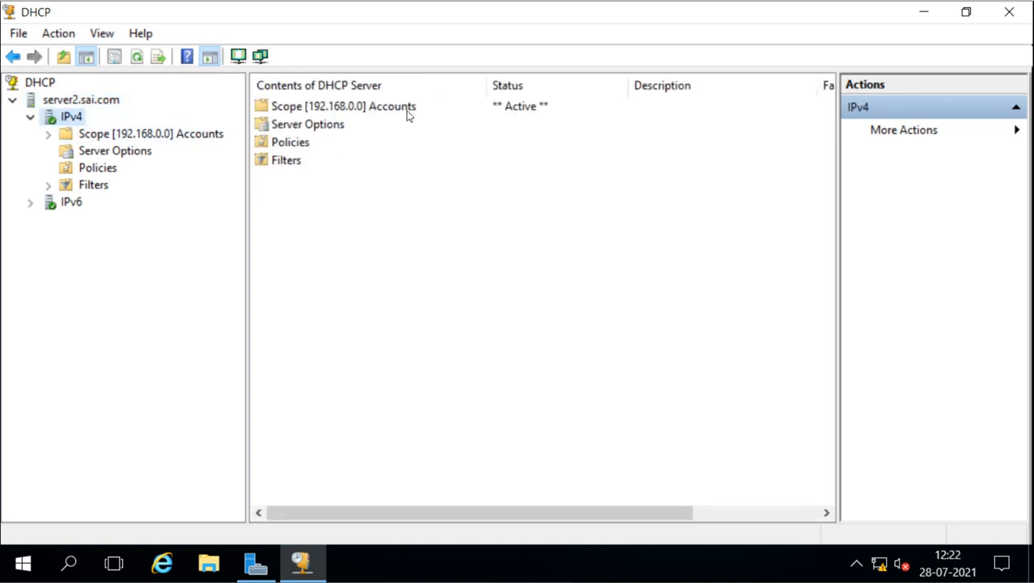
left_click(85, 172)
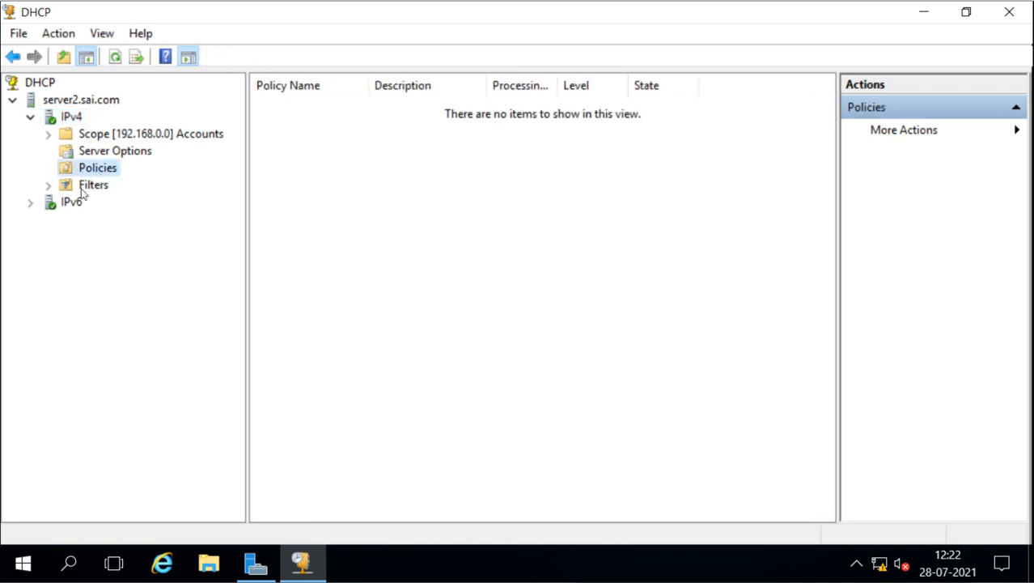
left_click(48, 185)
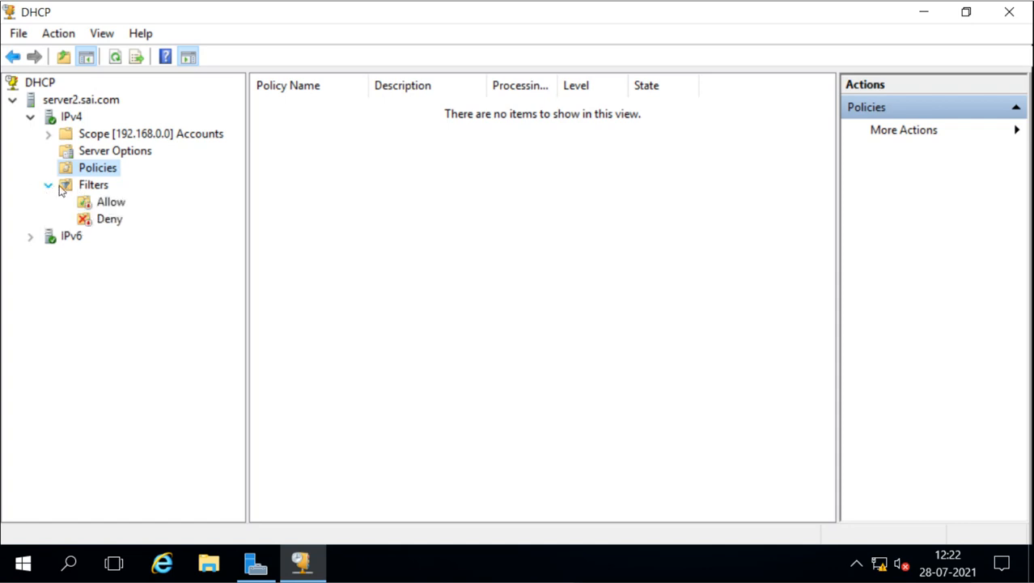
left_click(80, 187)
left_click(85, 172)
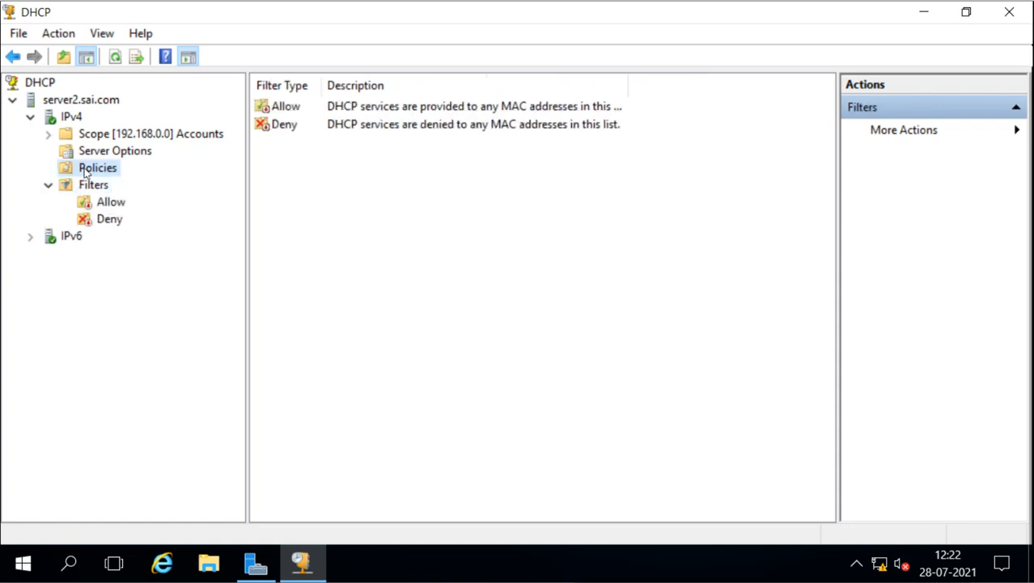
right_click(85, 173)
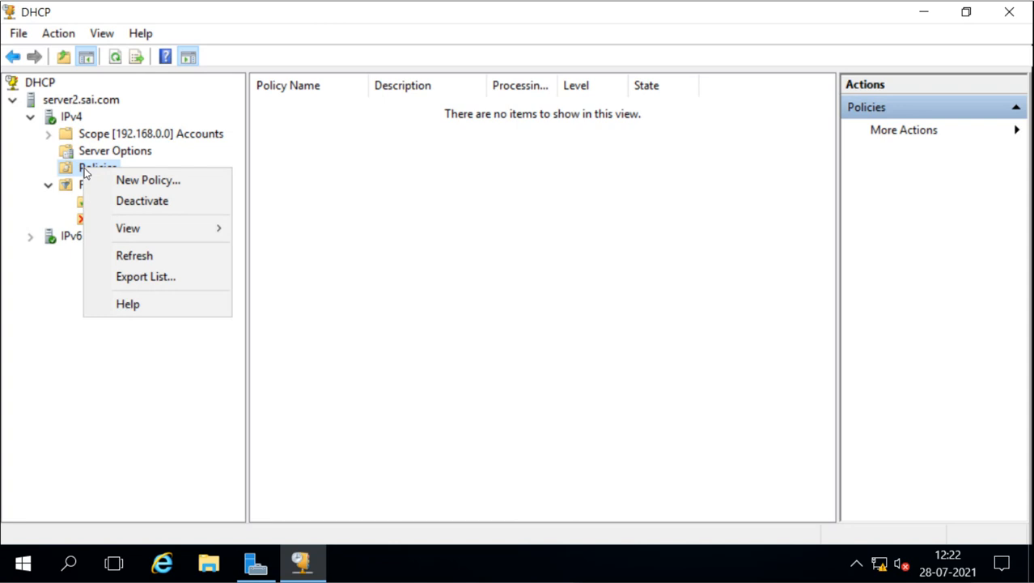
left_click(36, 153)
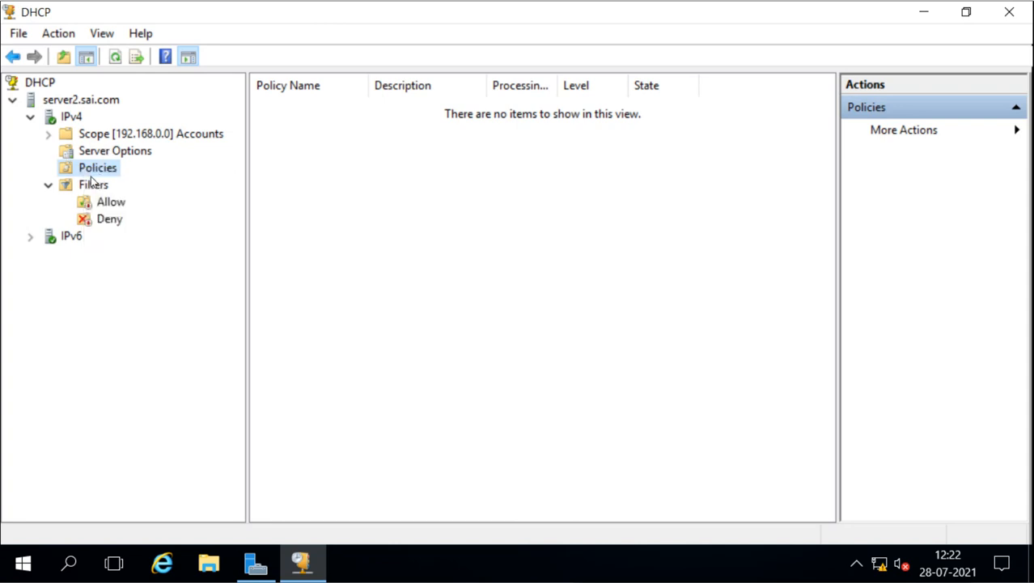
Compare the Policies node inside the Accounts scope with the server-level Policies node under IPv4.
left_click(49, 136)
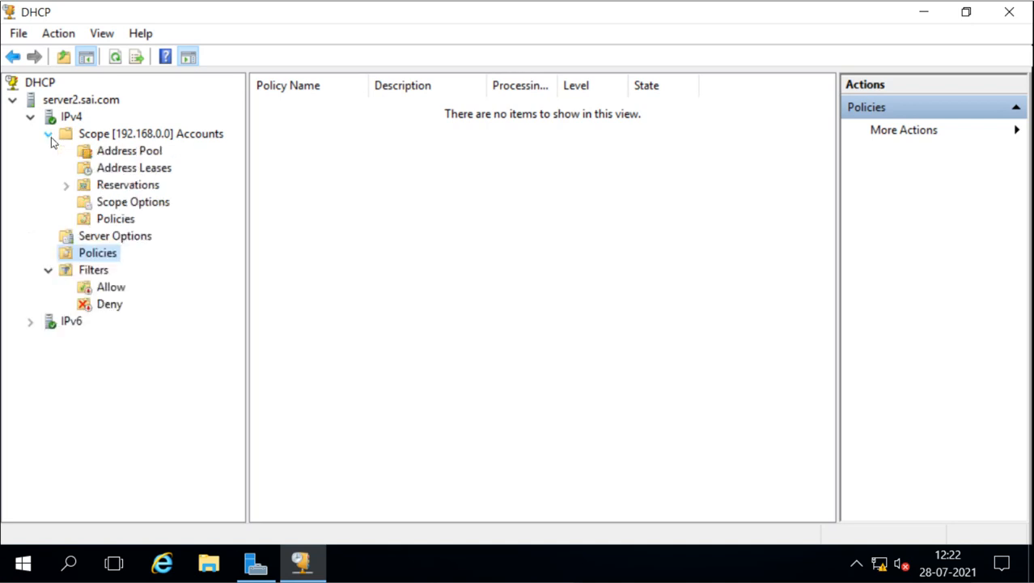
left_click(113, 221)
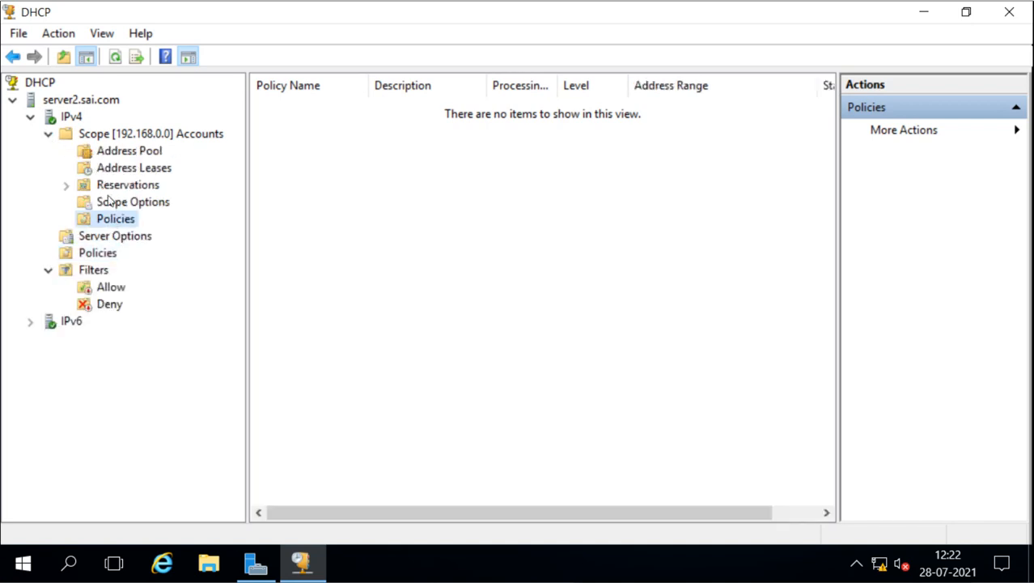
left_click(48, 134)
left_click(48, 134)
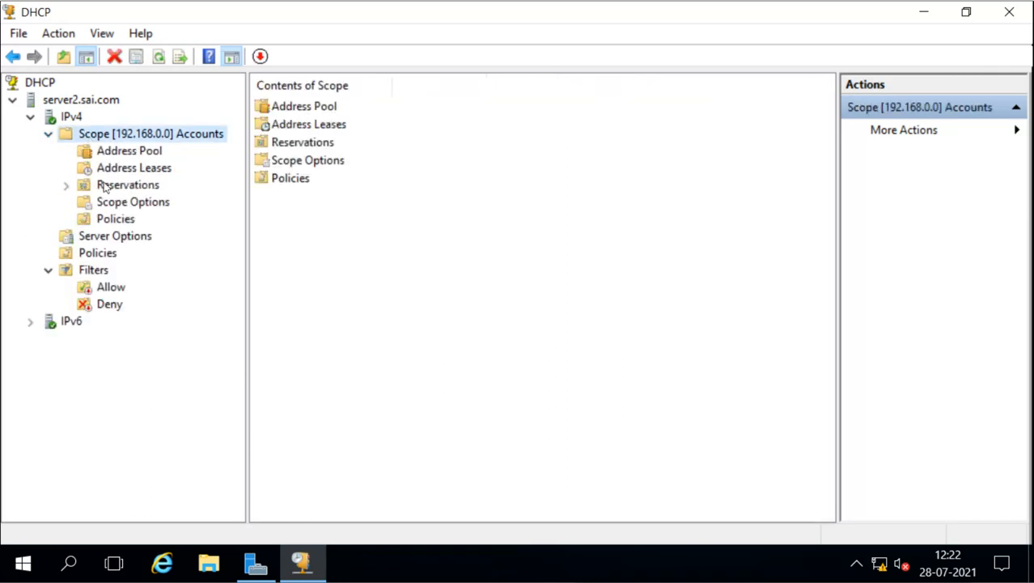
left_click(110, 220)
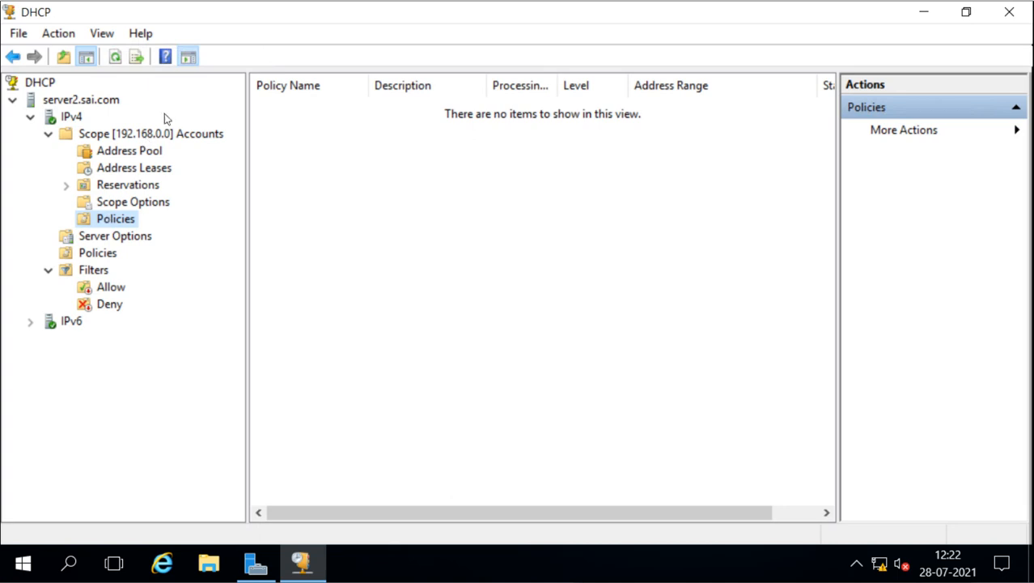
left_click(94, 254)
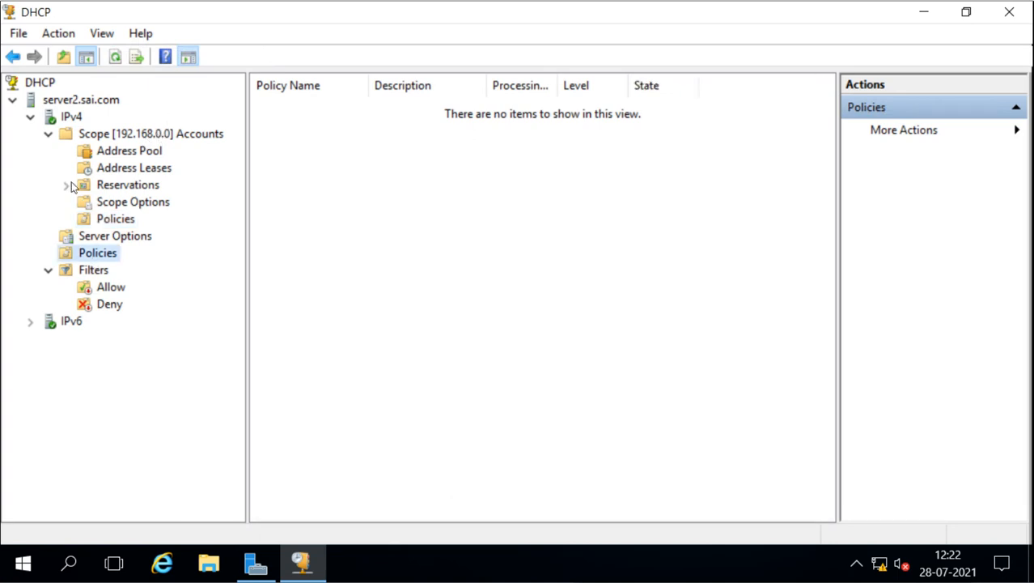
left_click(48, 134)
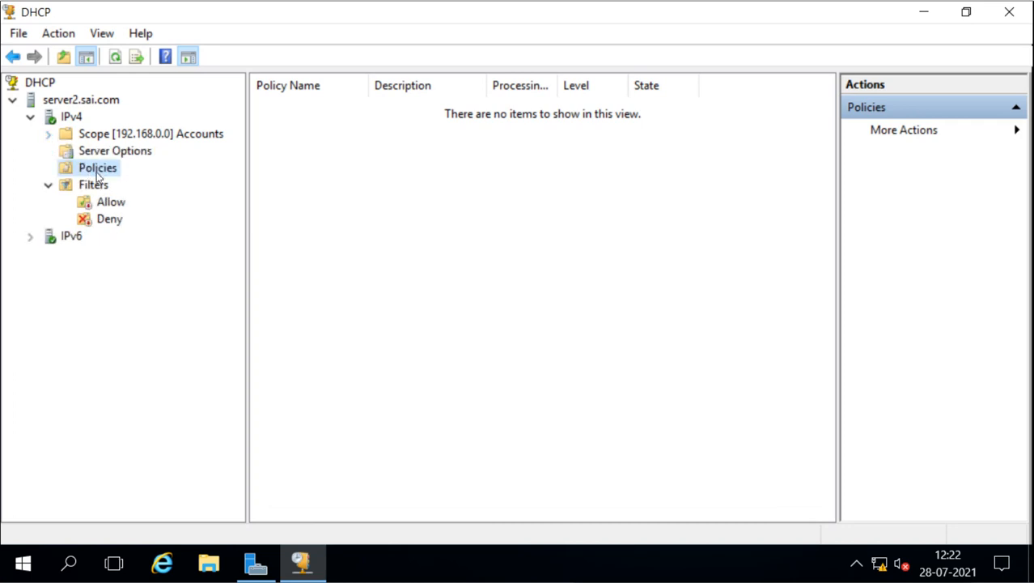
left_click(48, 138)
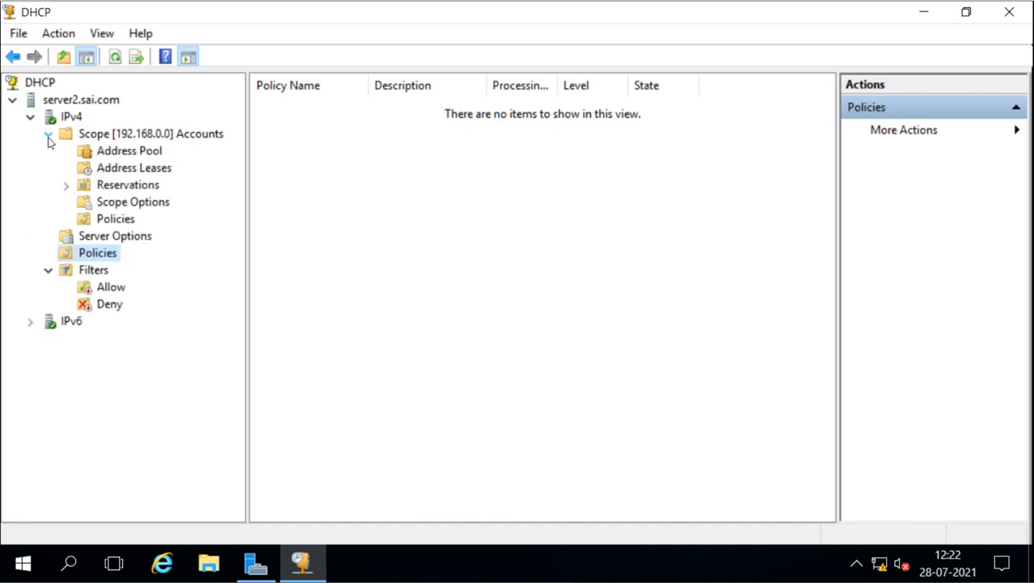
right_click(98, 221)
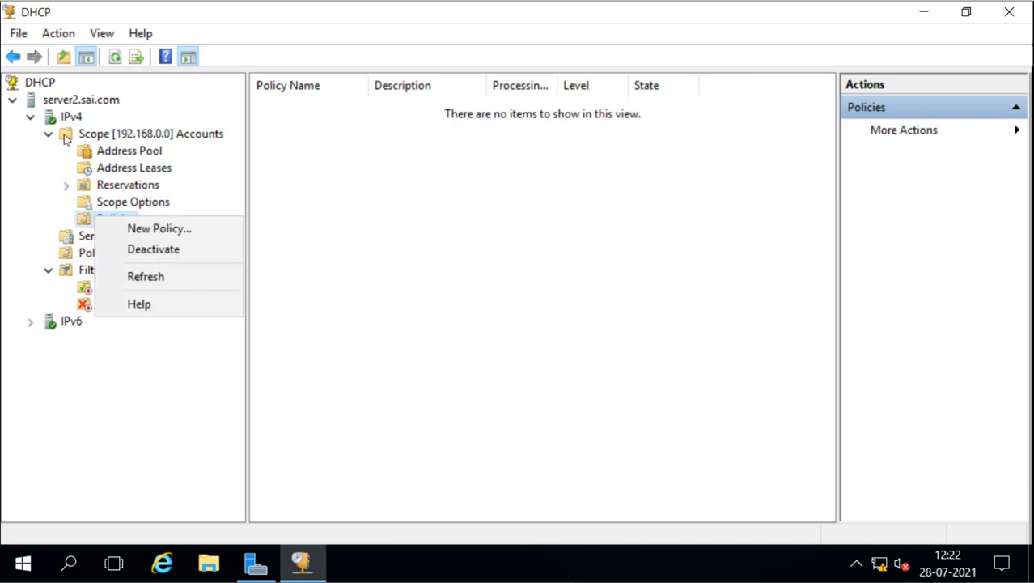
left_click(76, 239)
left_click(86, 255)
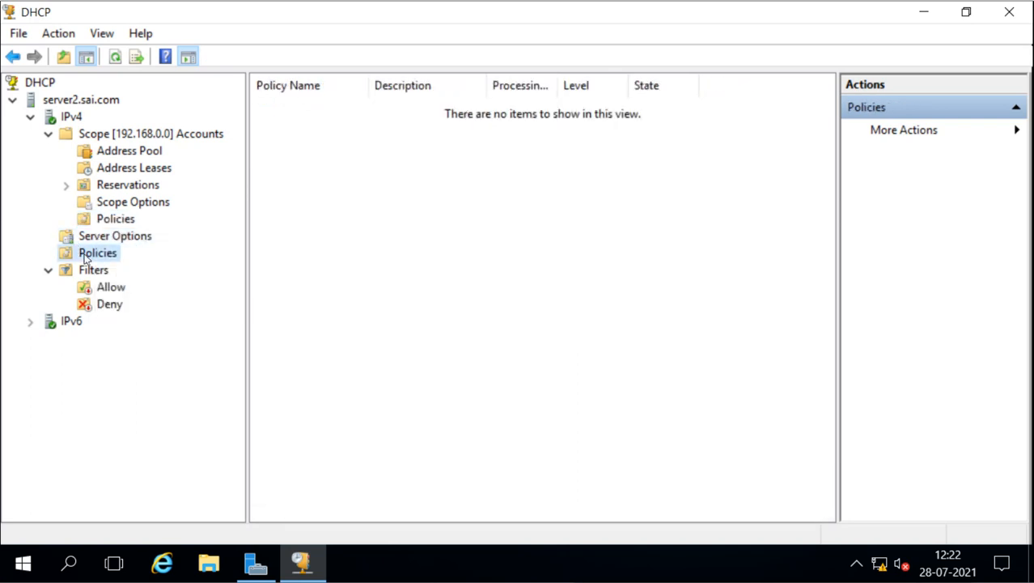
Start a new server-level IPv4 policy named "new policy" and proceed to its conditions page.
right_click(86, 257)
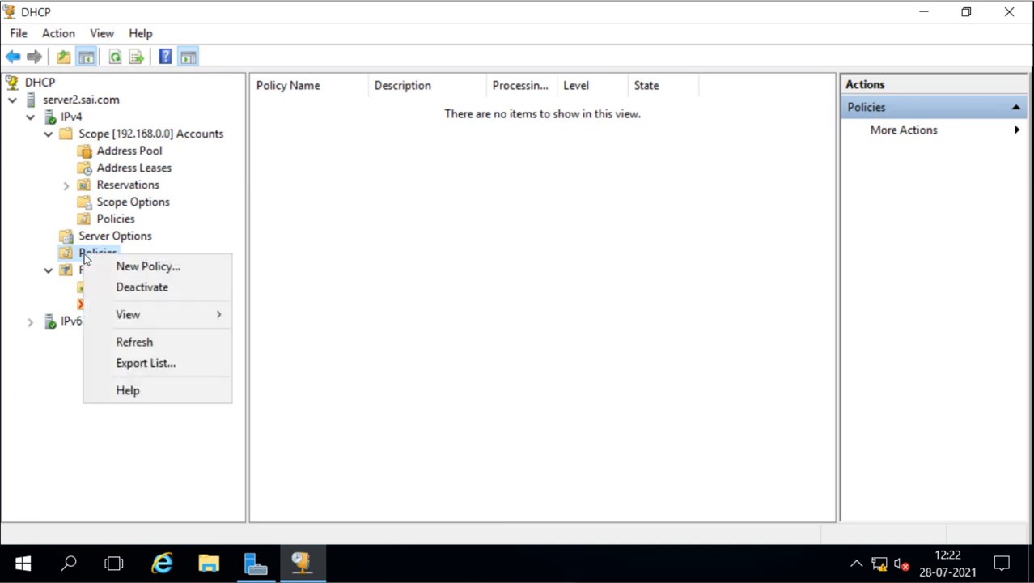
left_click(163, 273)
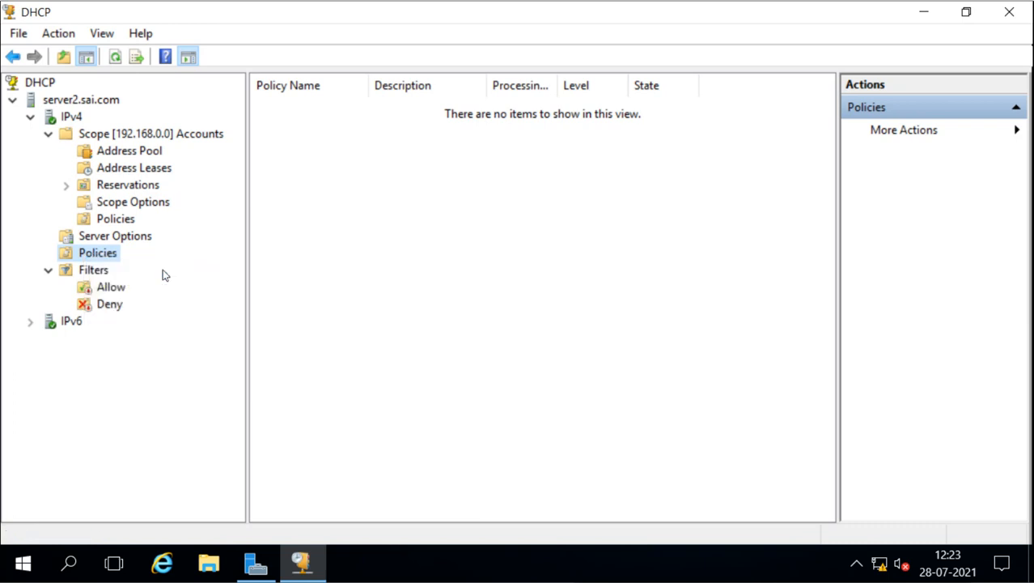
left_click(419, 297)
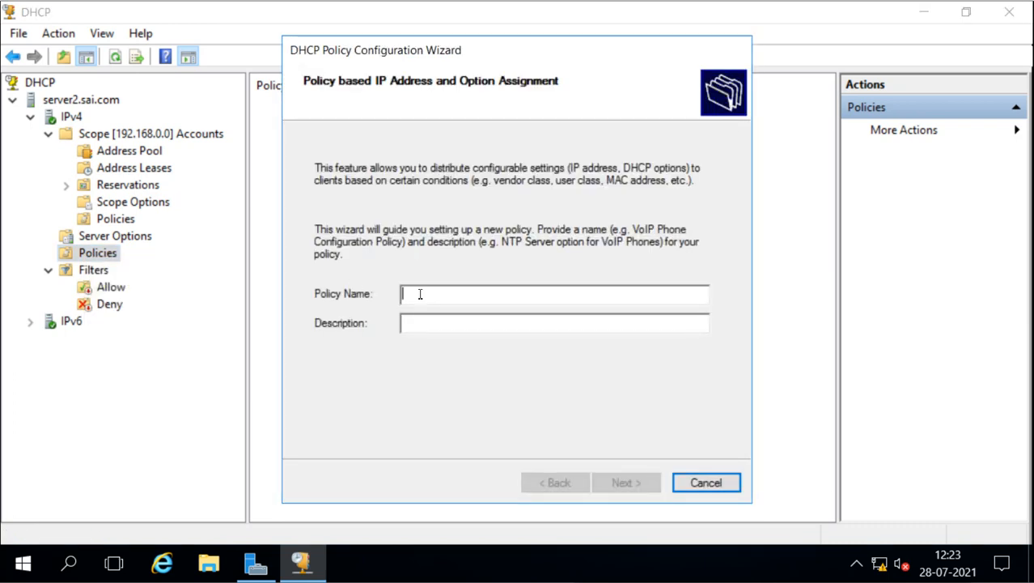
type("new")
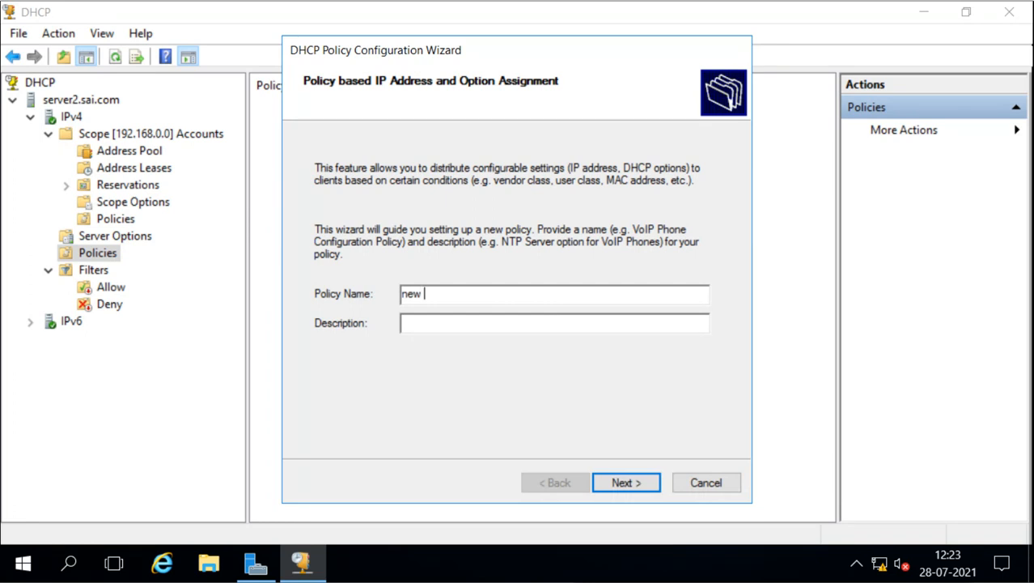
type(" policy")
left_click(624, 481)
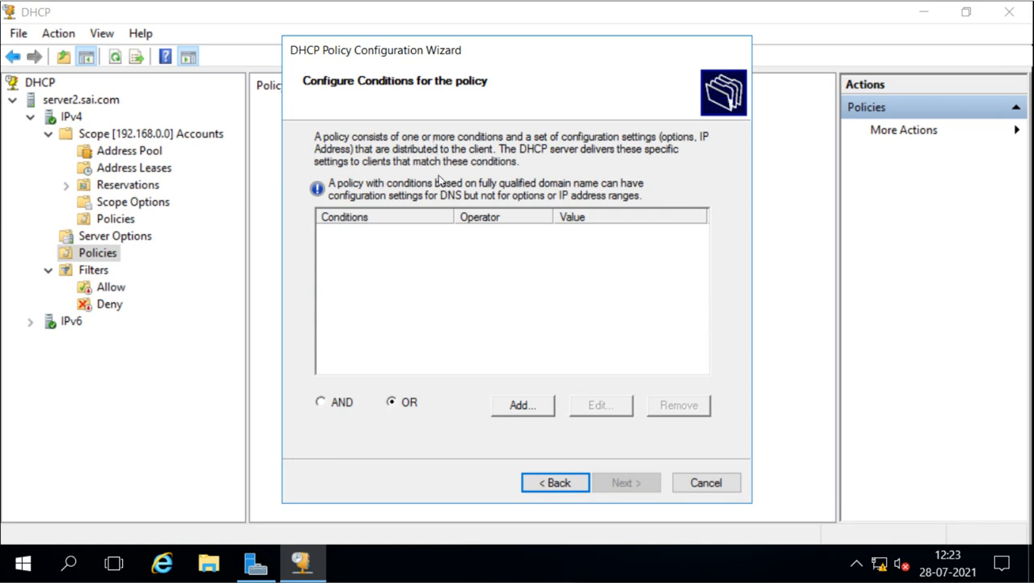
Start adding a condition to the policy, trying User Class before choosing MAC Address as the criteria.
left_click(519, 405)
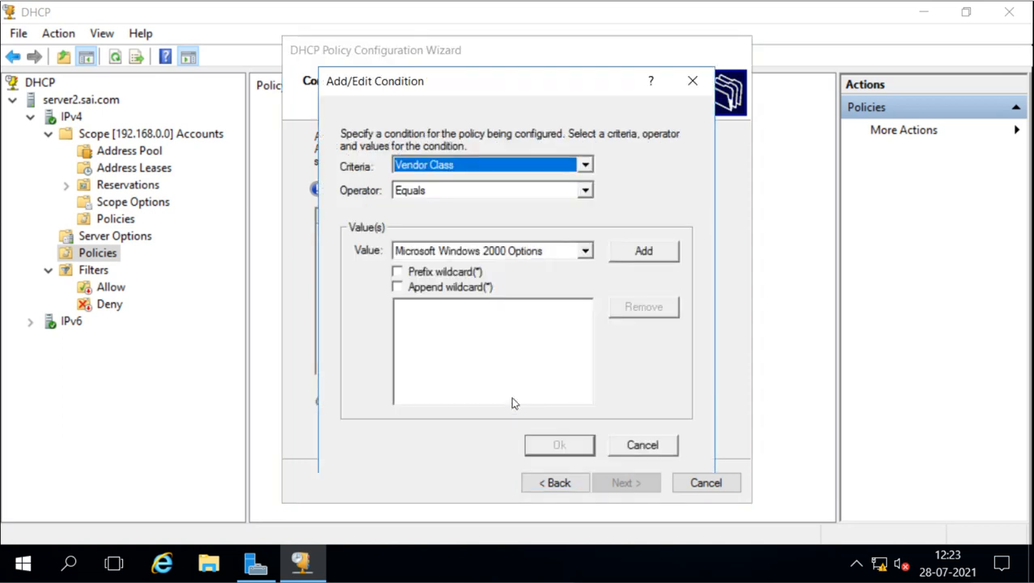
left_click(584, 167)
left_click(450, 195)
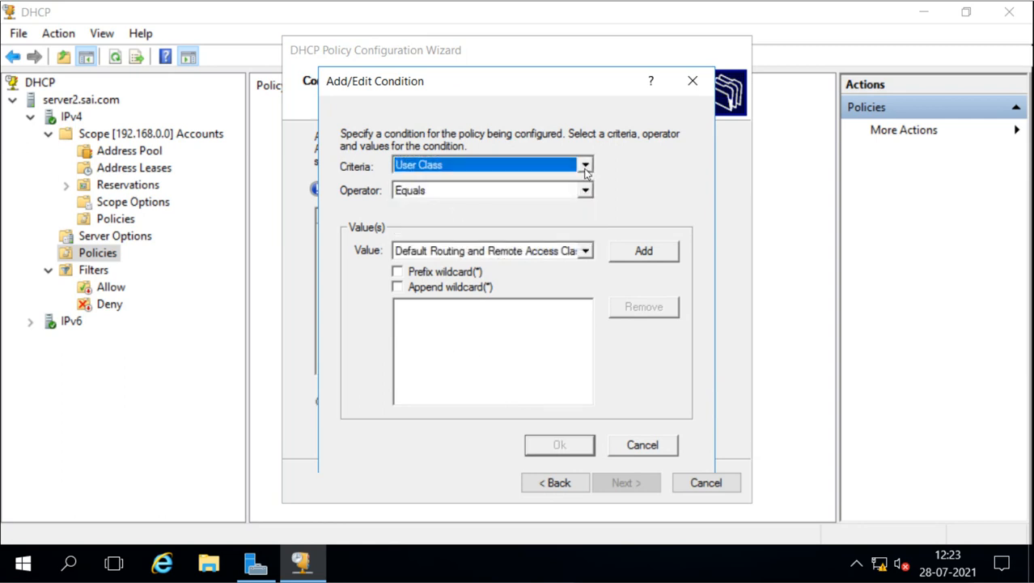
left_click(585, 165)
left_click(471, 208)
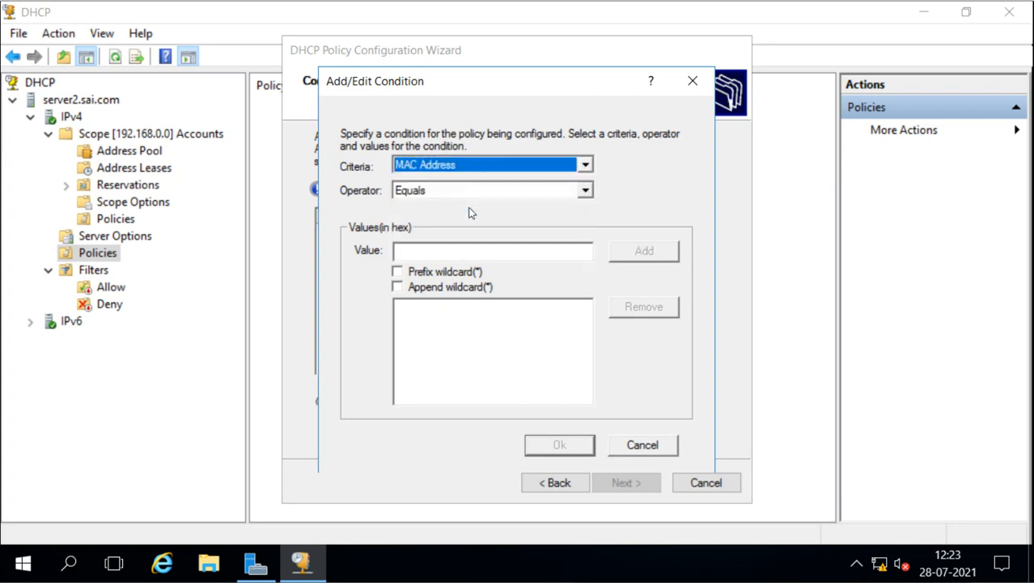
Switch the MAC Address condition's operator to Not Equals and back to Equals.
left_click(403, 250)
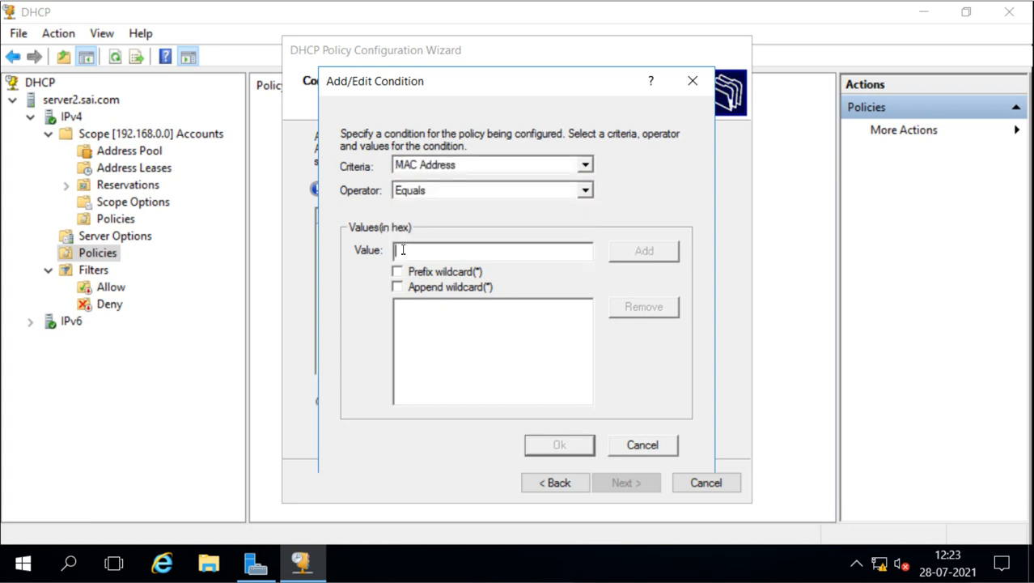
left_click(588, 193)
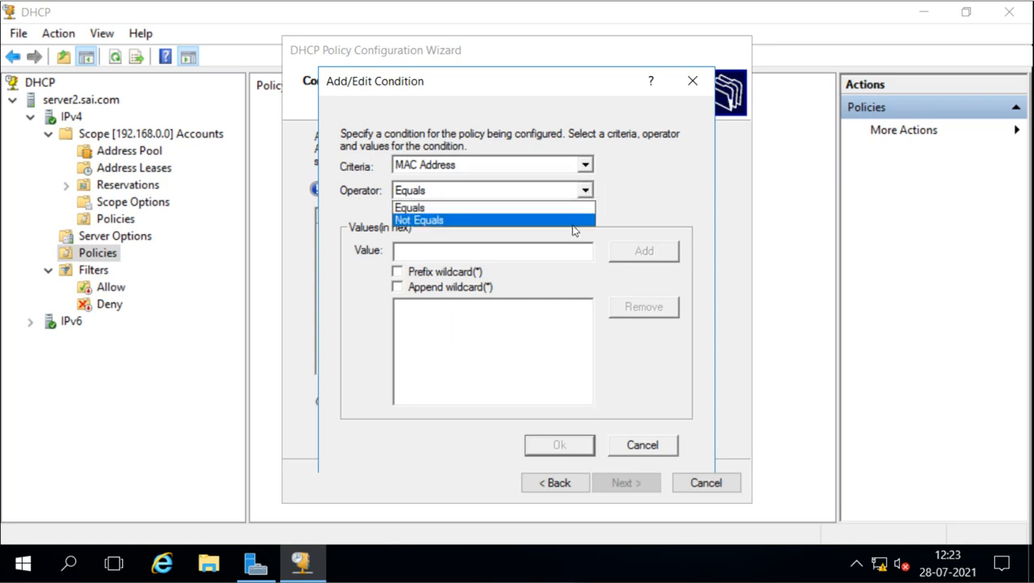
left_click(576, 221)
left_click(588, 193)
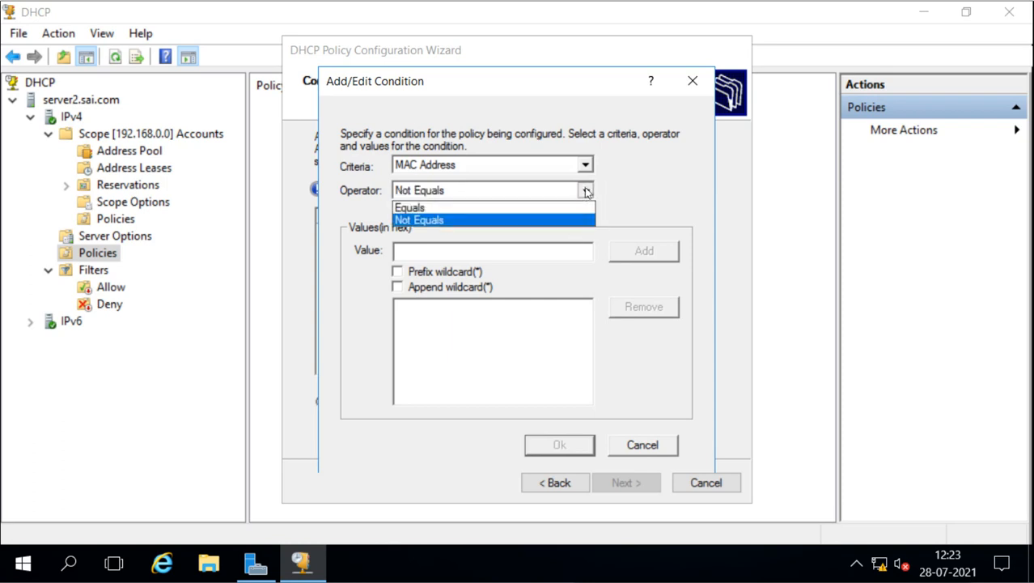
left_click(534, 209)
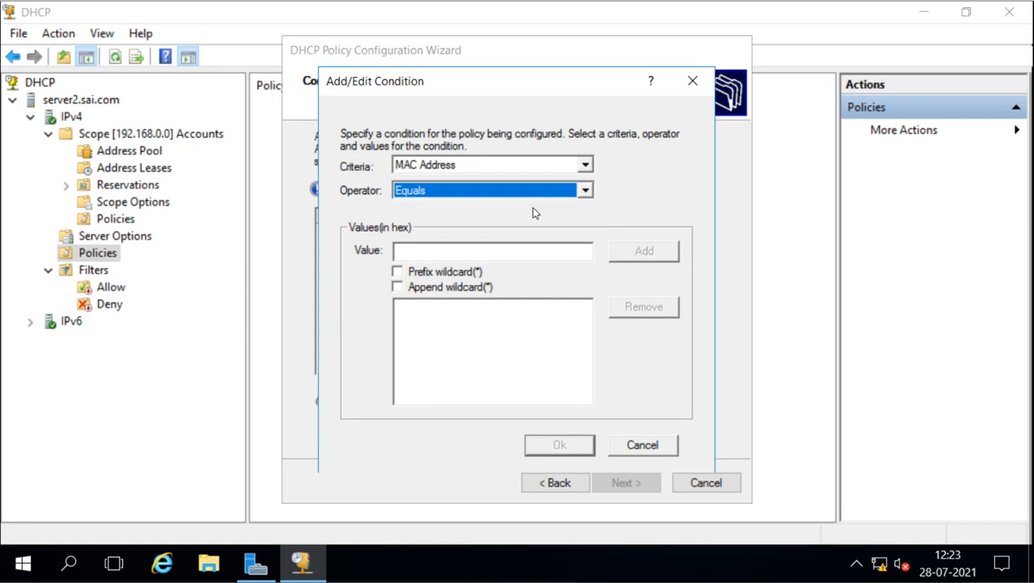
left_click(417, 251)
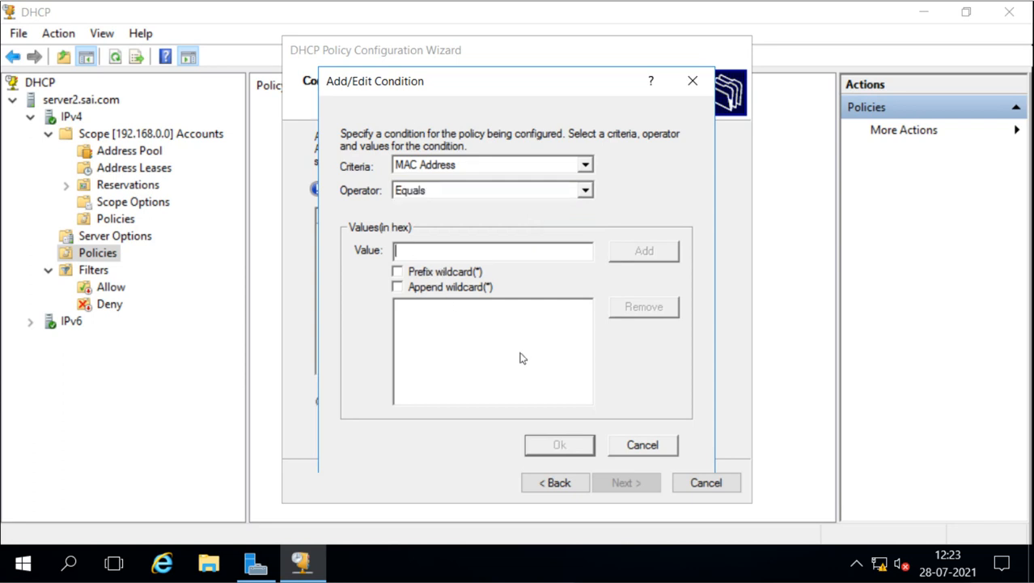
Try Client Identifier, Fully Qualified Domain Name and Relay Agent Information as the condition's criteria to compare their value fields.
left_click(585, 165)
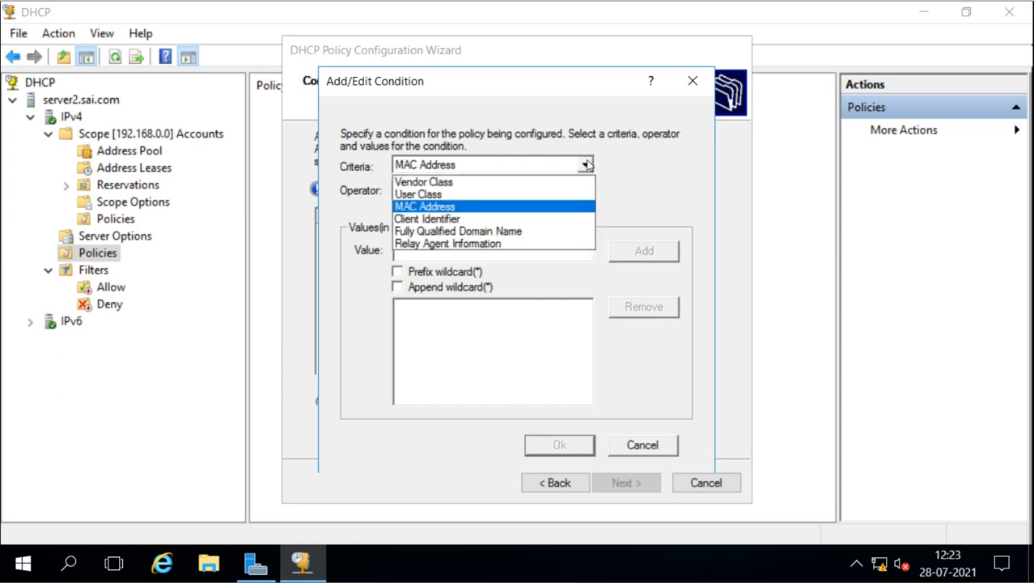
left_click(455, 219)
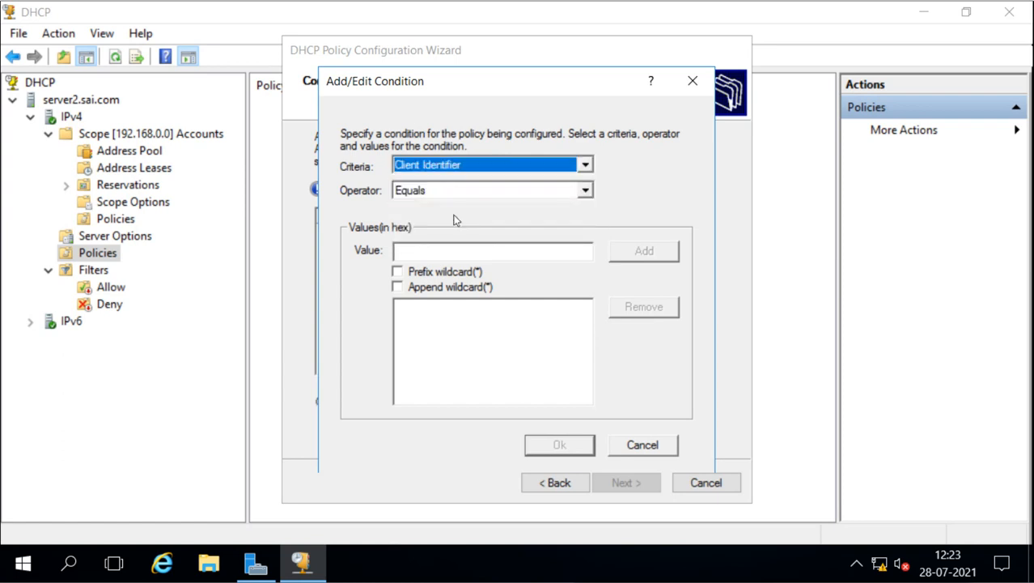
left_click(585, 165)
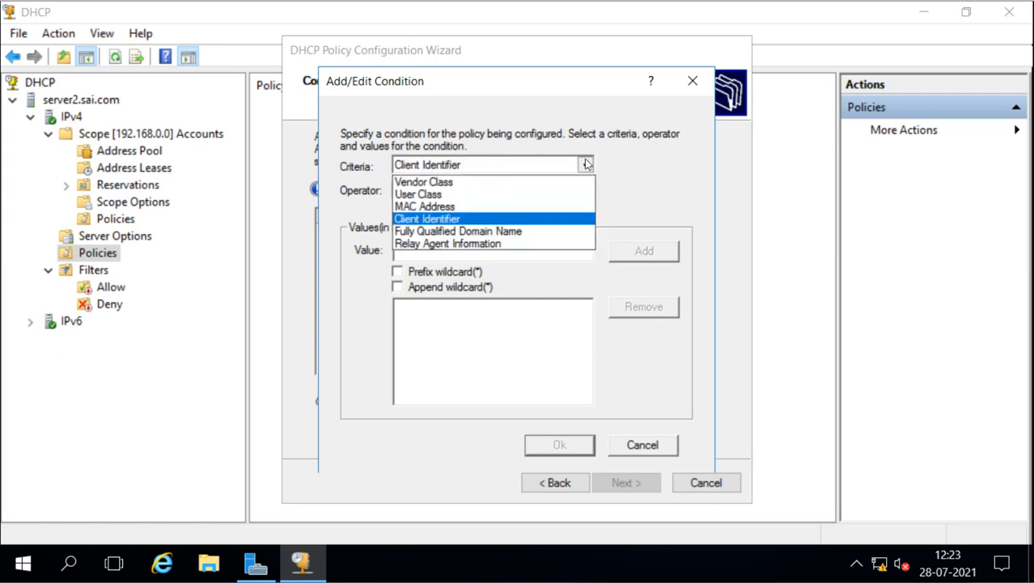
left_click(488, 233)
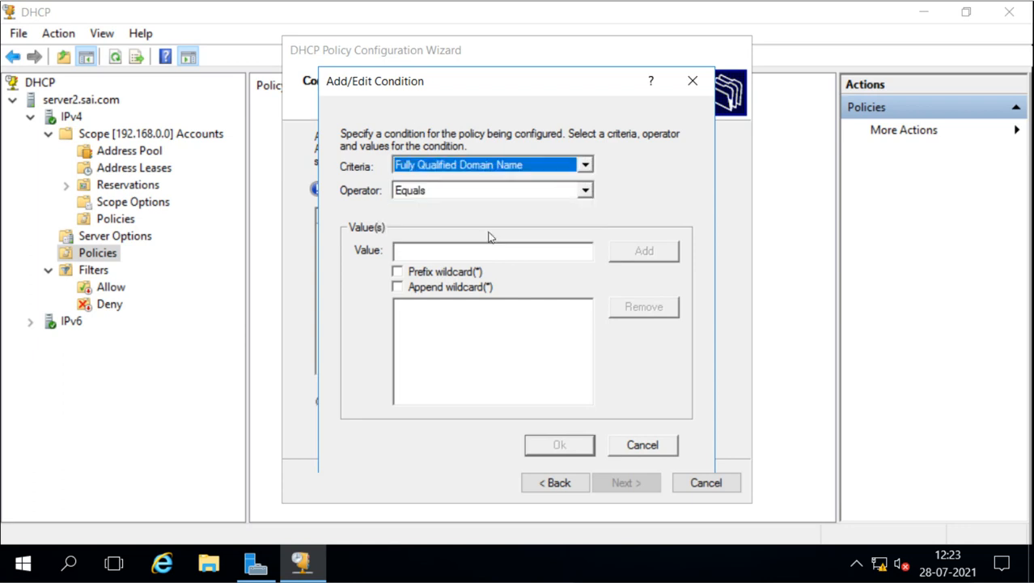
left_click(430, 255)
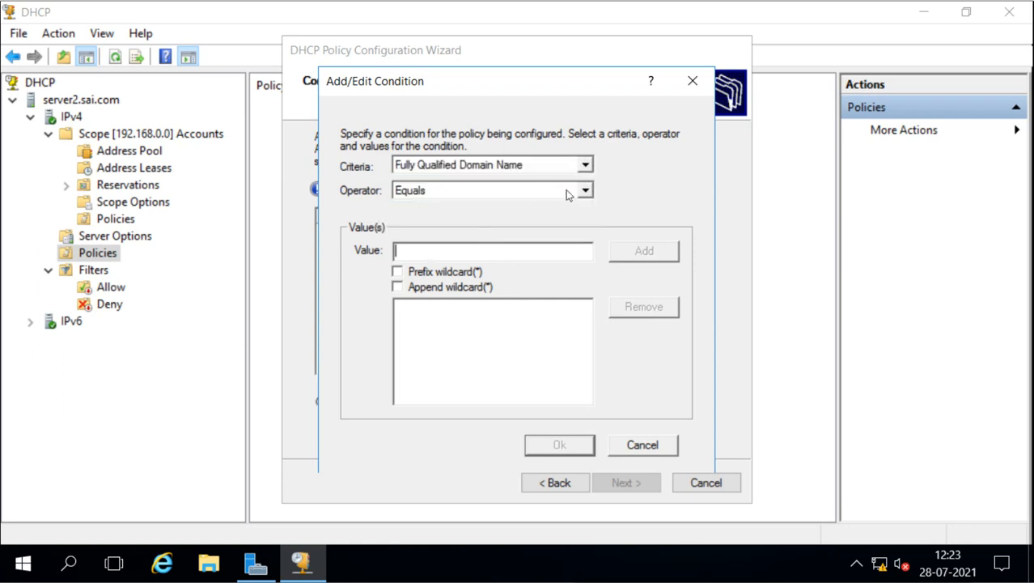
left_click(586, 166)
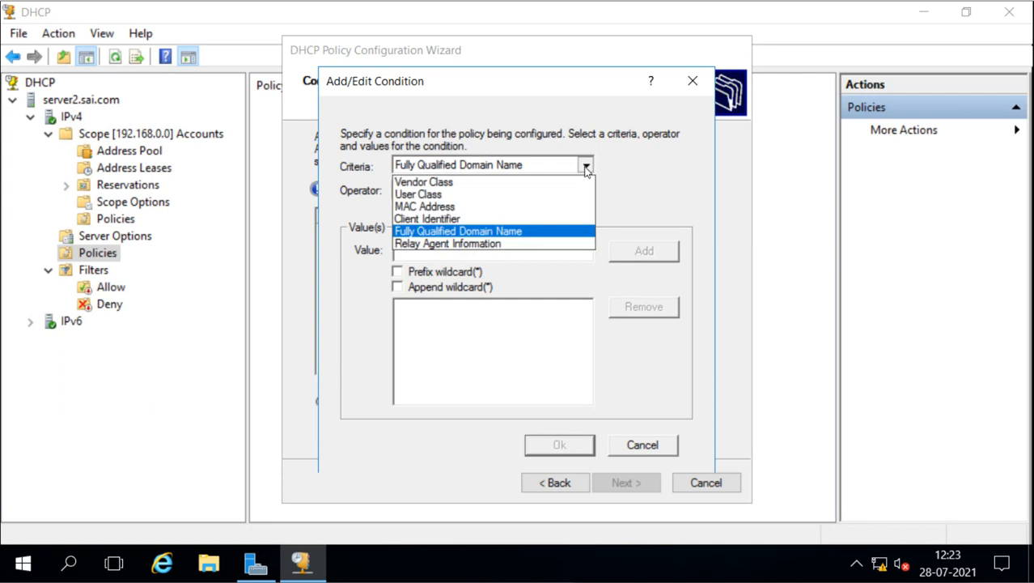
left_click(455, 243)
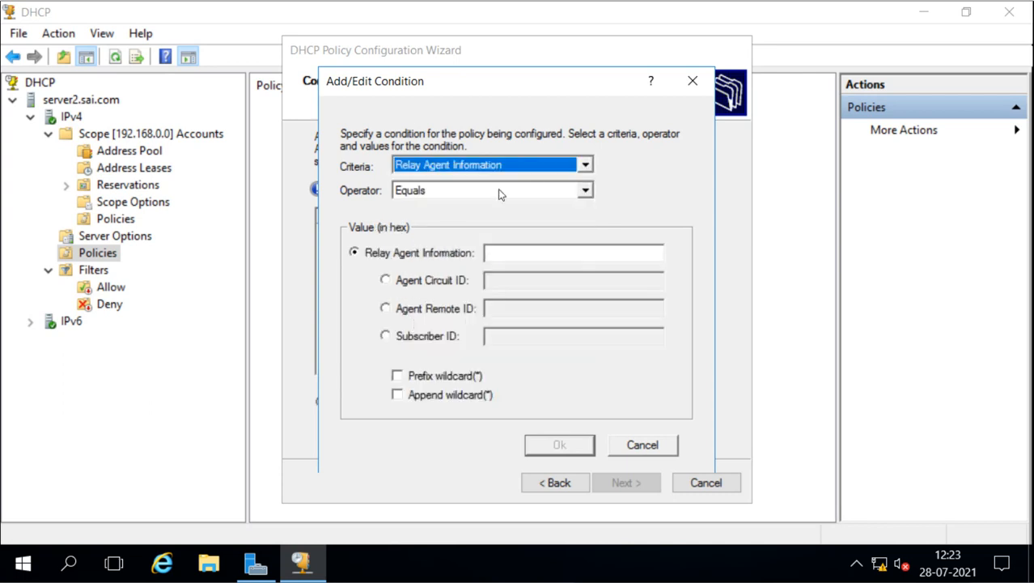
Add a policy condition requiring the Fully Qualified Domain Name to equal server3.sai.com.
left_click(586, 166)
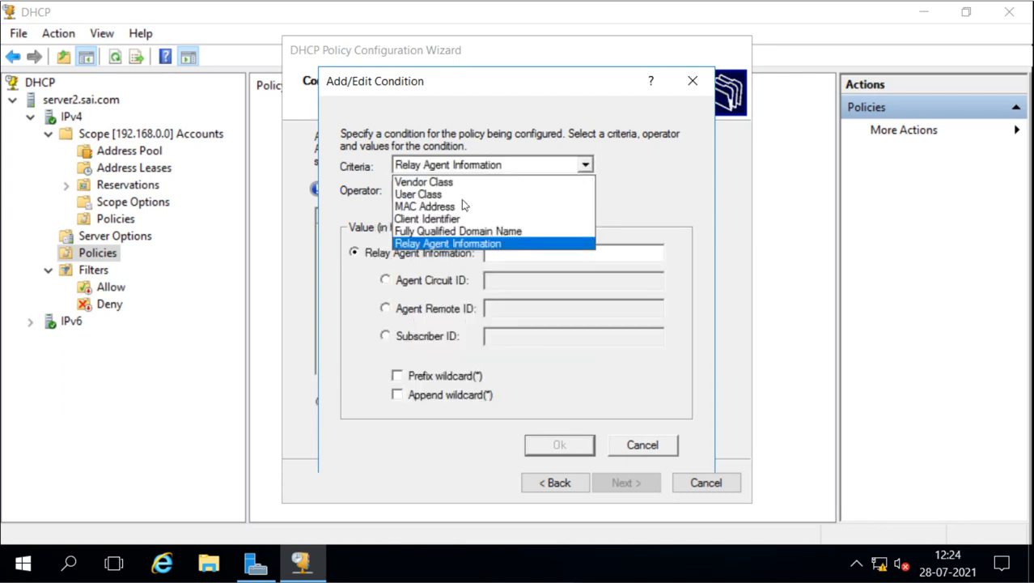
left_click(437, 232)
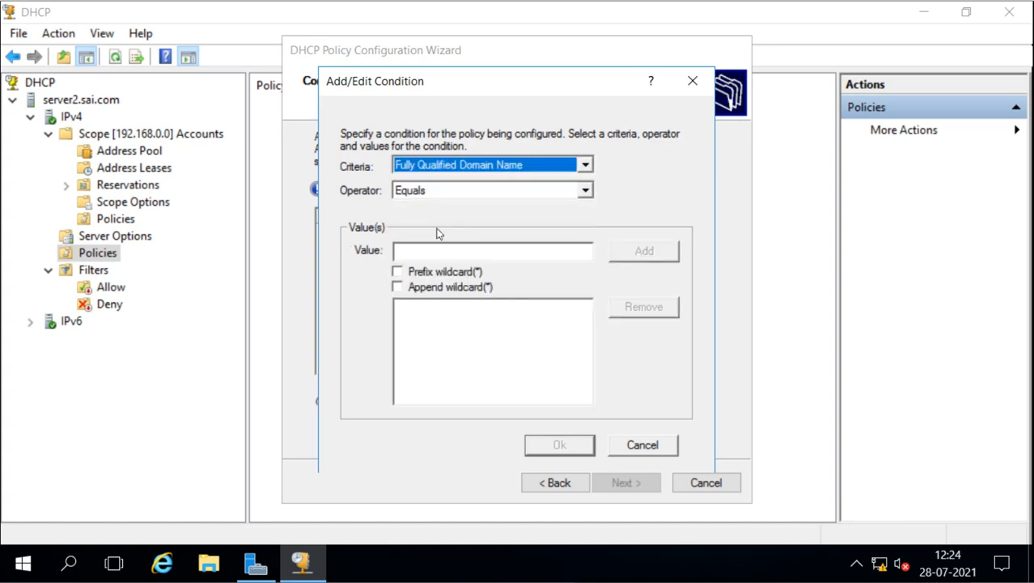
left_click(424, 252)
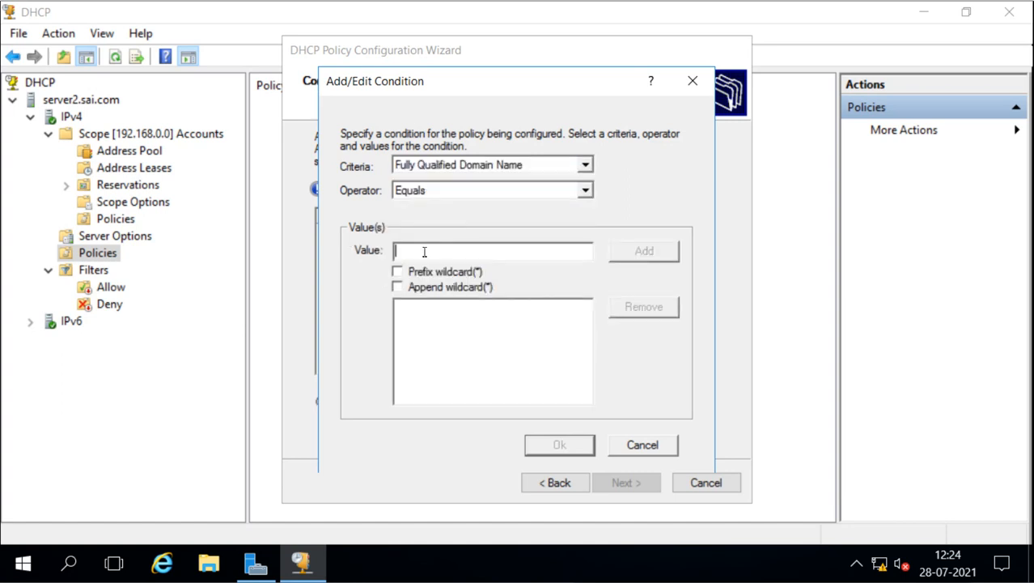
type("server3.sai.com")
left_click(632, 259)
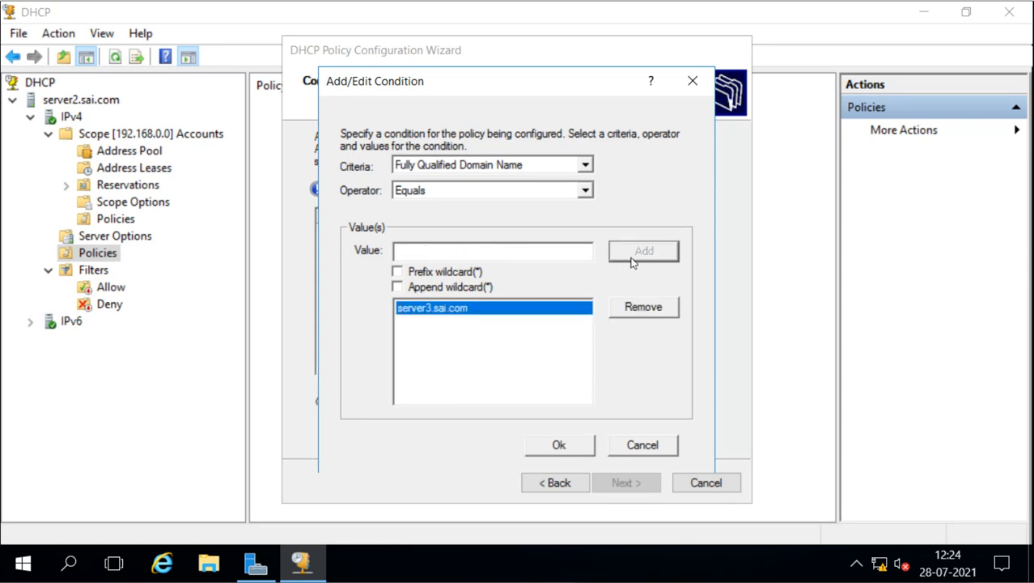
left_click(561, 445)
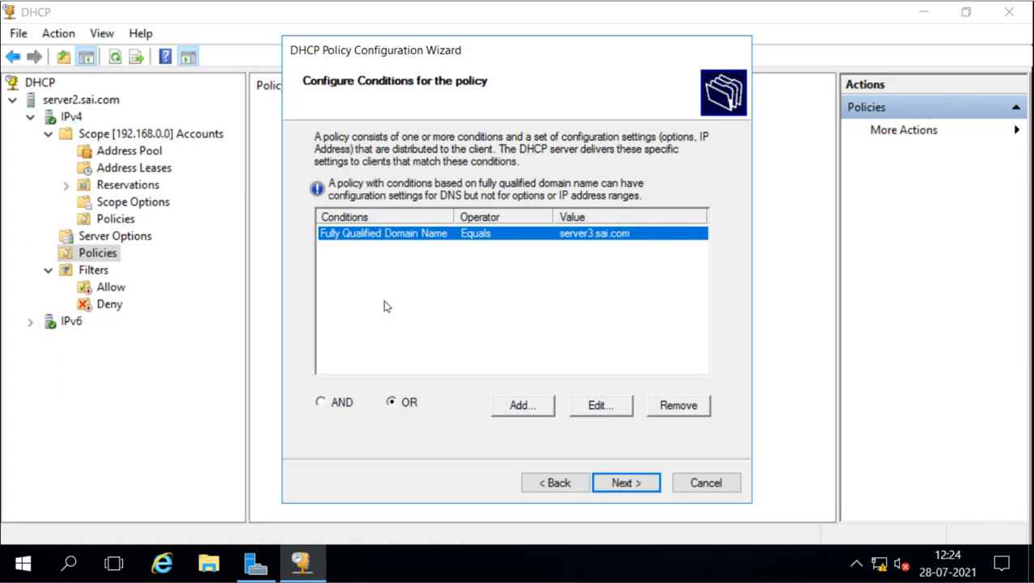
Review the new policy's summary and conditions, and cancel the policy wizard without creating the policy.
left_click(621, 483)
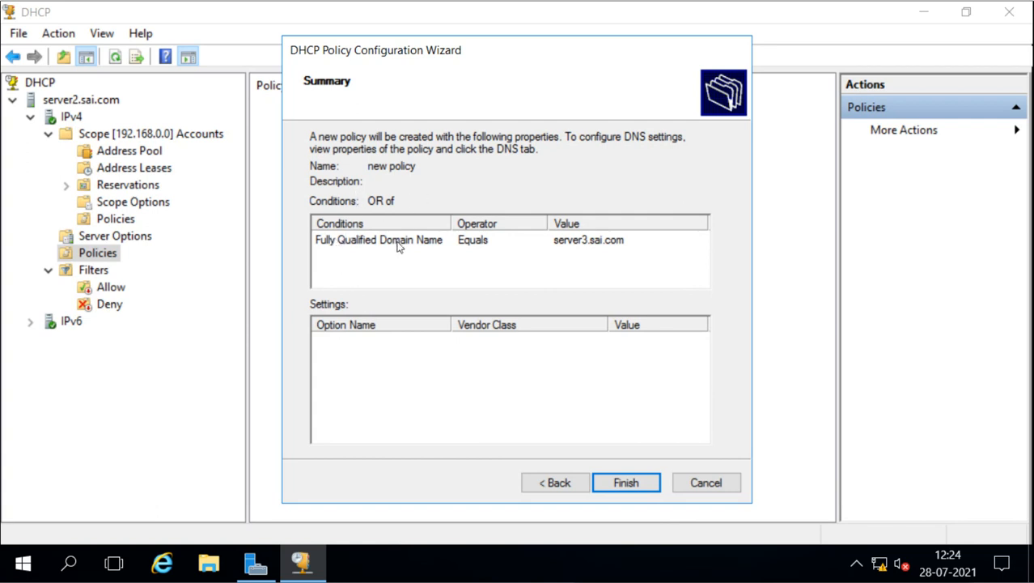
left_click(549, 483)
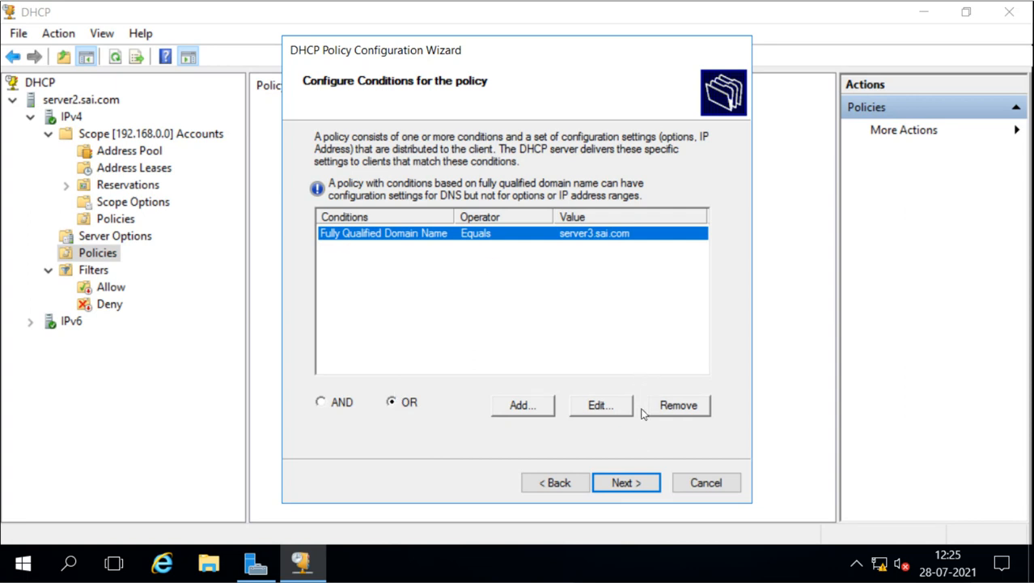
left_click(627, 481)
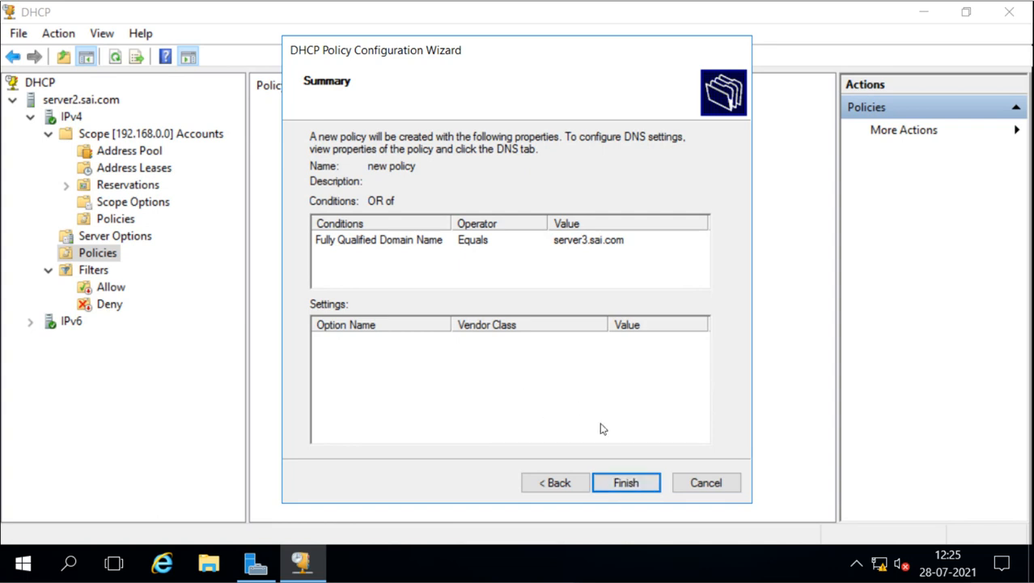
left_click(705, 483)
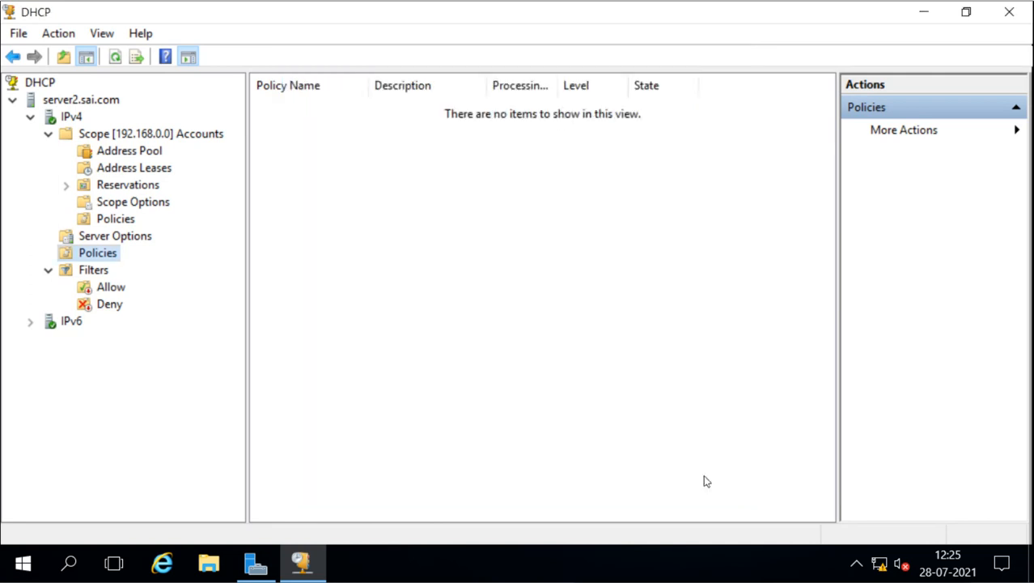
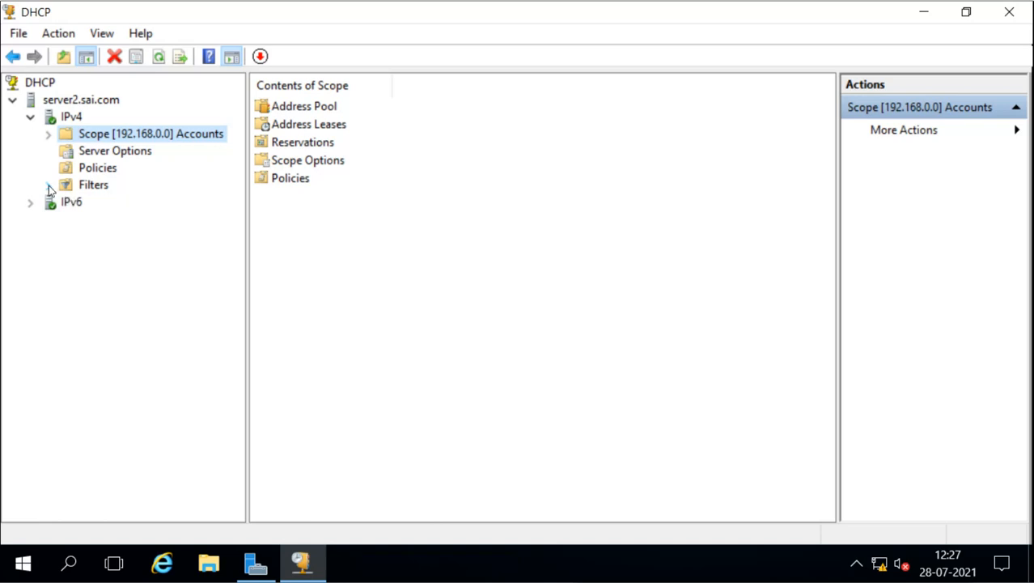
Start a new IPv4 scope named "HR" and proceed to its IP address range.
right_click(55, 118)
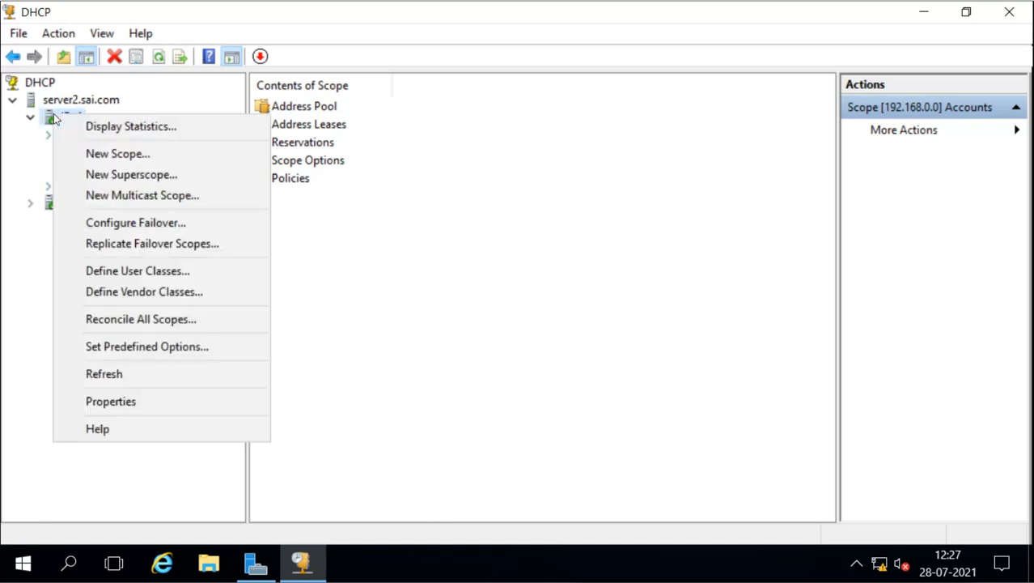
left_click(106, 155)
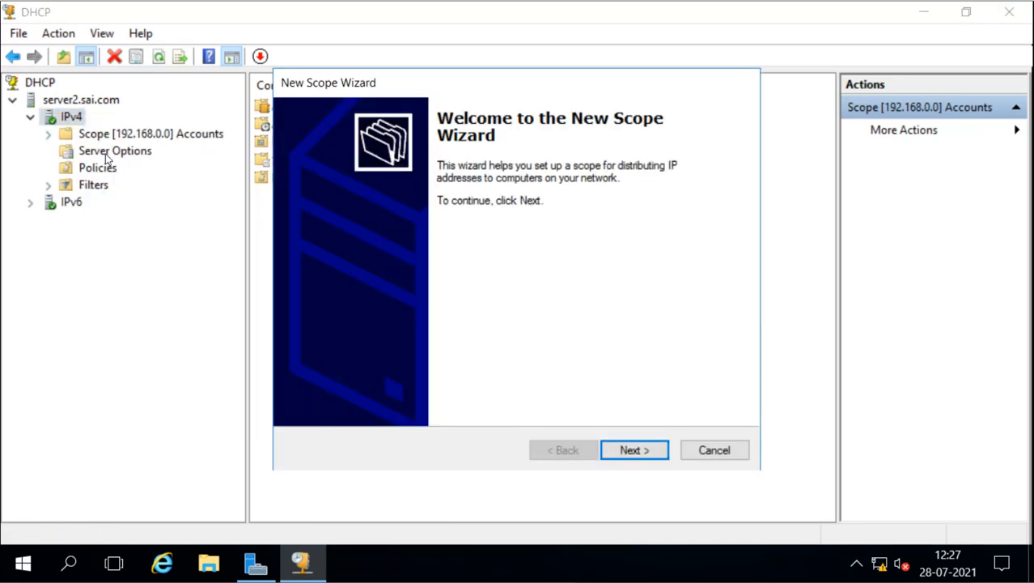
left_click(625, 449)
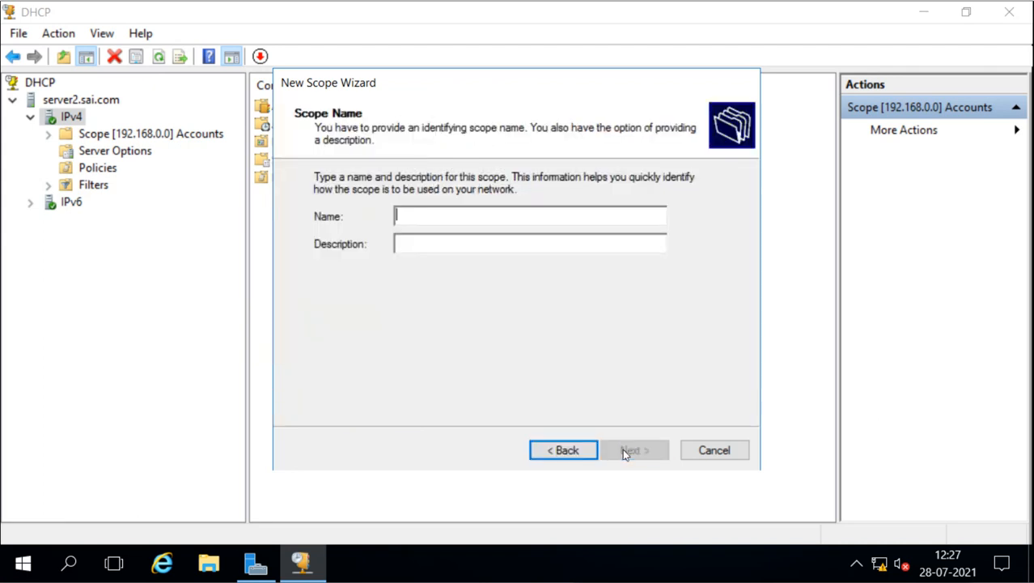
type("Hr")
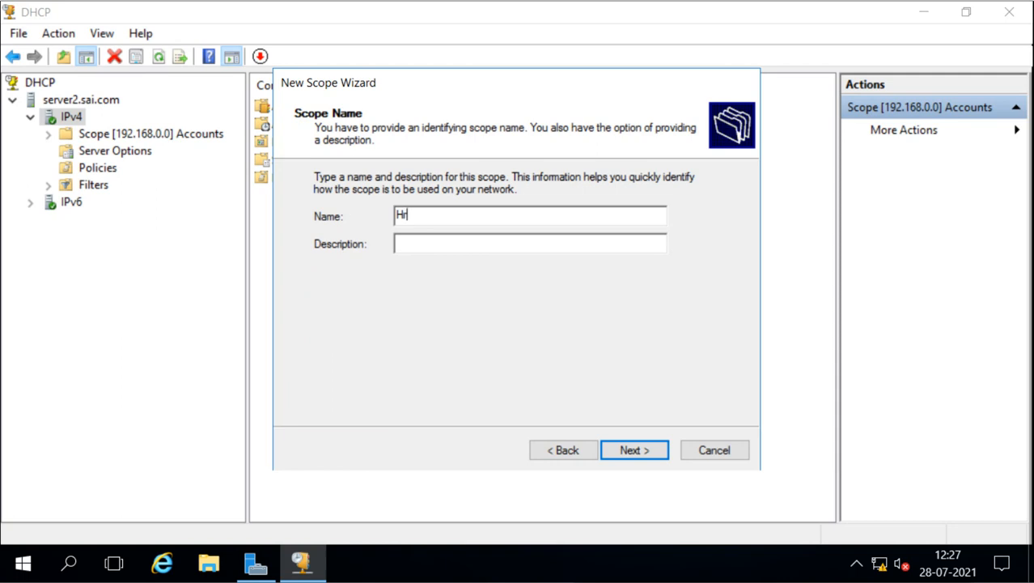
key("BackSpace")
type("R")
left_click(635, 450)
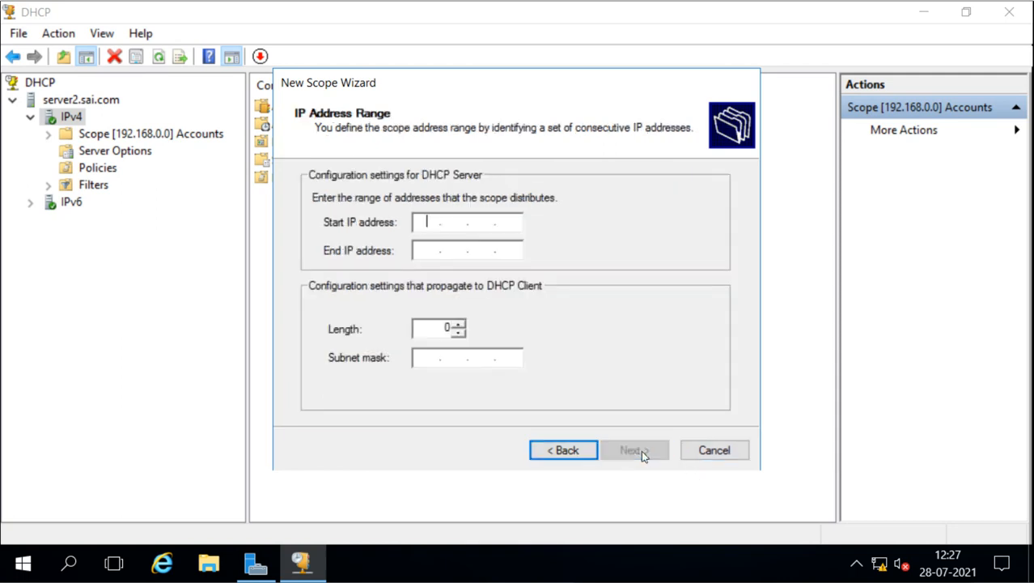
Set the scope's address range from 192.168.1.1 to 192.168.1.254 and proceed to the exclusions page.
type("192.168.0.")
key("BackSpace")
key("BackSpace")
type("81.0")
key("BackSpace")
type("1")
key("Tab")
type("192 . 1")
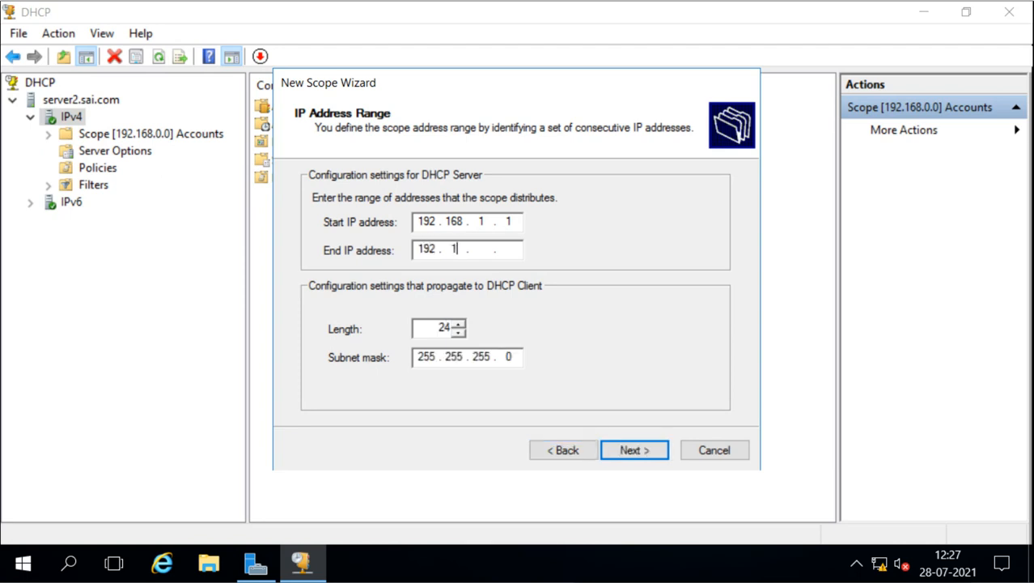
type("68 . 1 . 254")
left_click(631, 450)
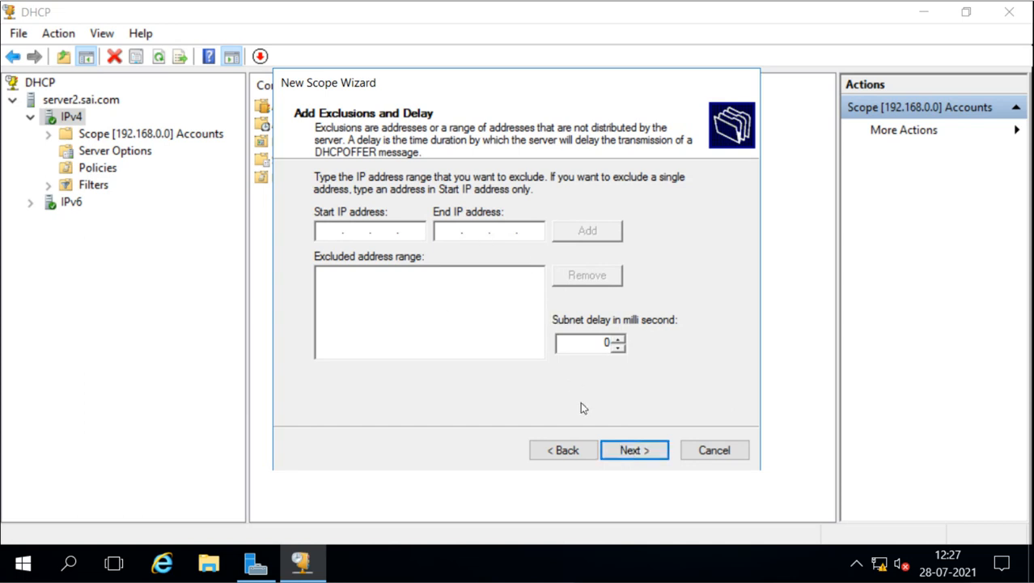
Keep the default lease duration, choose to configure DHCP options now, and add 192.168.1.100 as the router address.
left_click(655, 450)
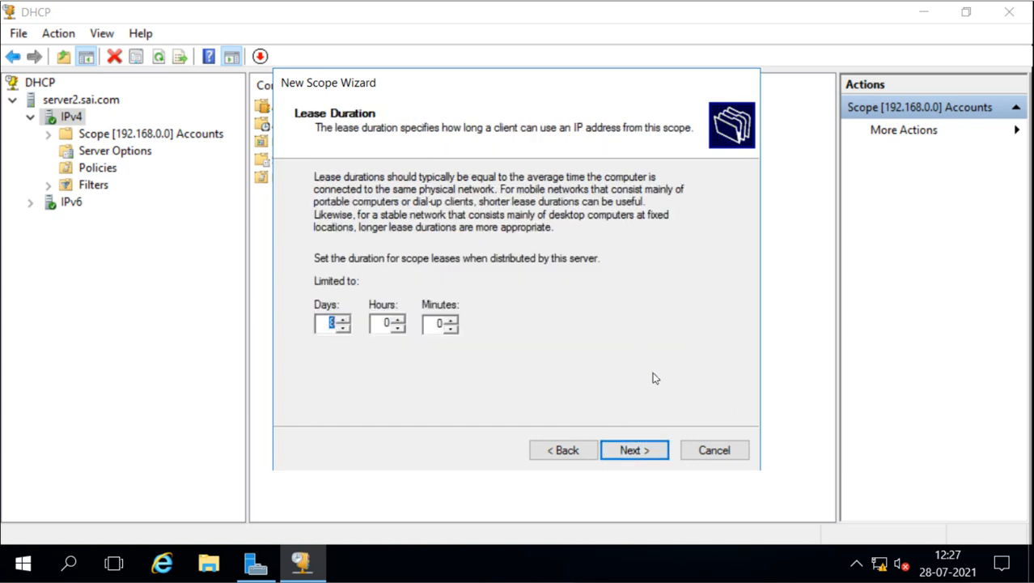
left_click(640, 452)
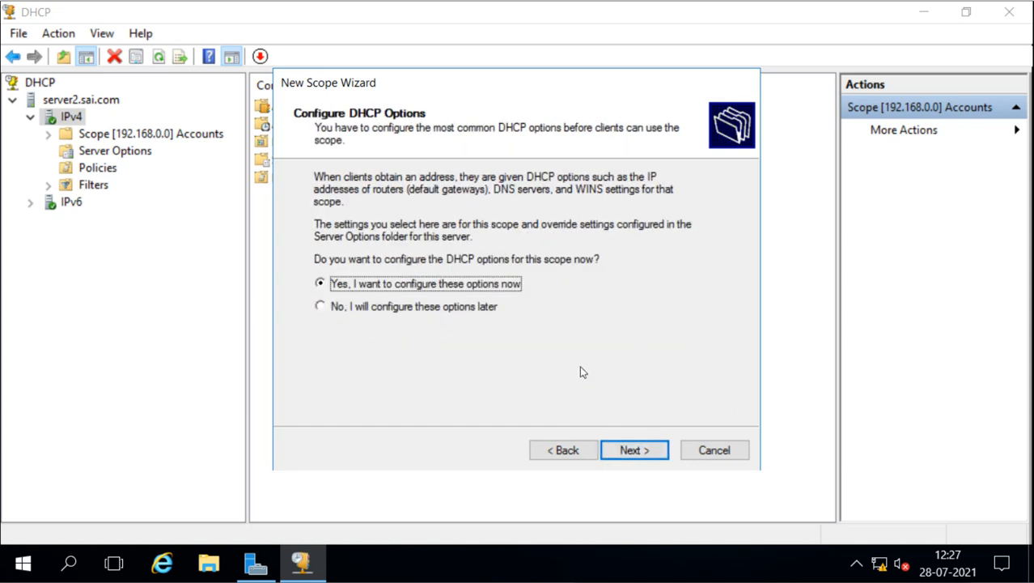
left_click(637, 458)
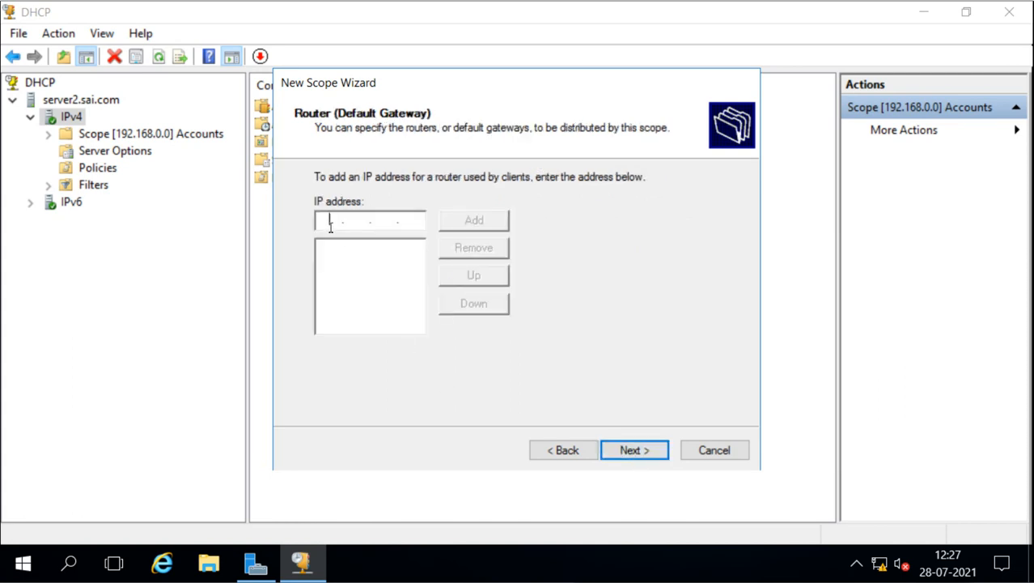
type("192 . 168 . 0")
key("BackSpace")
type("1 . 100")
left_click(468, 229)
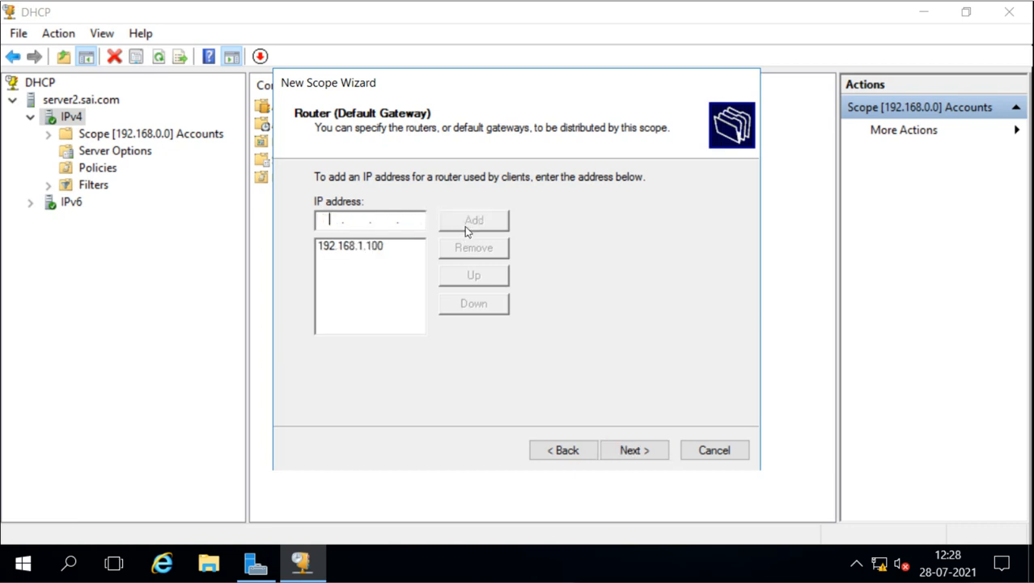
Return to the scope's exclusions page and exclude the address 192.168.1.100 from distribution.
left_click(566, 450)
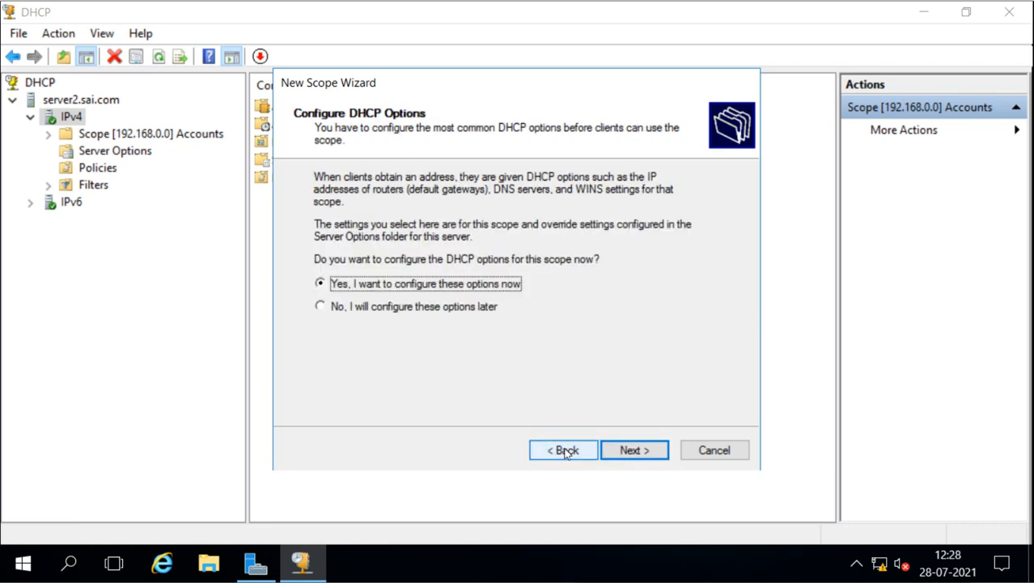
left_click(566, 451)
left_click(566, 451)
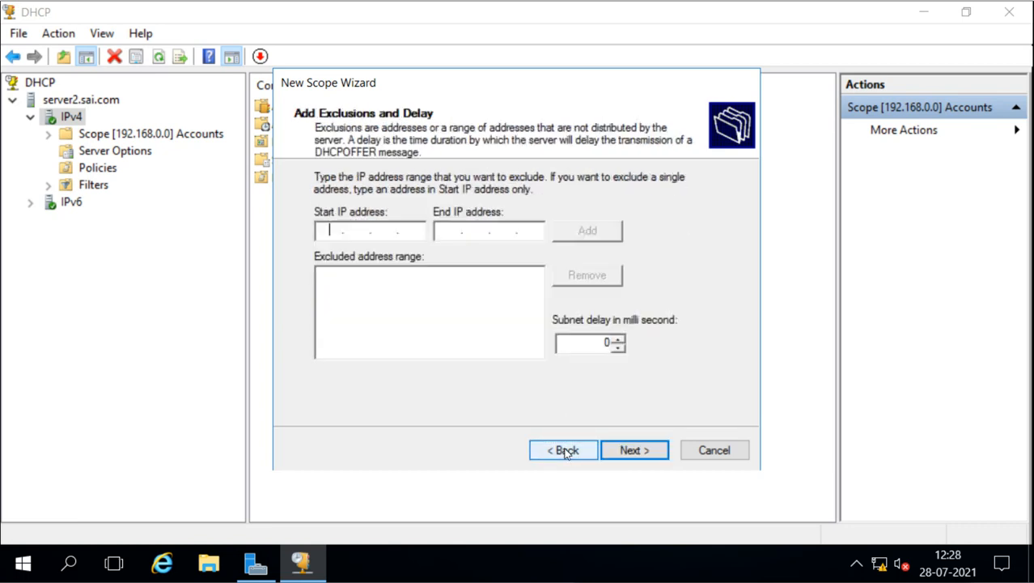
left_click(356, 239)
type("192.168.")
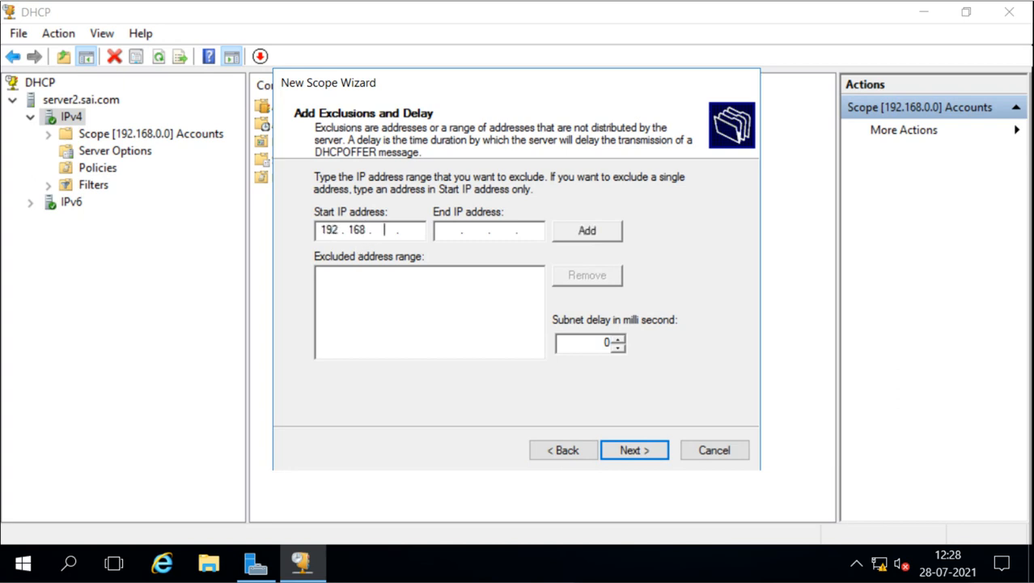
type("1")
type("100")
type("192.168.")
type("10.")
key("BackSpace")
type("100")
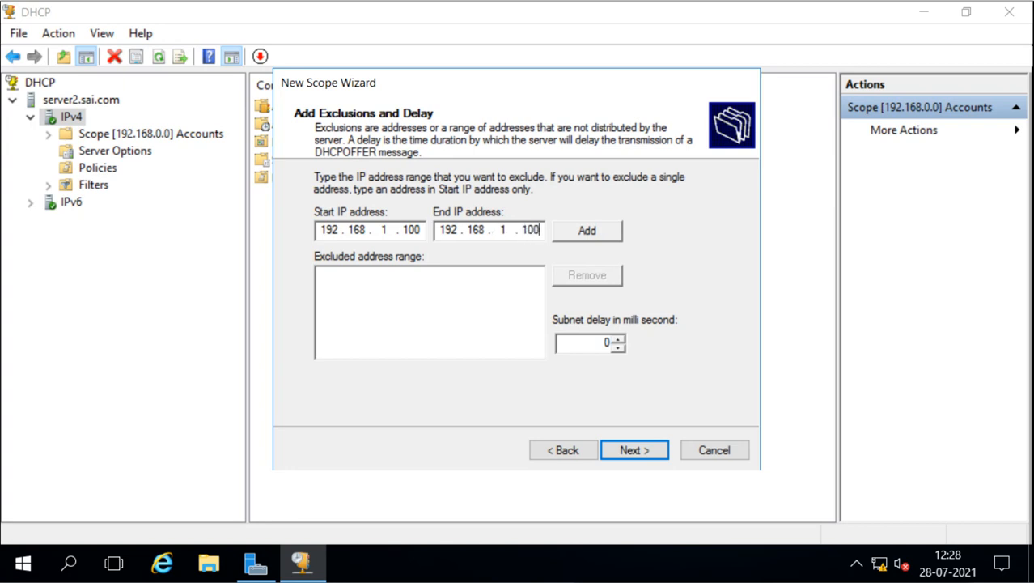
left_click(591, 232)
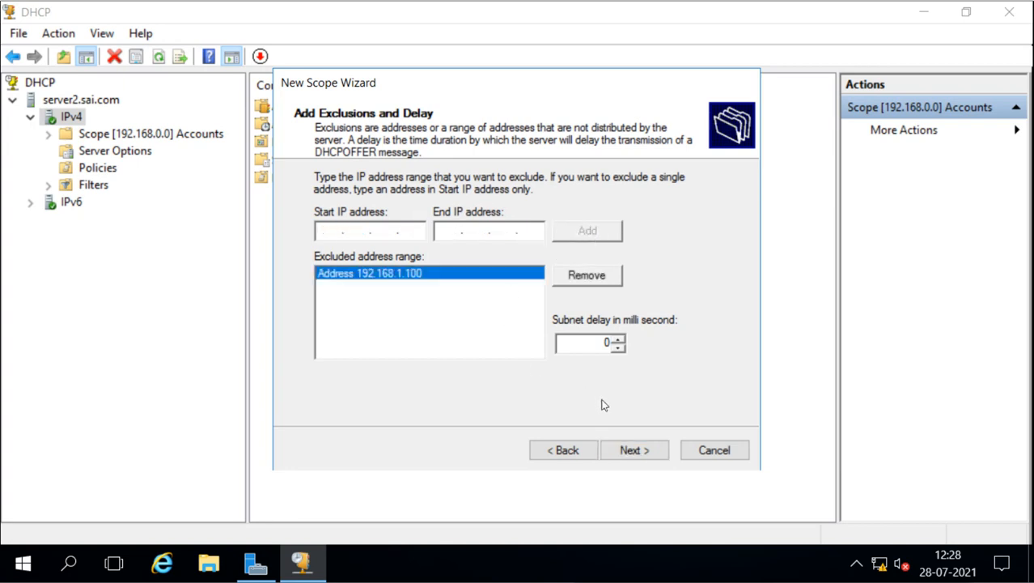
Proceed through the lease duration, DHCP options and router pages unchanged to the Domain Name and DNS Servers page.
left_click(623, 450)
left_click(622, 450)
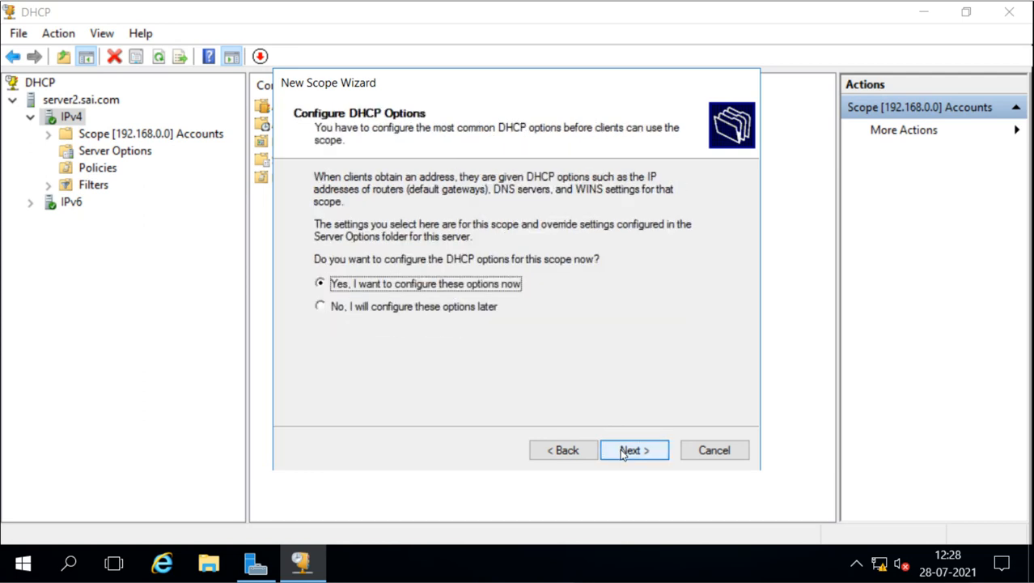
left_click(622, 451)
left_click(623, 452)
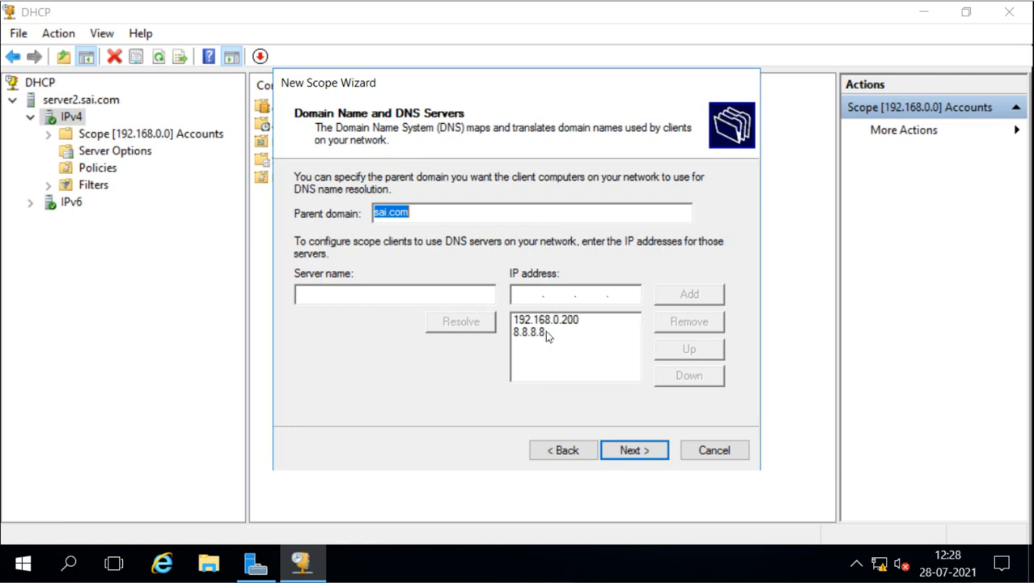
Accept the DNS settings, leave the WINS servers empty, and finish the HR scope with immediate activation.
left_click(630, 449)
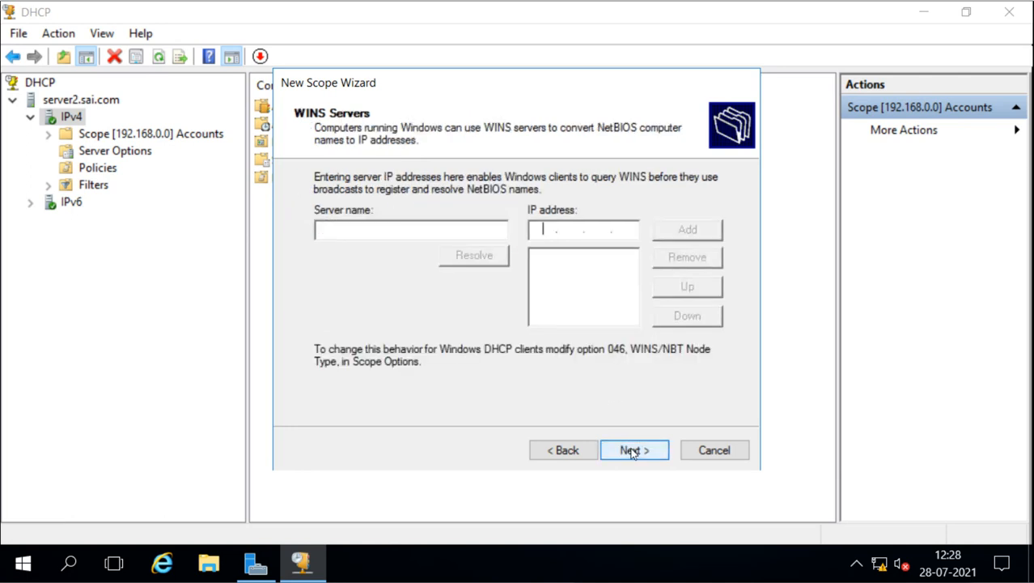
left_click(632, 451)
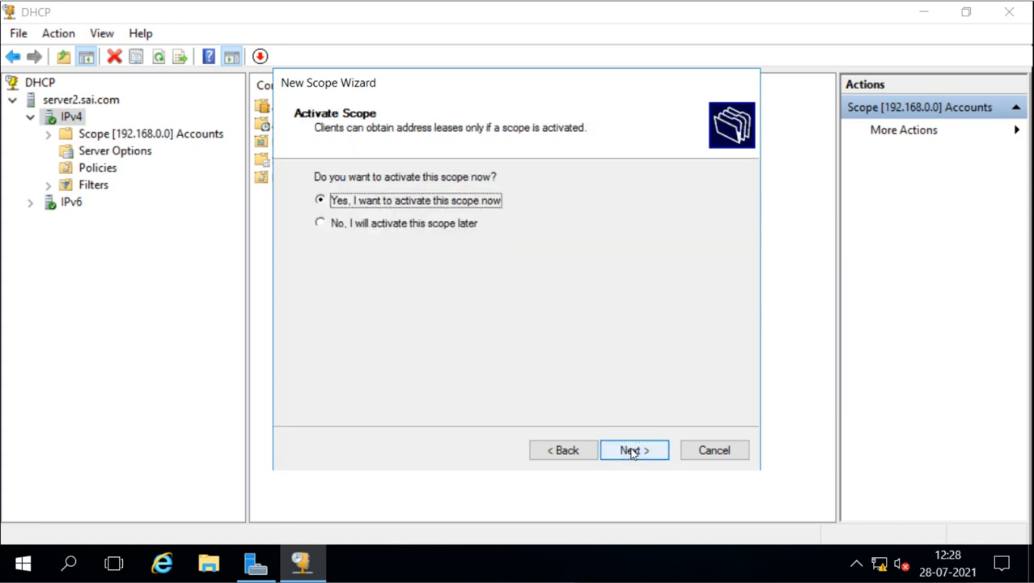
left_click(632, 450)
left_click(632, 451)
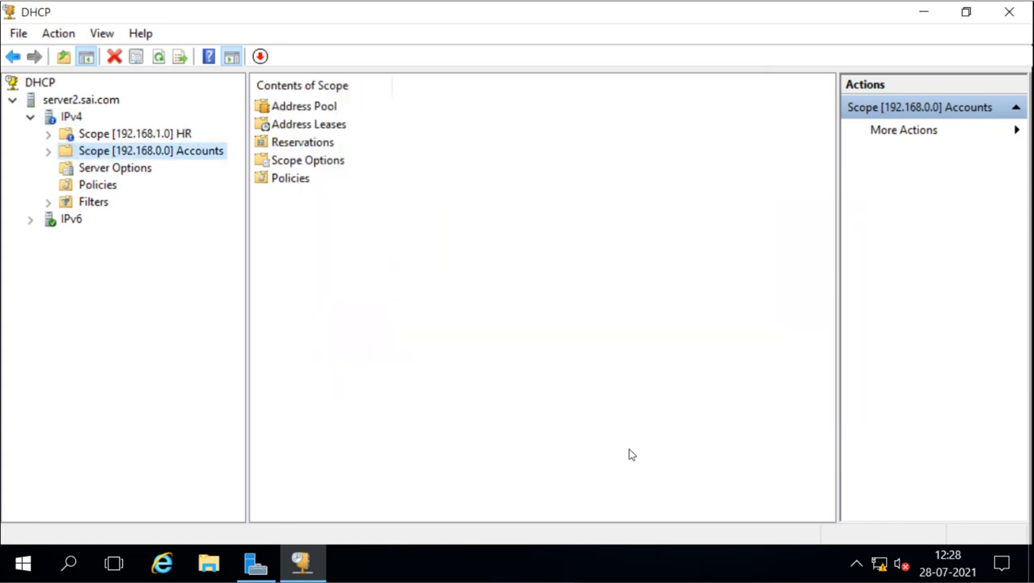
Review the HR scope's contents and the status of the scopes under IPv4.
left_click(47, 152)
left_click(47, 153)
left_click(49, 136)
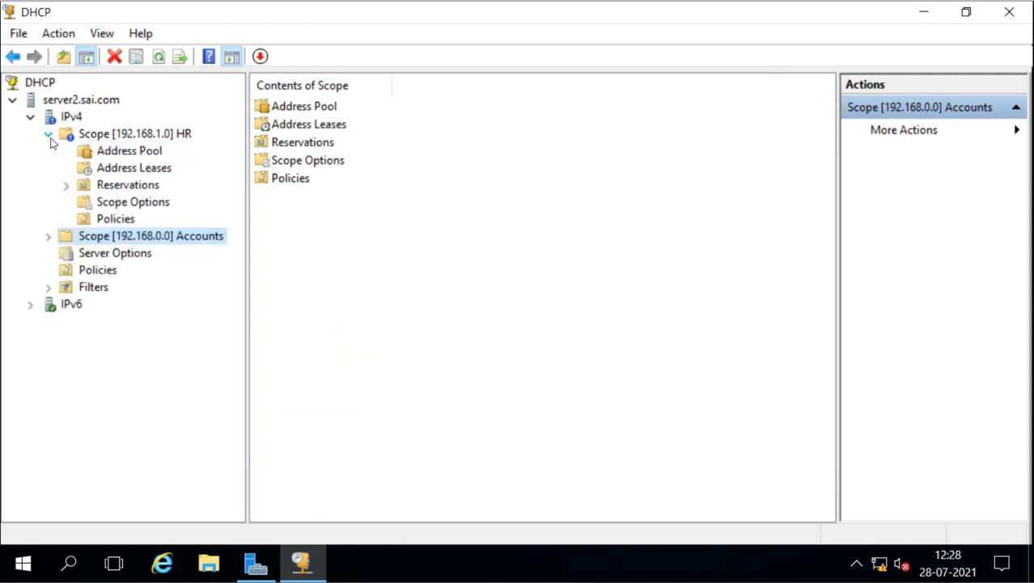
left_click(68, 136)
left_click(65, 119)
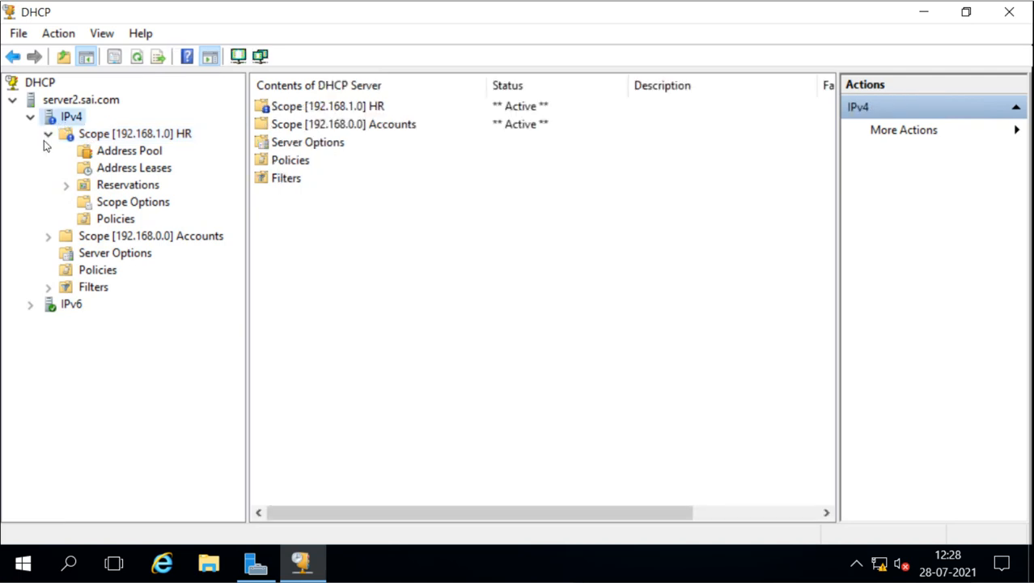
left_click(49, 135)
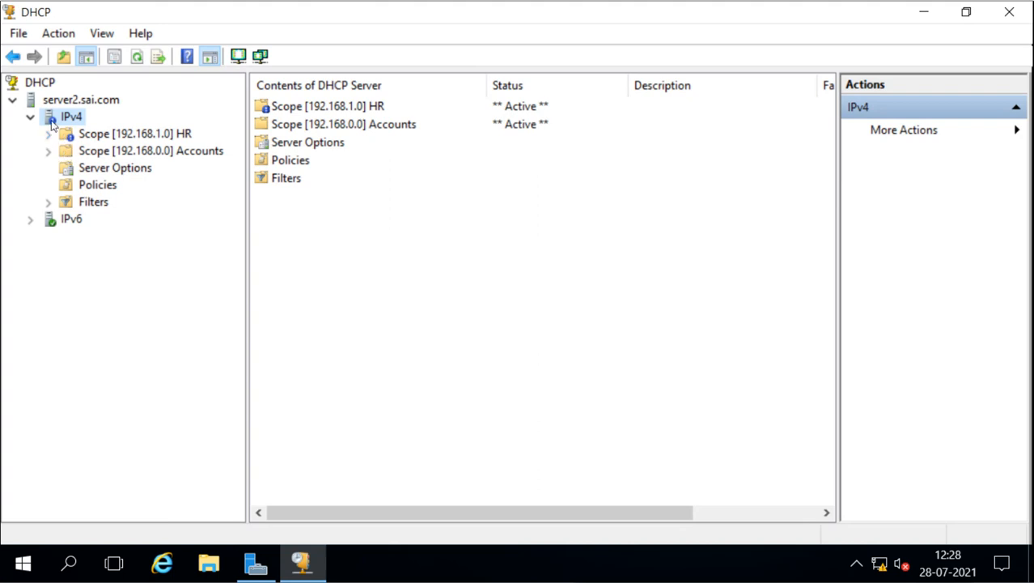
Start another new IPv4 scope, name it sales, and proceed to the address range page.
right_click(50, 118)
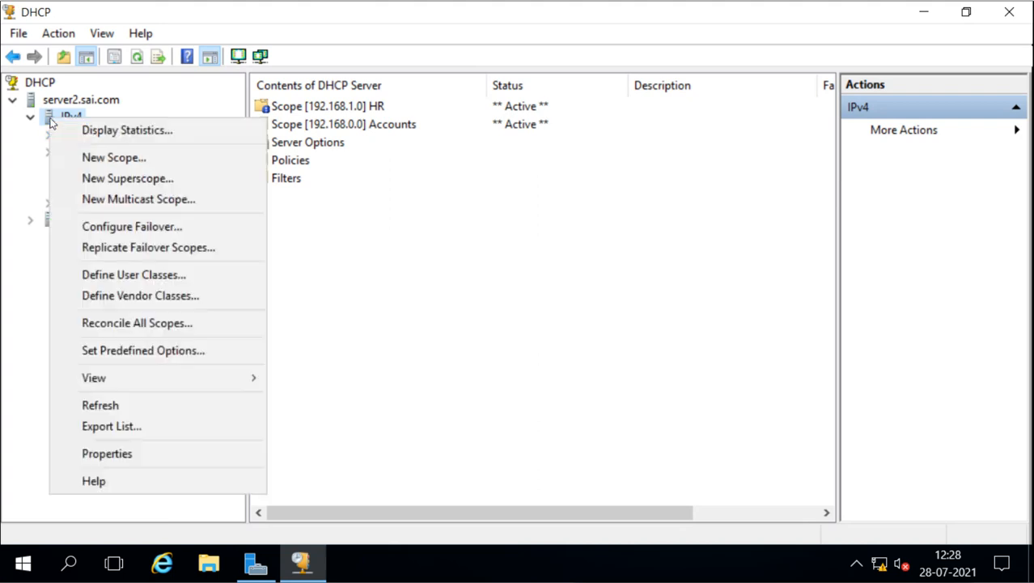
left_click(111, 159)
left_click(645, 453)
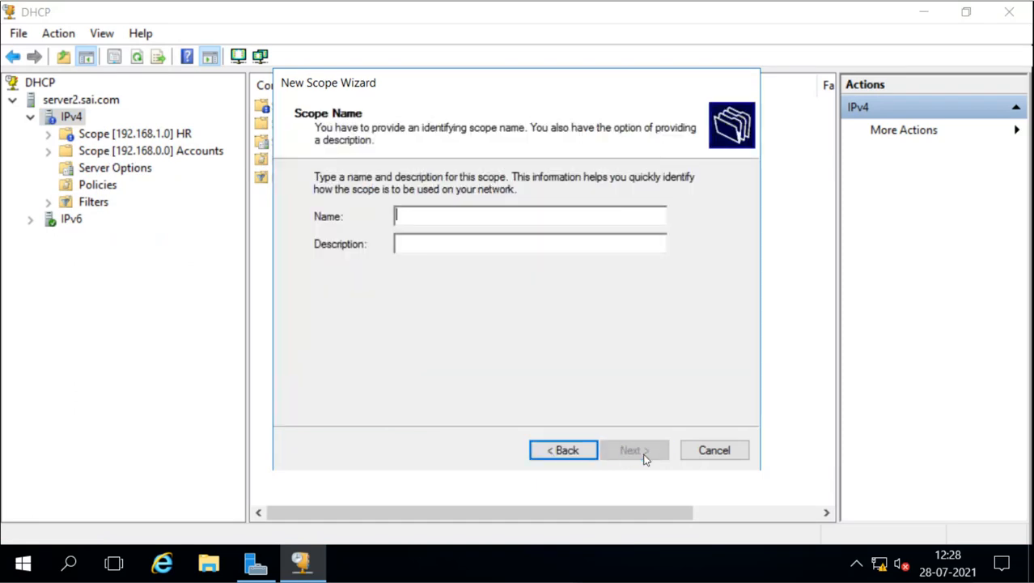
type("sai")
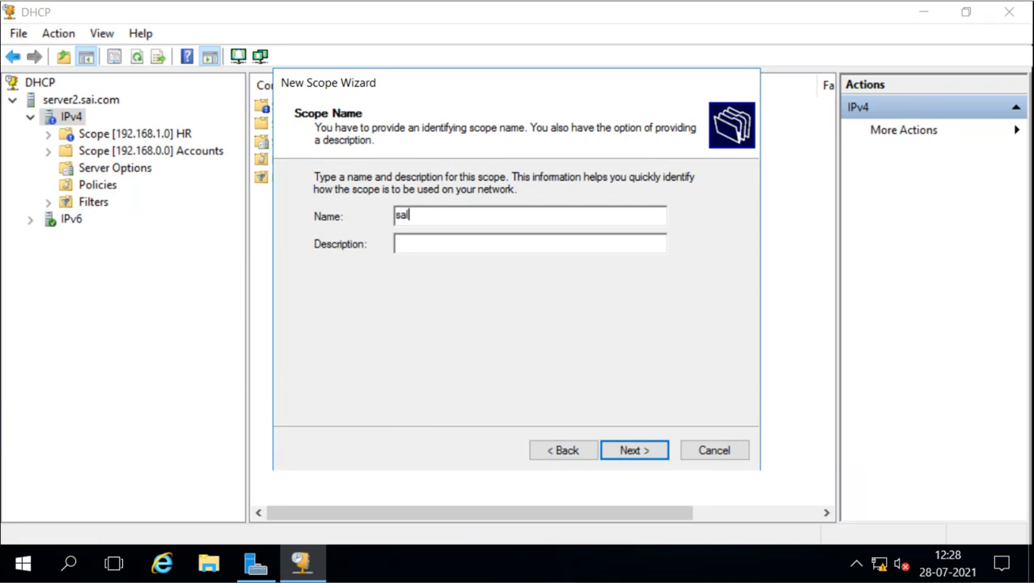
type("es")
left_click(644, 456)
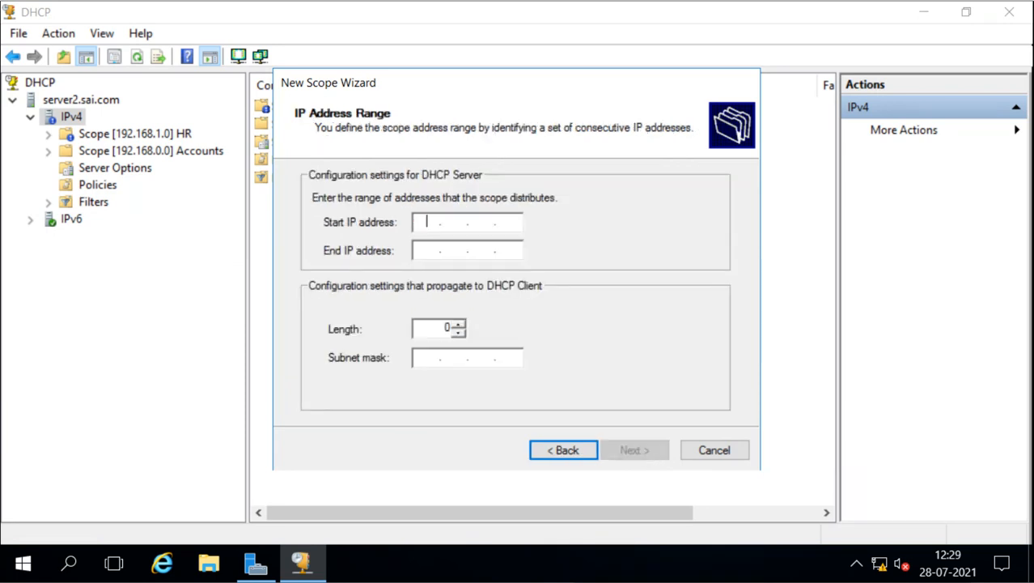
Set the sales scope's address range from 192.168.2.1 to 192.168.2.254 and proceed to the exclusions page.
type("192.168.2.1")
key("Tab")
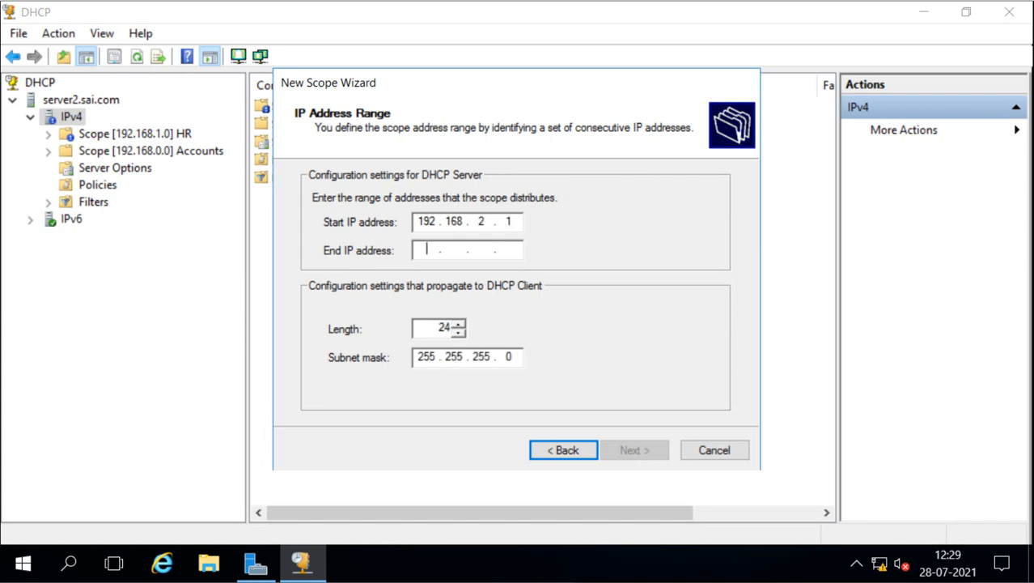
type("192.168.")
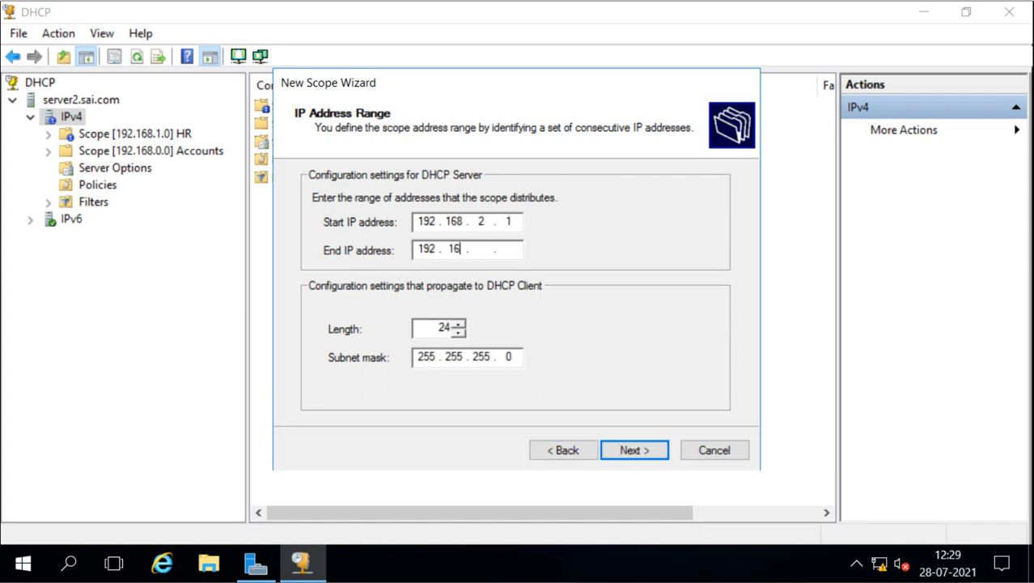
type("2.1")
key("BackSpace")
type("254")
left_click(615, 450)
Exclude the address 192.168.2.100 from distribution and proceed to the lease duration page.
type("19")
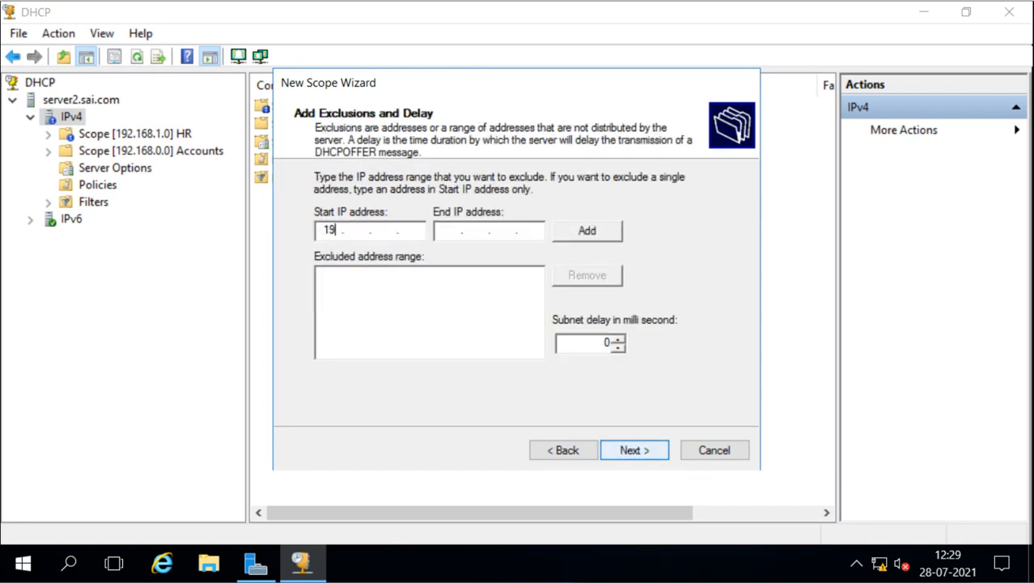
type("2.168.2.1001")
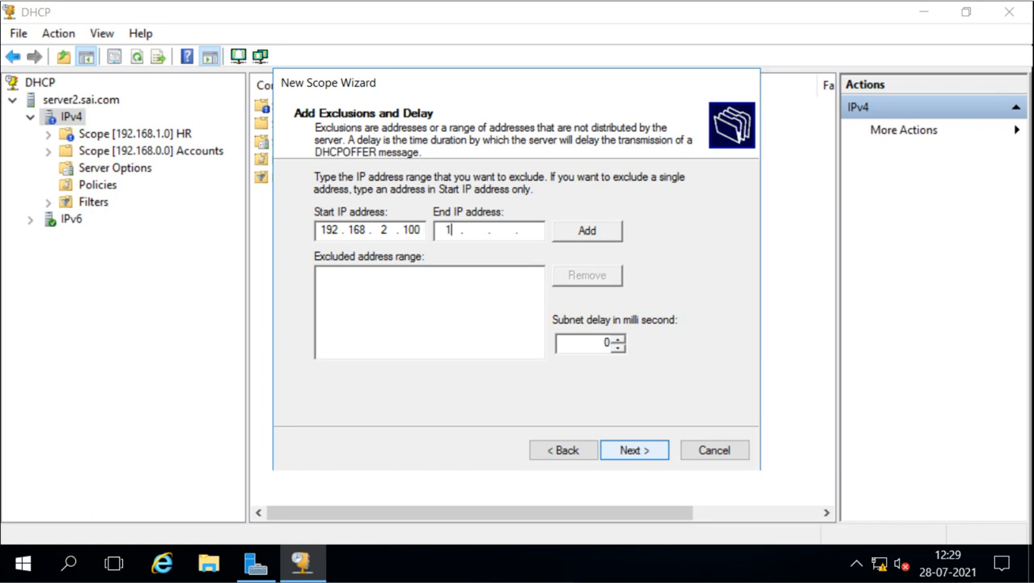
type("92.168.12.100")
left_click(588, 233)
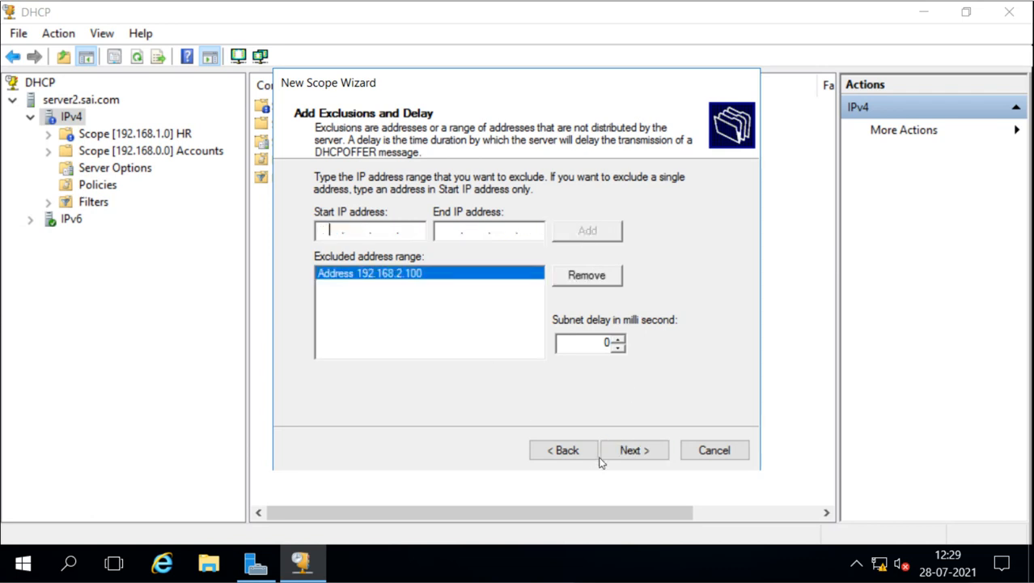
left_click(625, 455)
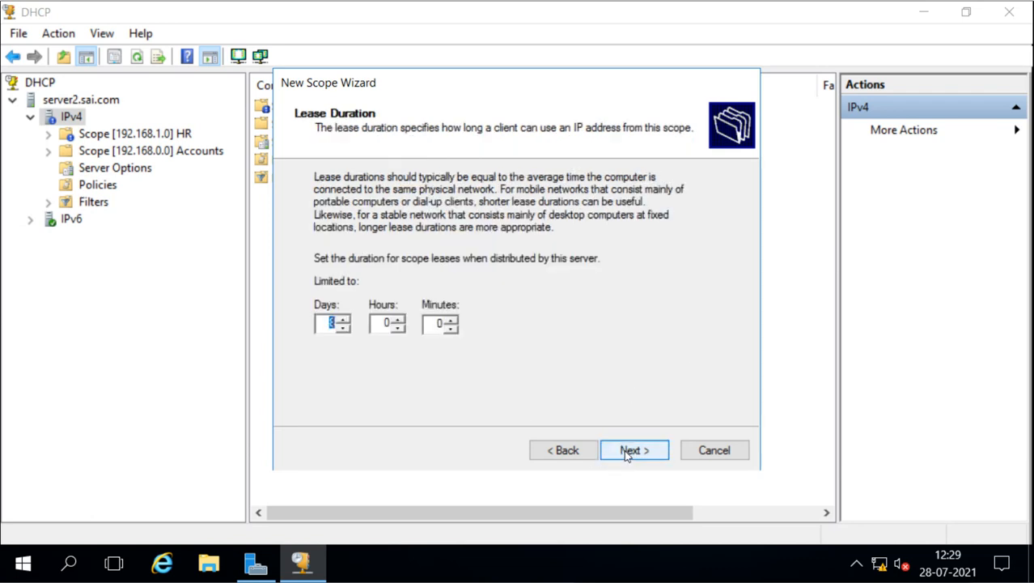
Keep the default lease duration, choose to configure DHCP options now, and add 192.168.2.100 as the router address.
left_click(624, 451)
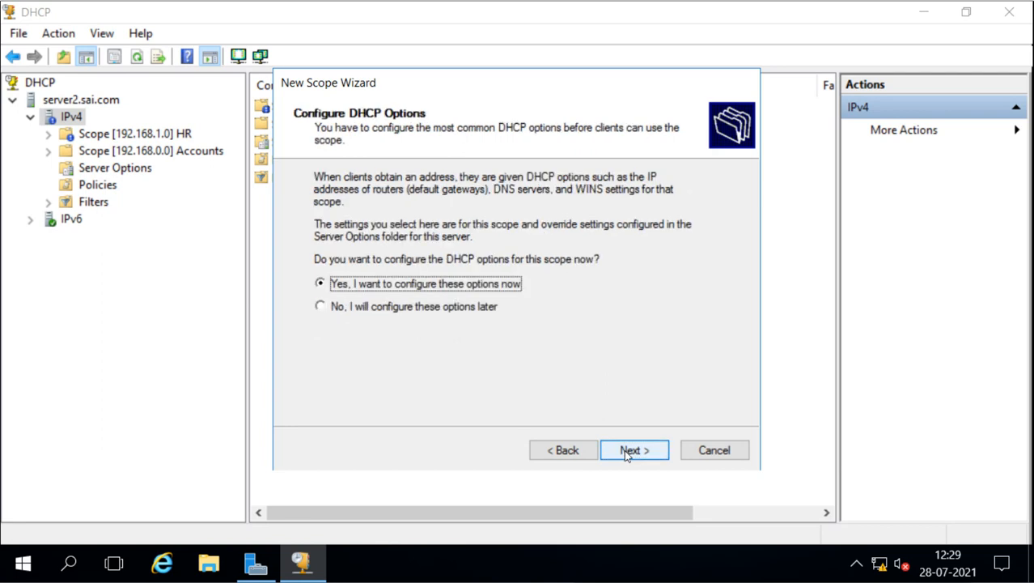
left_click(625, 451)
type("2 . . .")
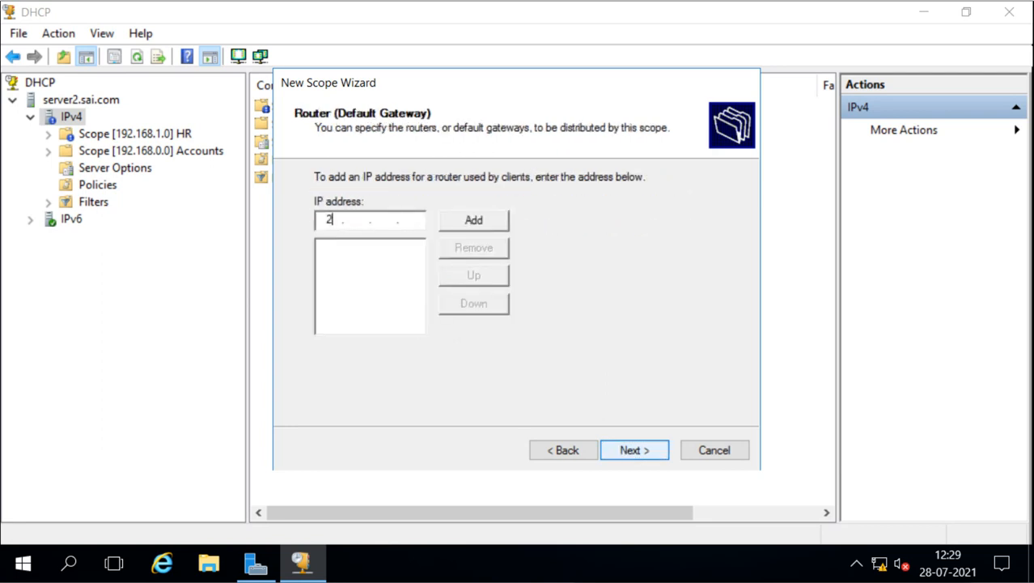
key("BackSpace")
type("192.168.2.100")
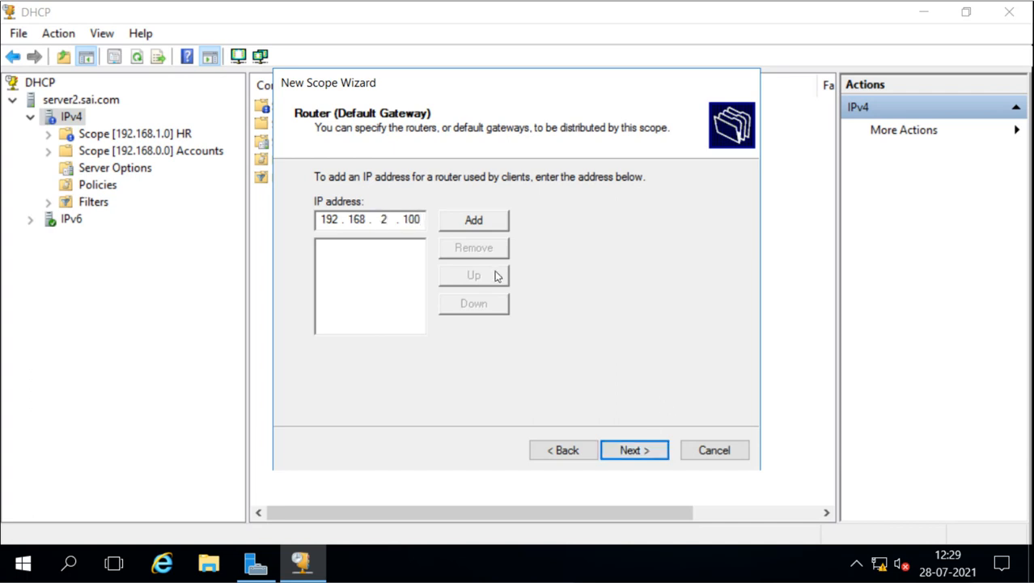
left_click(475, 228)
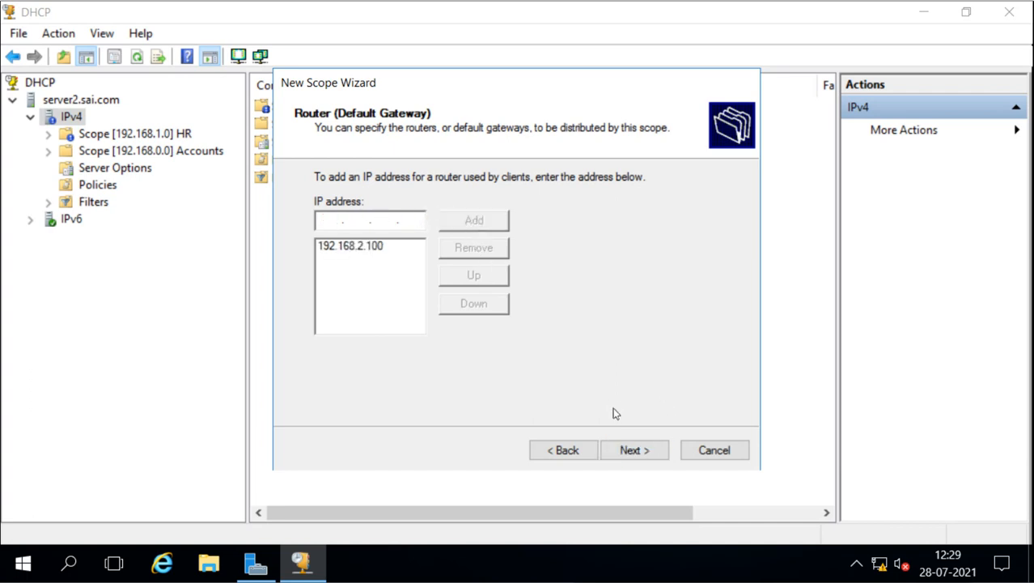
left_click(645, 456)
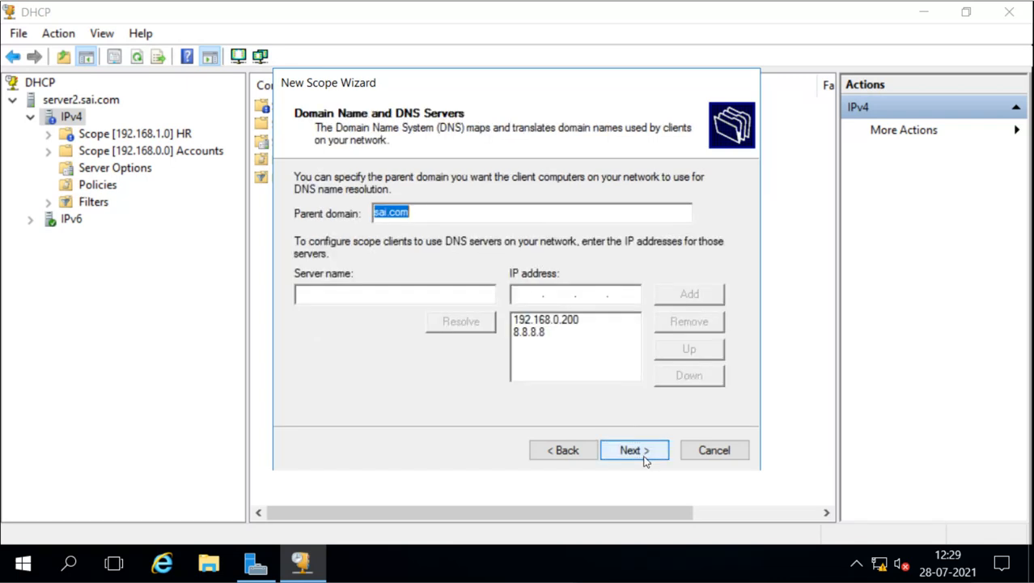
Keep the DNS settings, skip the WINS servers, and finish the sales scope with immediate activation.
left_click(641, 455)
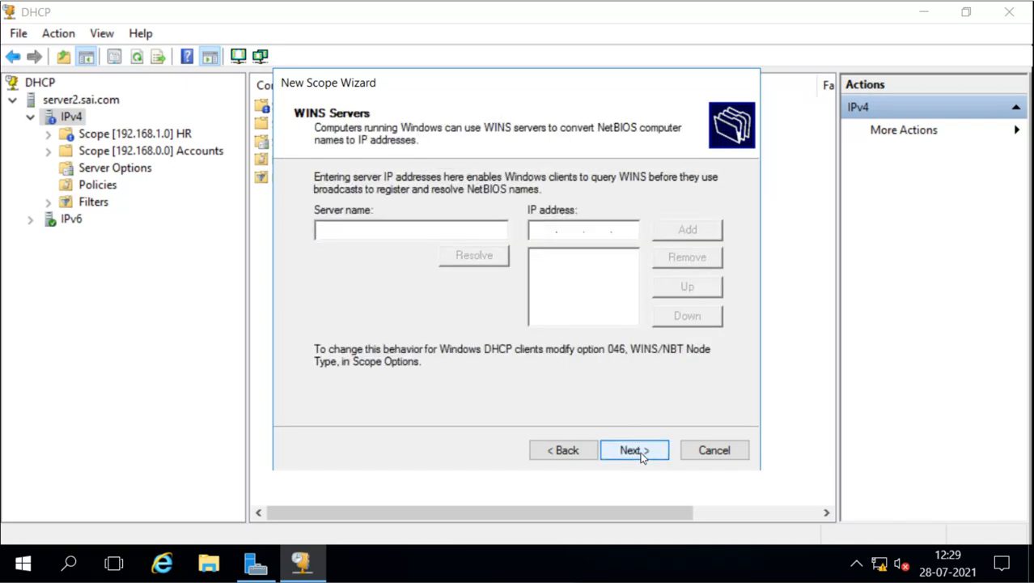
left_click(638, 458)
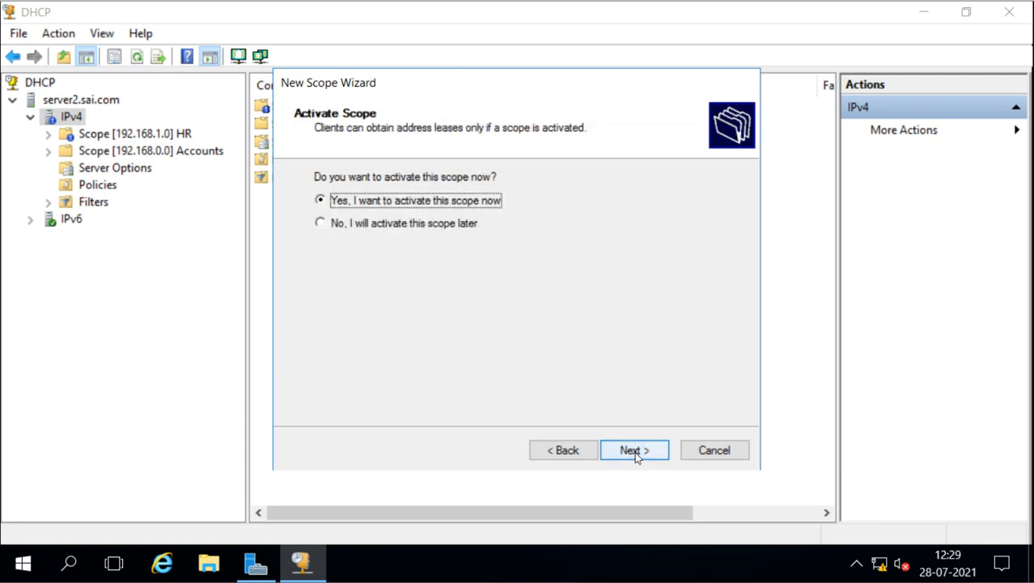
left_click(637, 458)
left_click(636, 450)
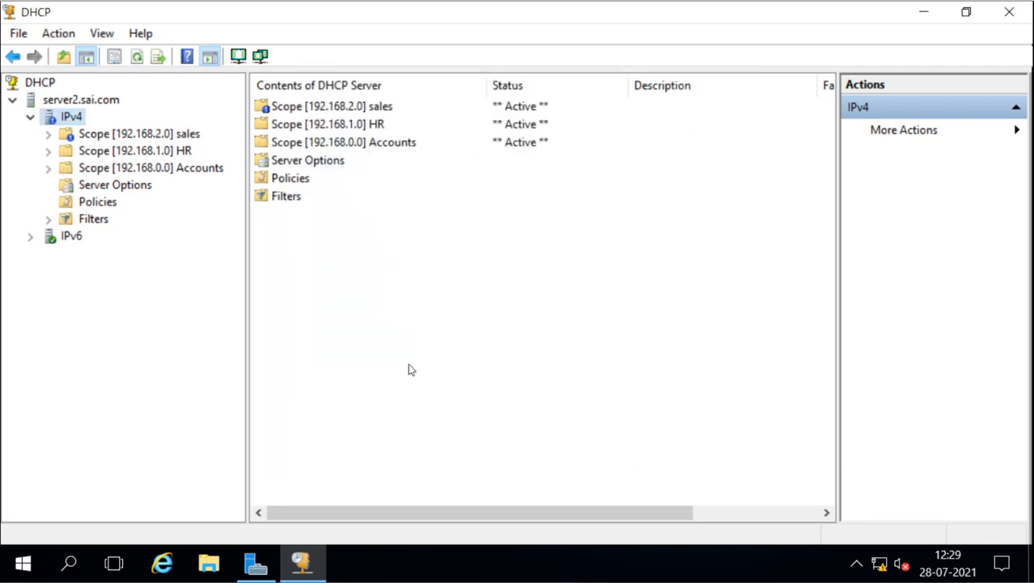
Look through the sales, HR and Accounts scopes under IPv4.
double_click(74, 137)
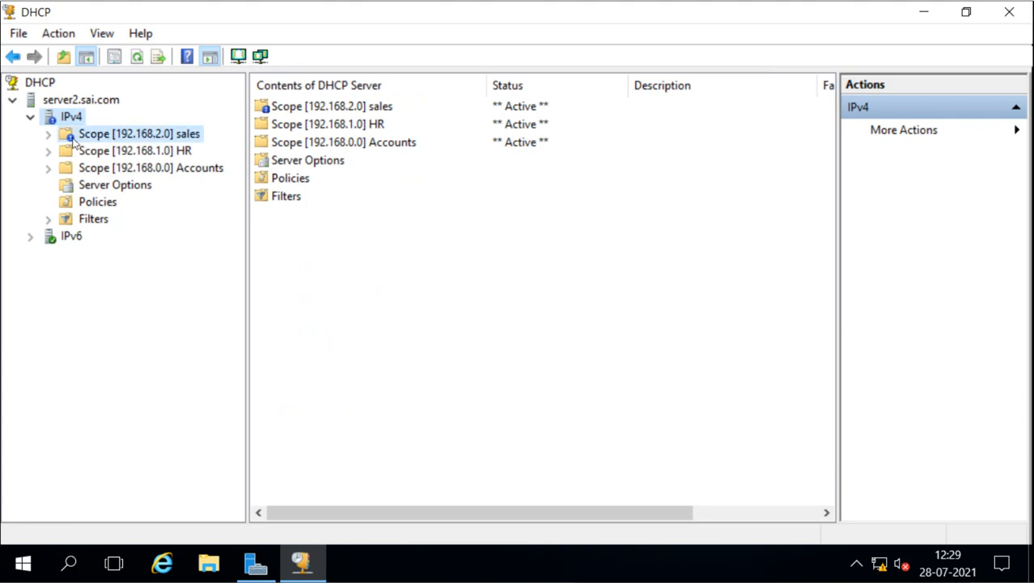
left_click(47, 137)
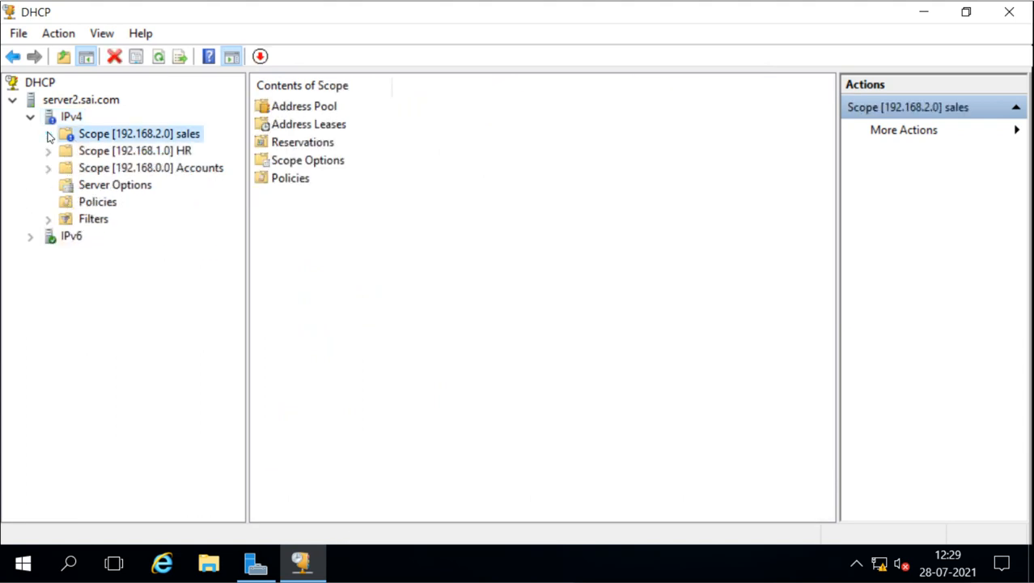
left_click(69, 153)
left_click(71, 170)
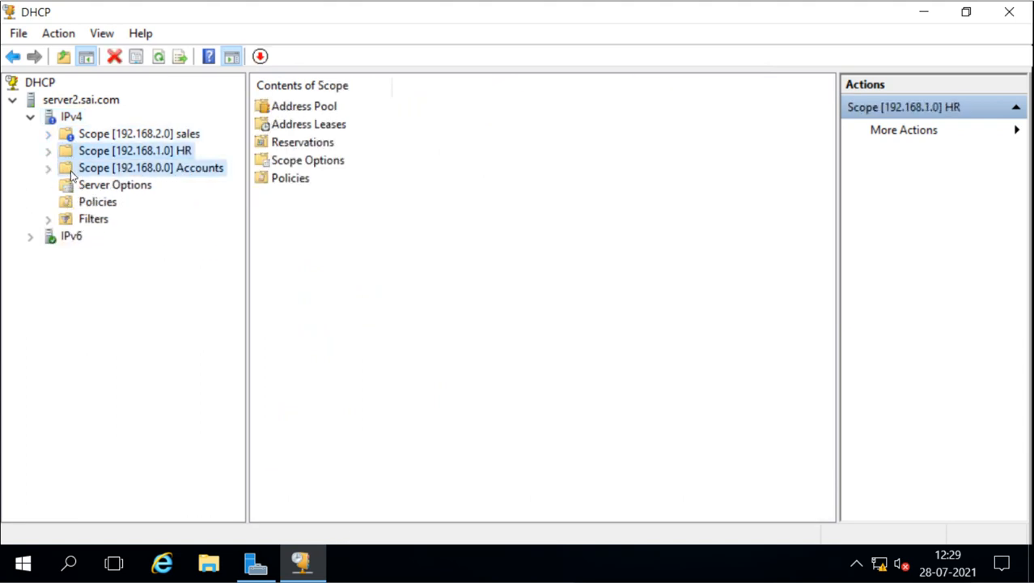
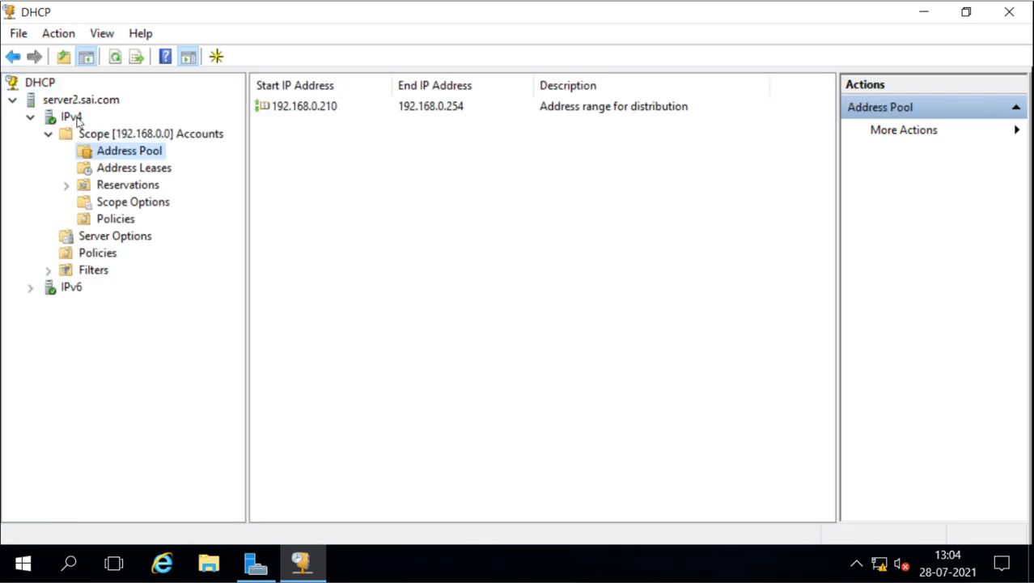
left_click(120, 137)
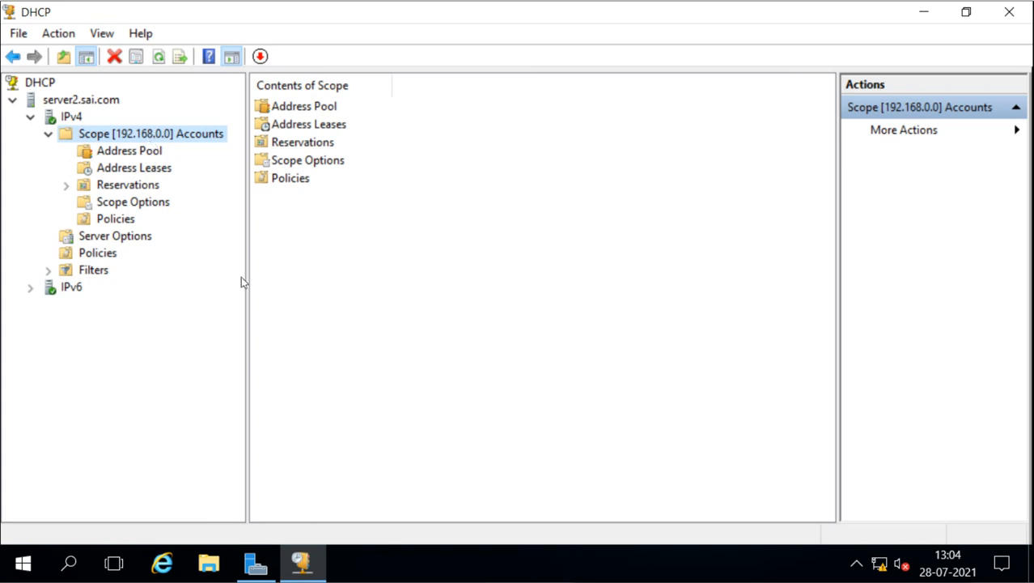
right_click(120, 136)
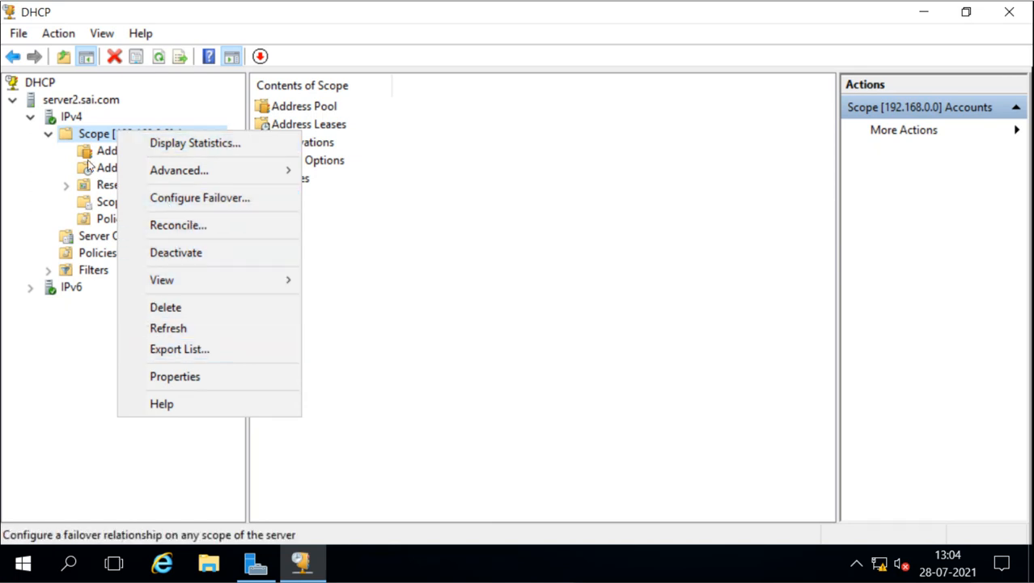
left_click(85, 140)
left_click(70, 119)
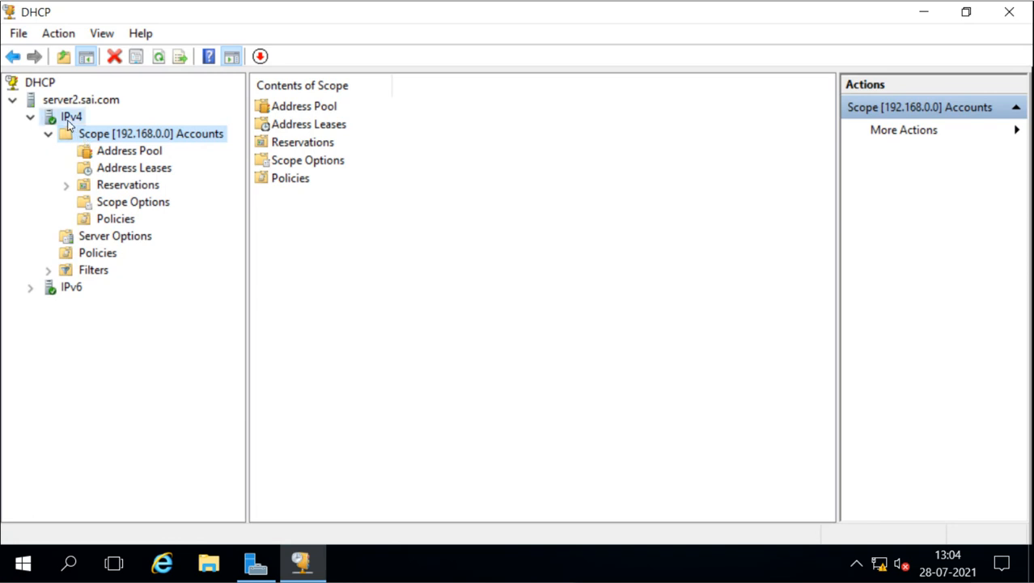
right_click(69, 122)
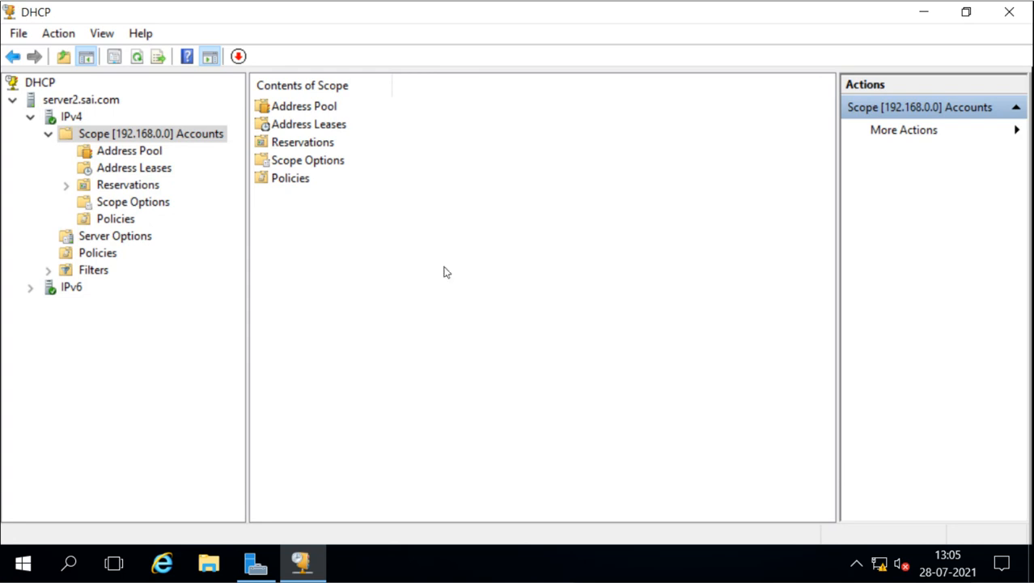
Start a split-scope configuration for the Accounts scope and add SERVER3 as the additional DHCP server.
right_click(124, 136)
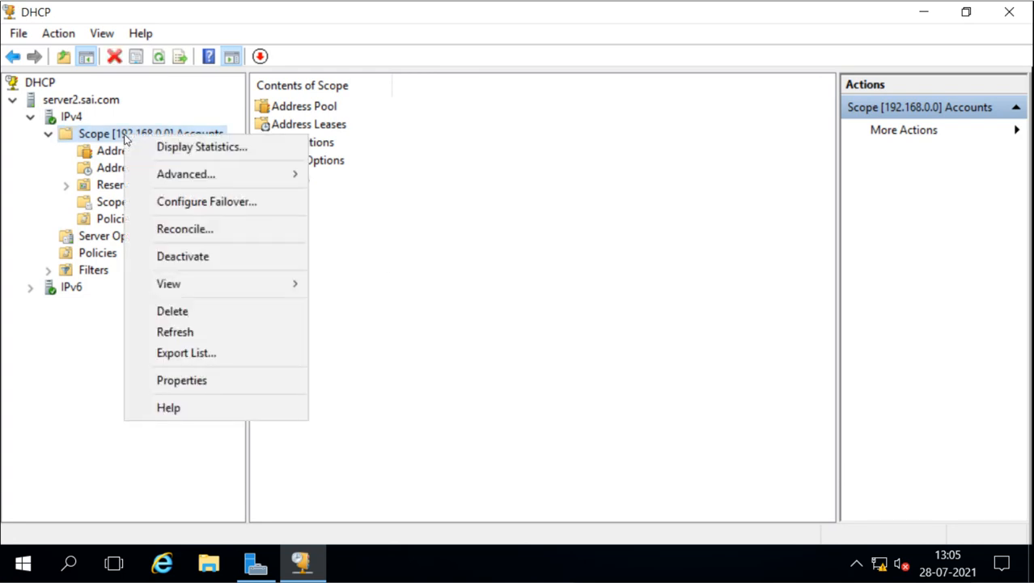
mouse_move(180, 174)
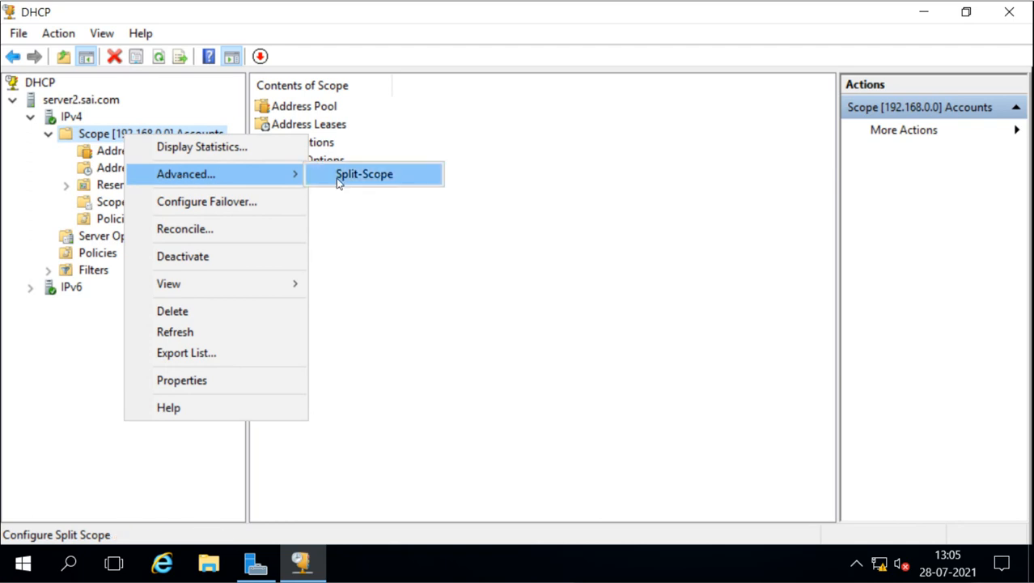
left_click(390, 179)
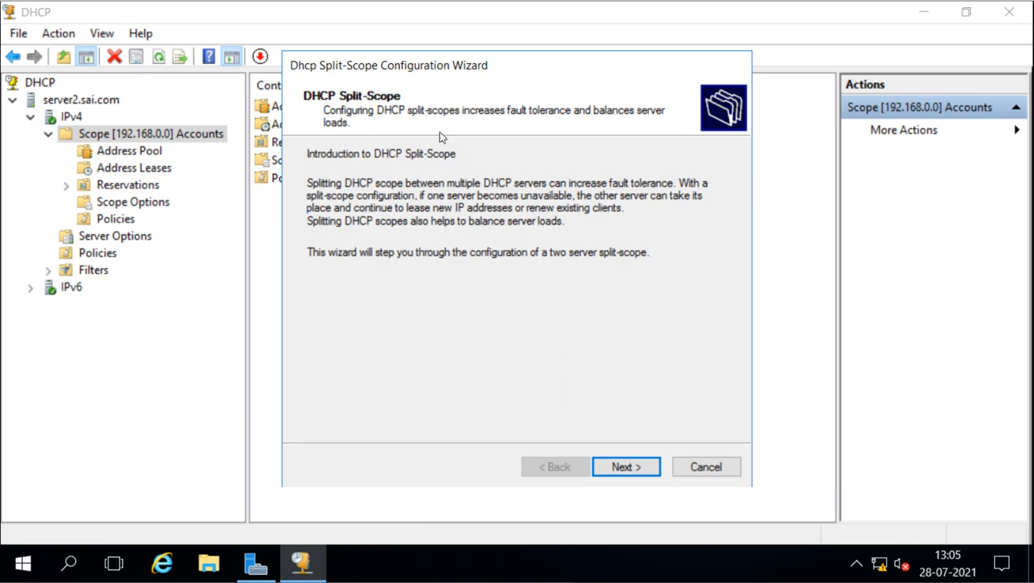
left_click(626, 467)
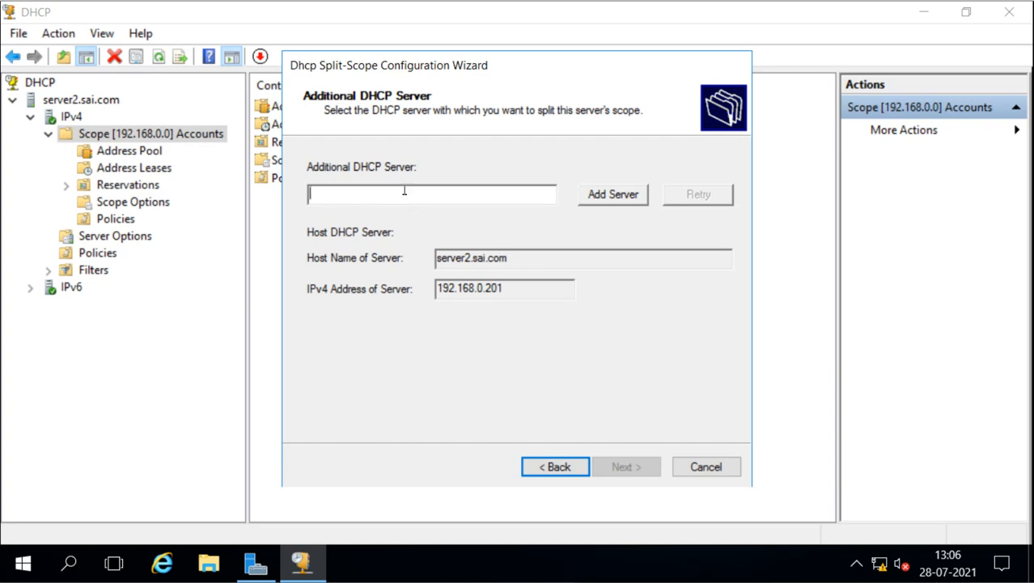
left_click(611, 202)
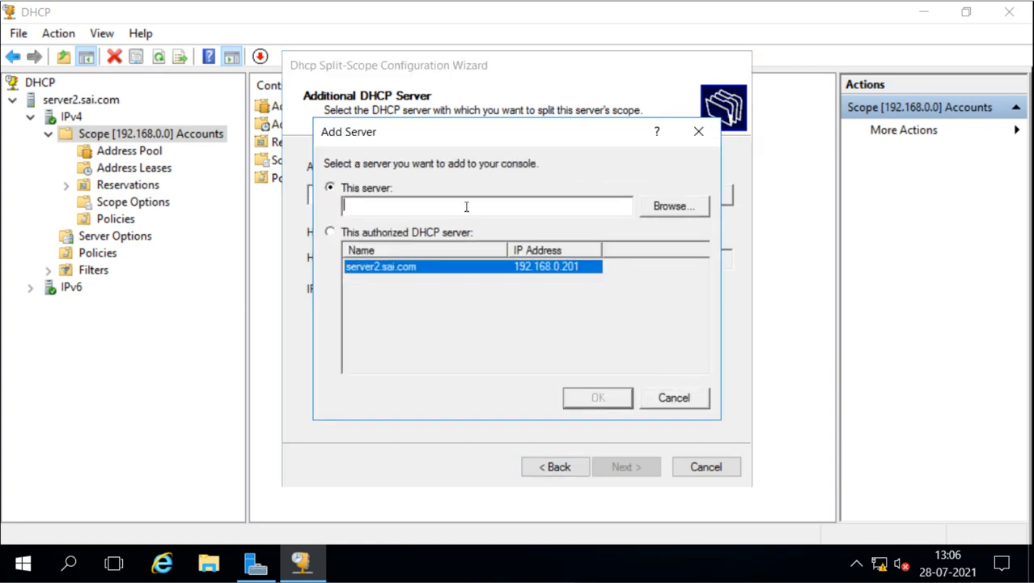
type("server3")
left_click(691, 207)
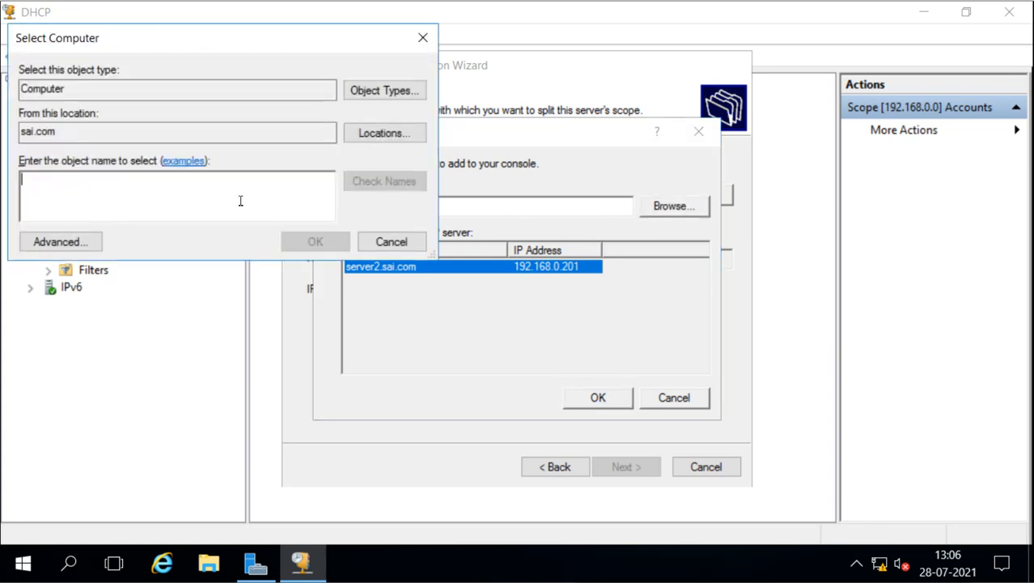
type("server3")
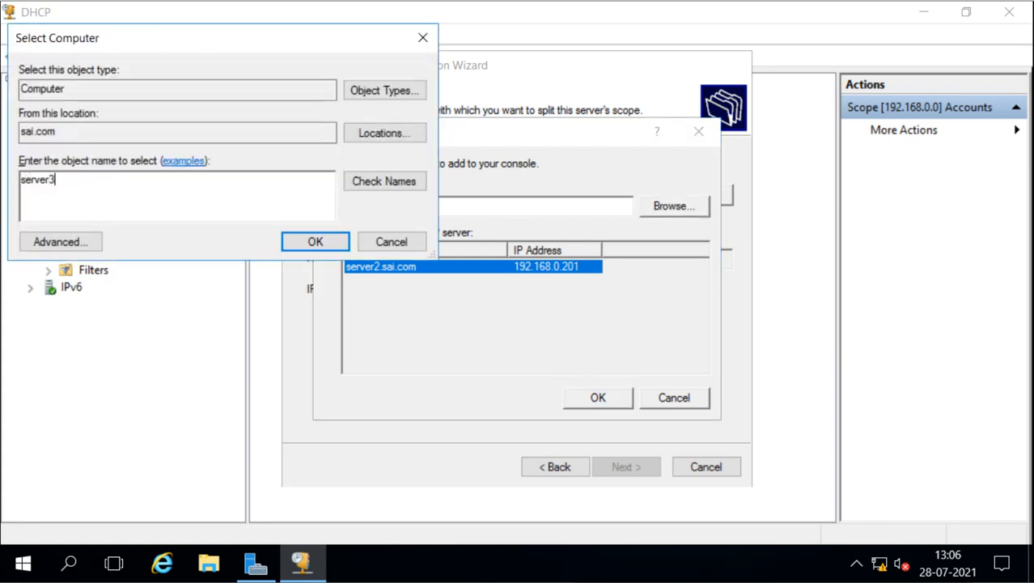
left_click(397, 181)
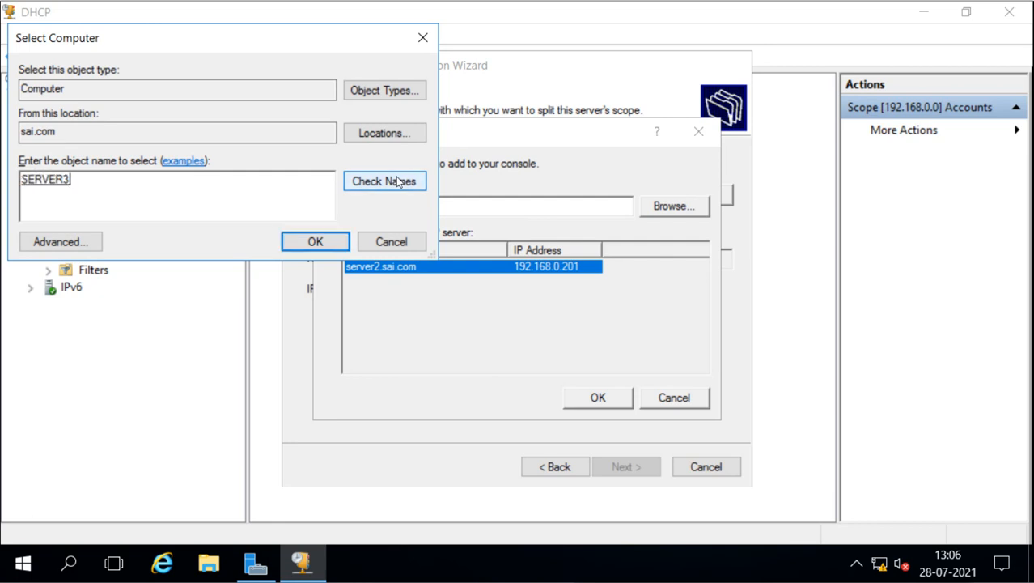
left_click(322, 243)
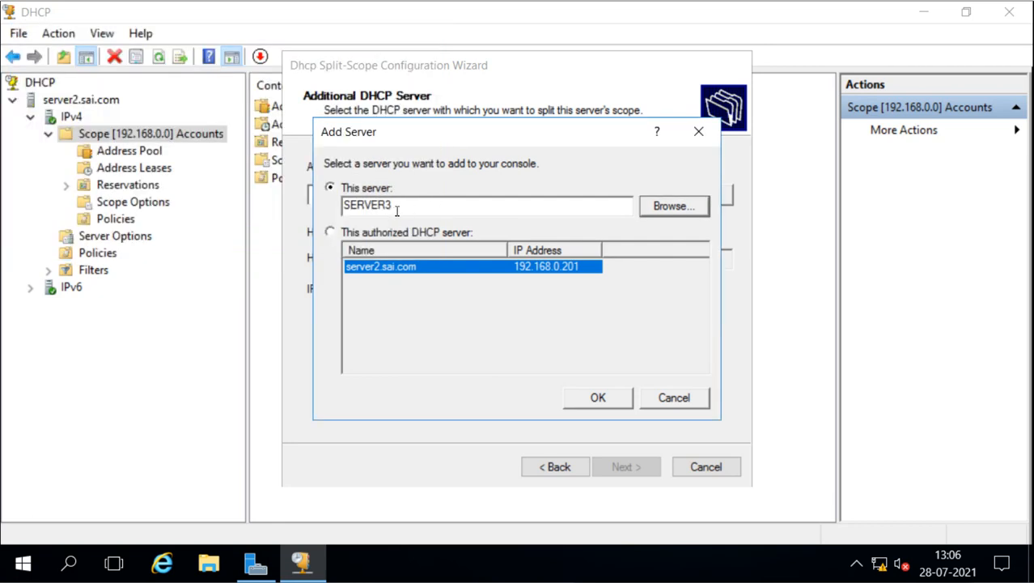
left_click(597, 396)
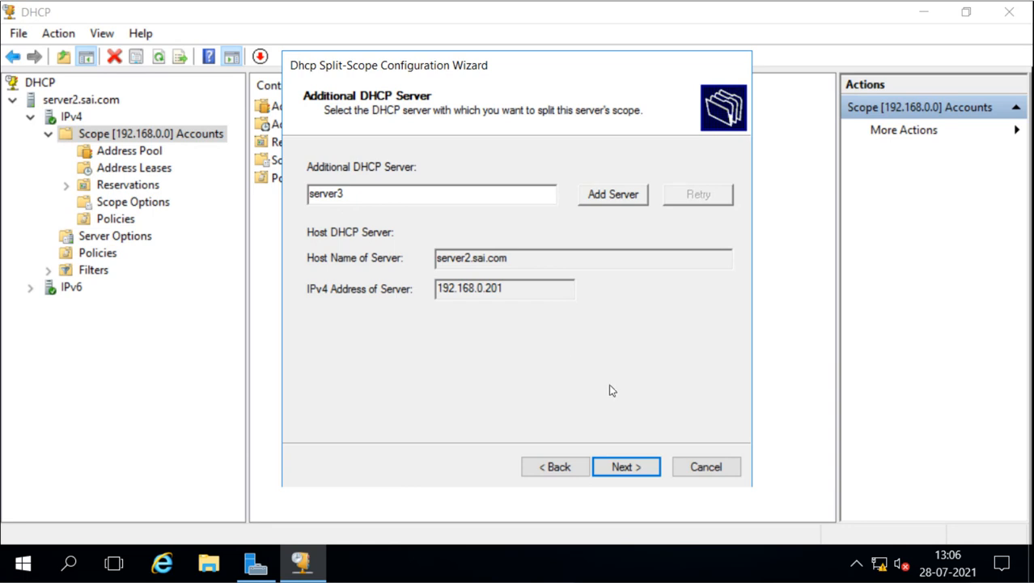
Keep the split at 80 percent for the host DHCP server and 20 percent for the added server.
left_click(626, 464)
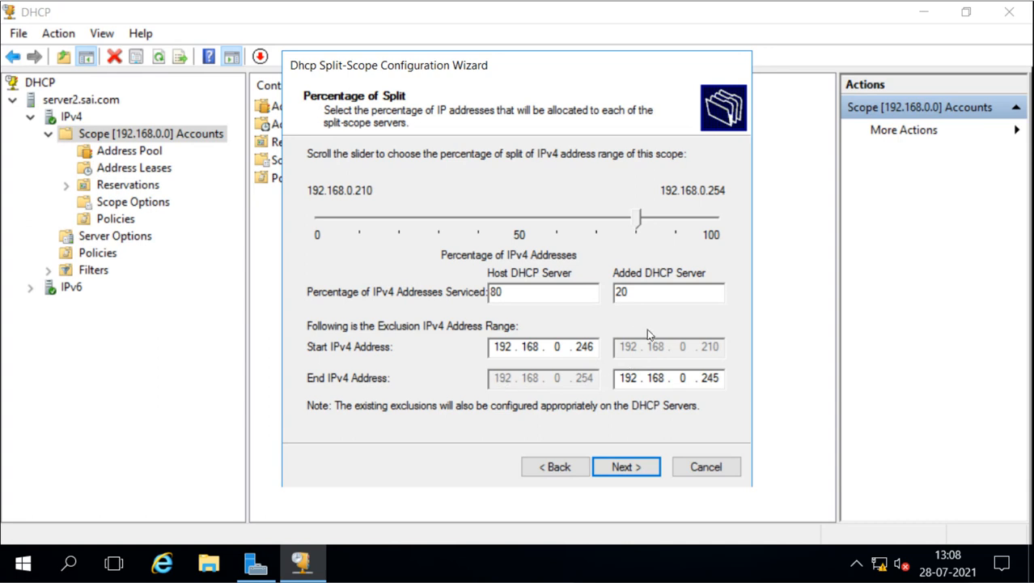
mouse_move(637, 232)
left_mouse_down()
mouse_move(514, 236)
mouse_move(637, 240)
left_mouse_up()
left_click(625, 472)
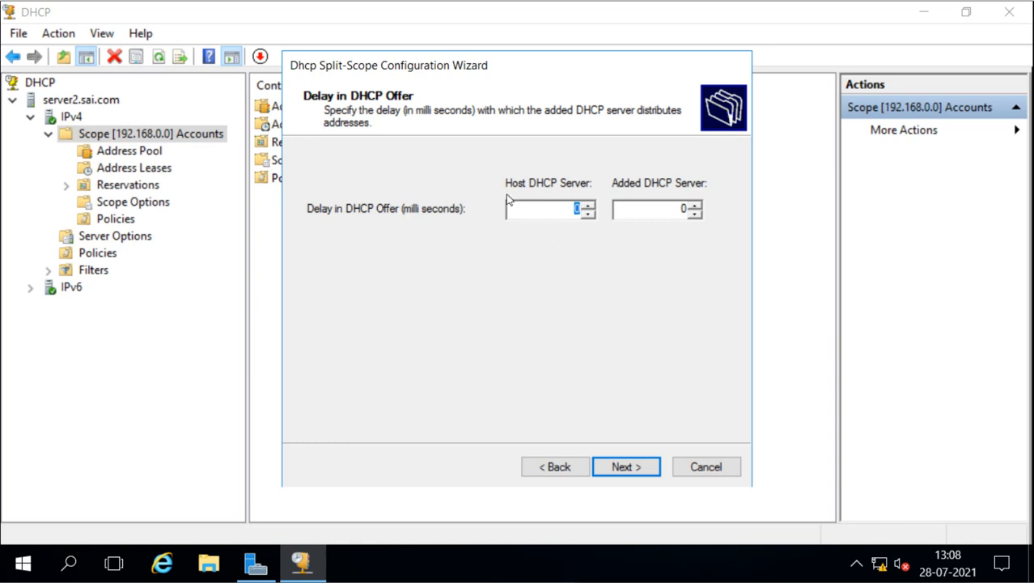
Set the added DHCP server's offer delay to 500 milliseconds and complete the split-scope configuration.
left_click(534, 208)
double_click(682, 210)
type("500")
left_click(620, 467)
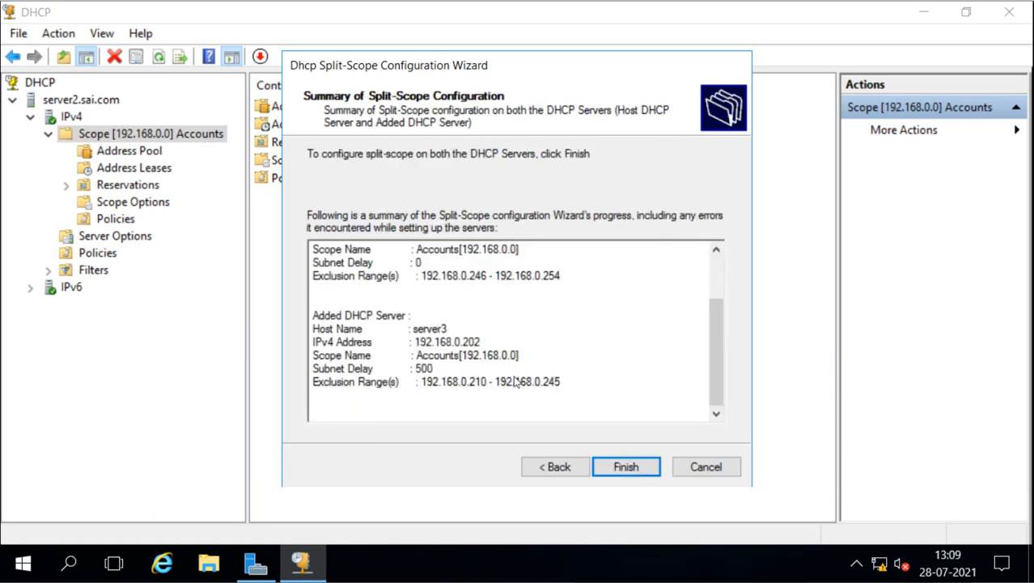
left_click(622, 468)
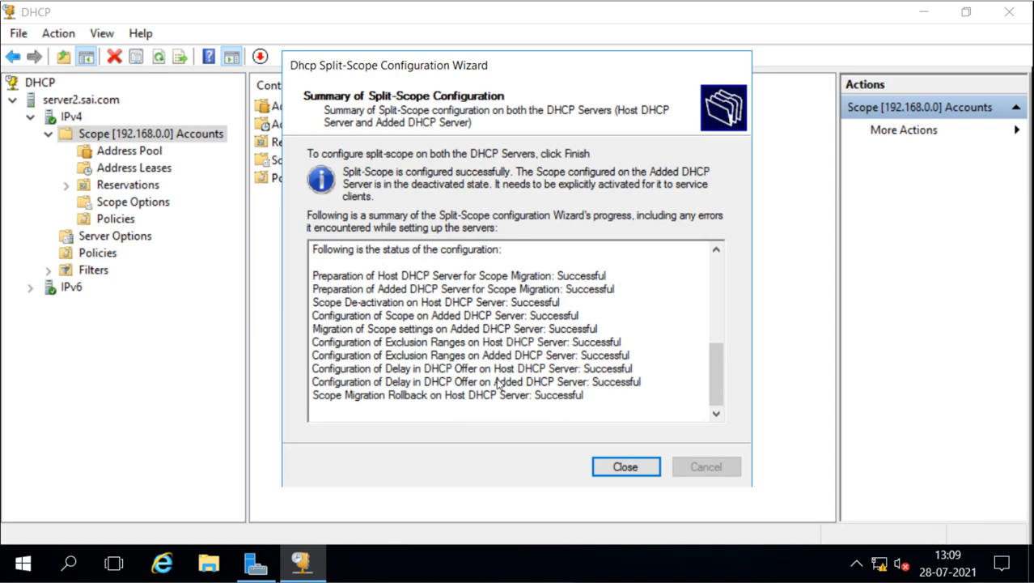
left_click(615, 466)
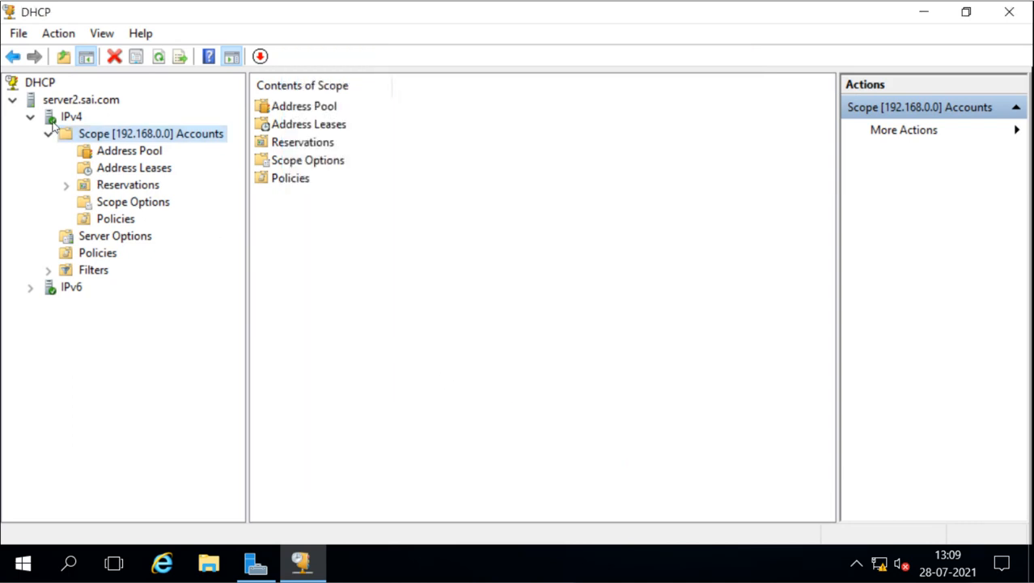
Refresh the Accounts scope's address pool on server2.sai.com and examine its excluded address range.
left_click(110, 157)
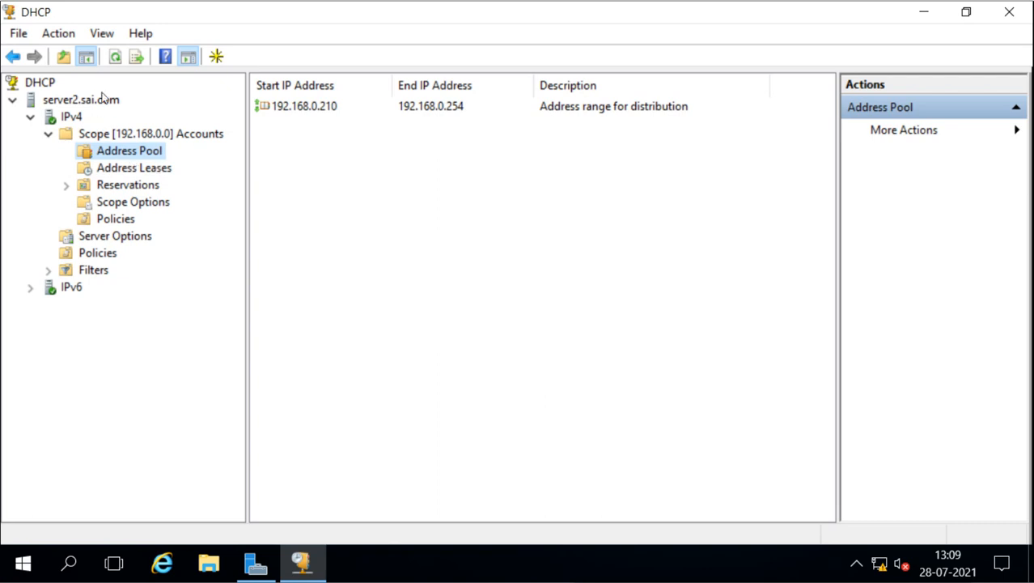
left_click(114, 57)
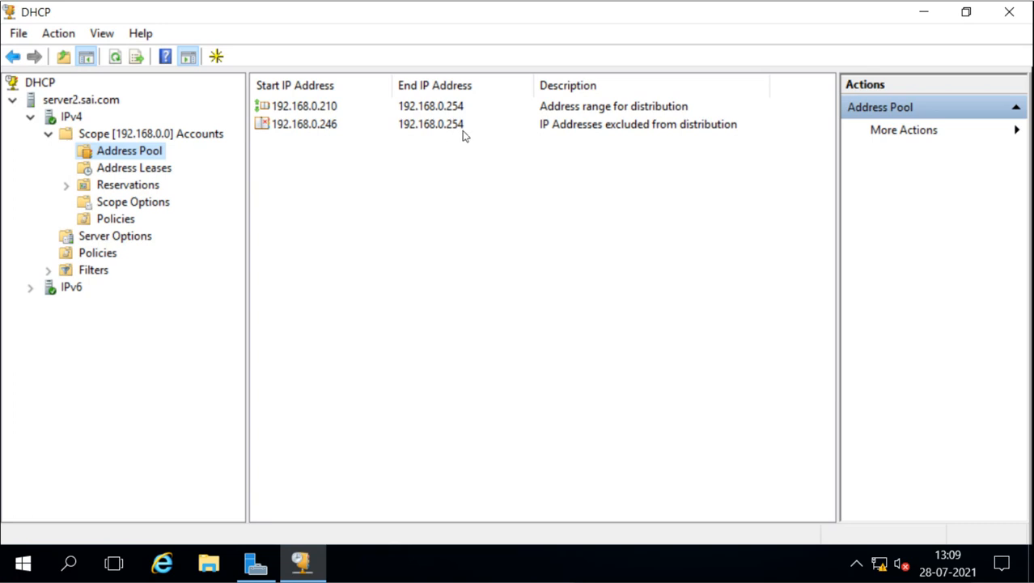
left_click(333, 127)
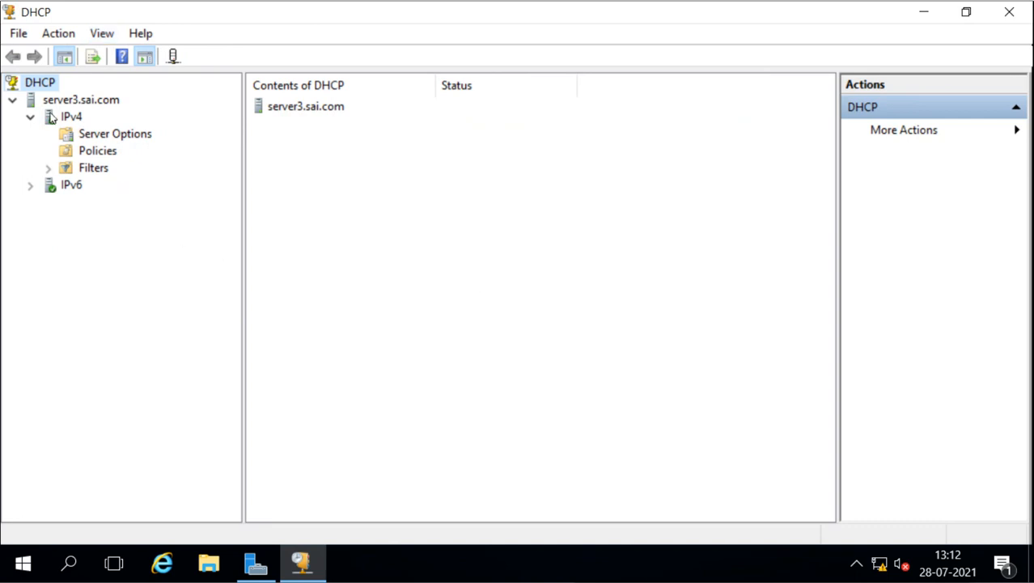
Switch to server3.sai.com, refresh IPv4, and examine the distribution and exclusion ranges in the Accounts scope's address pool.
left_click(50, 117)
left_click(137, 60)
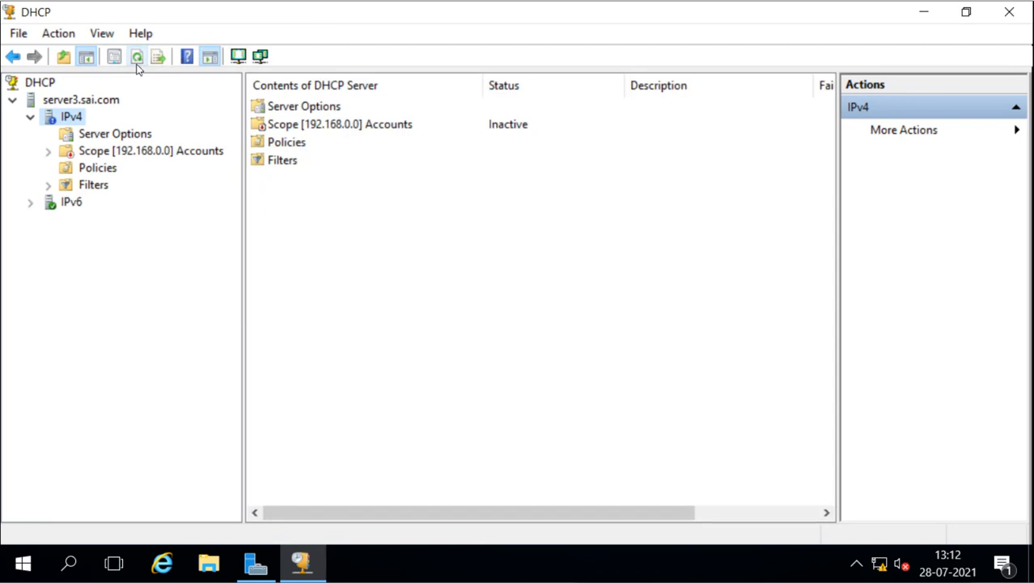
left_click(97, 154)
double_click(97, 153)
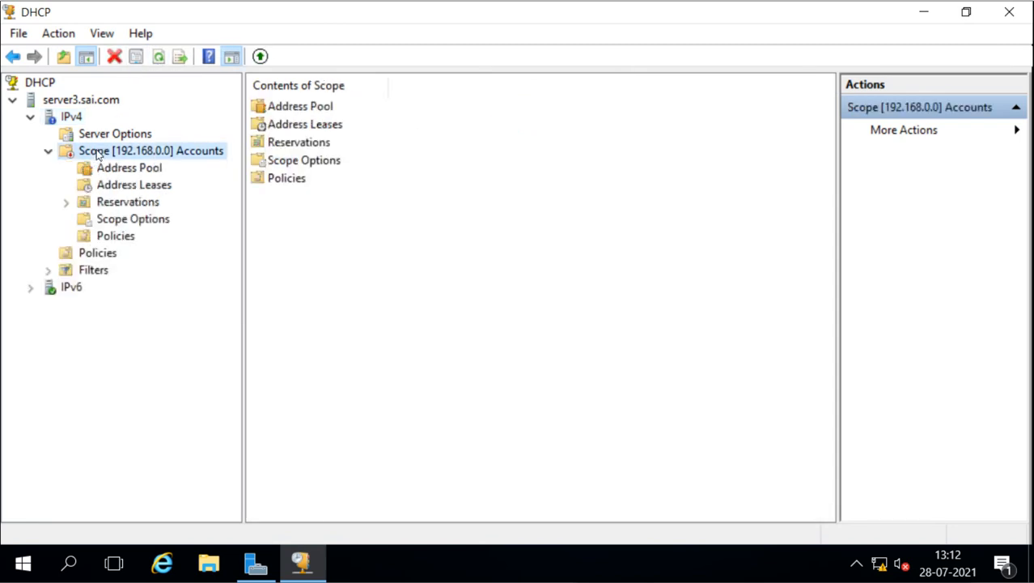
left_click(47, 153)
left_click(48, 153)
left_click(93, 172)
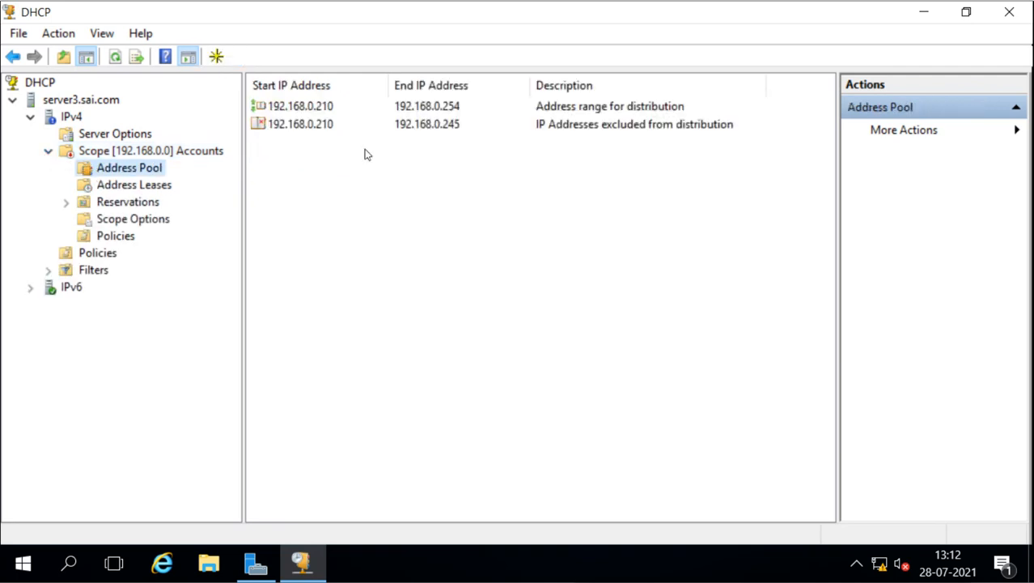
left_click(304, 109)
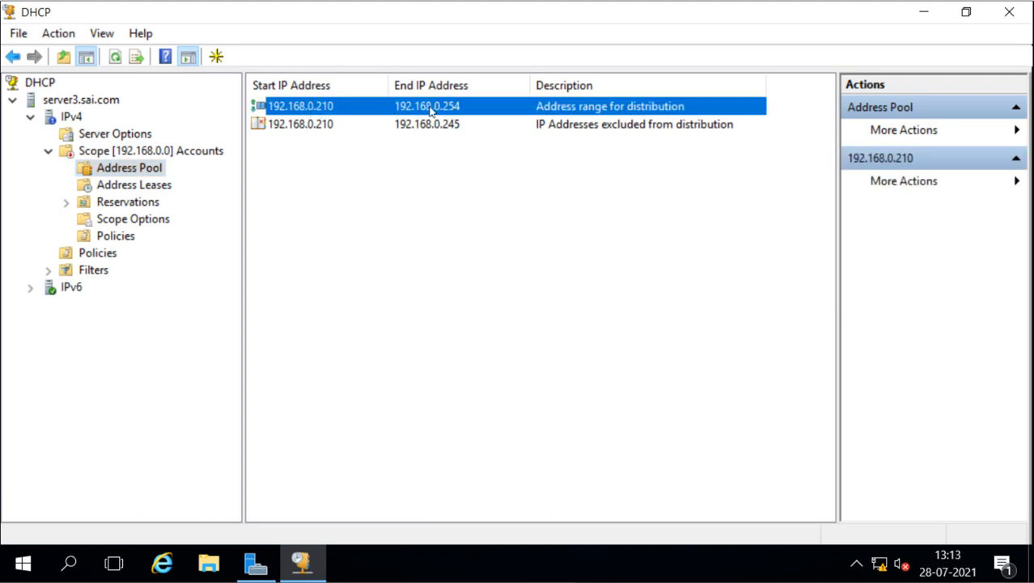
left_click(301, 135)
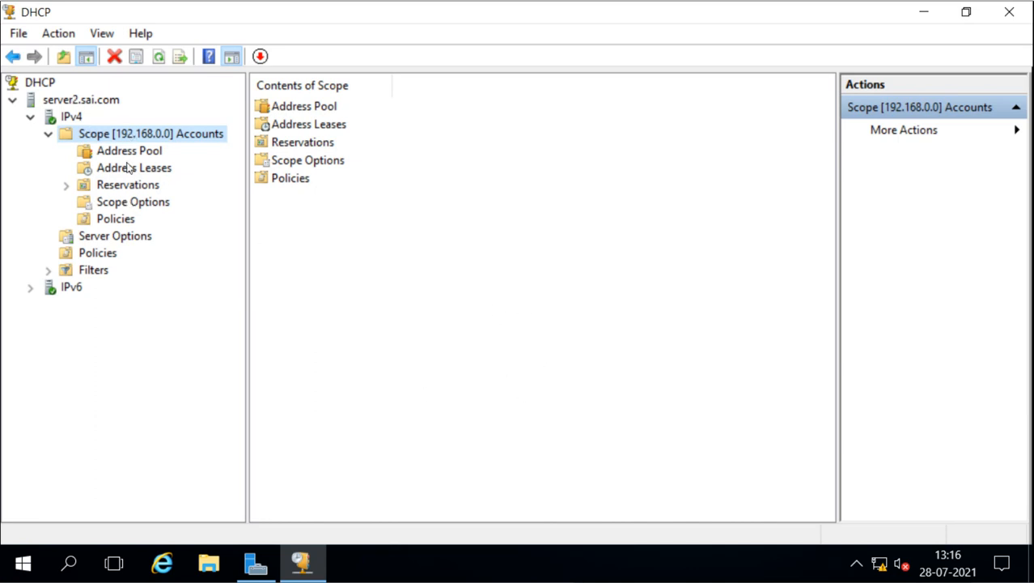
right_click(78, 140)
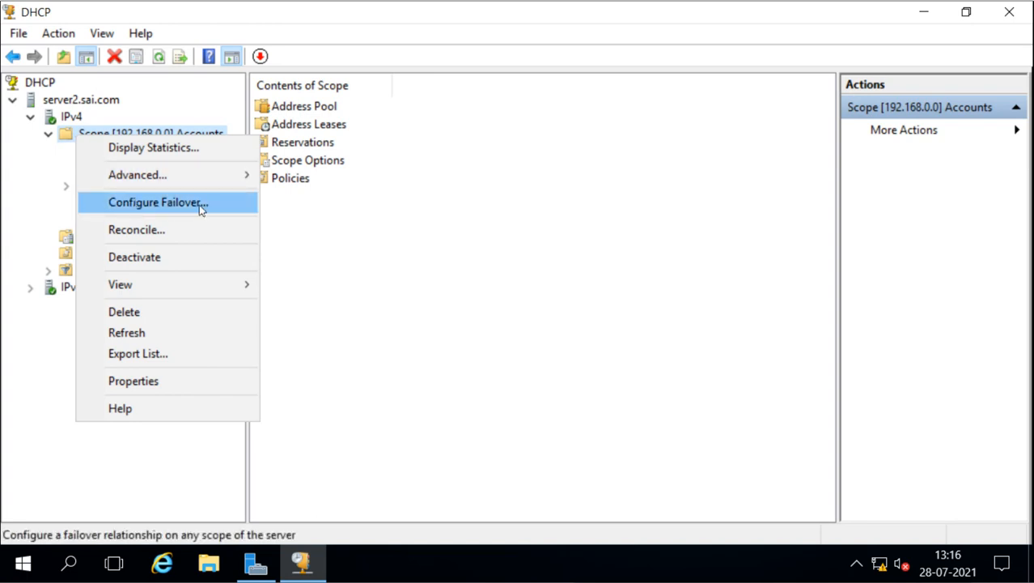
left_click(377, 246)
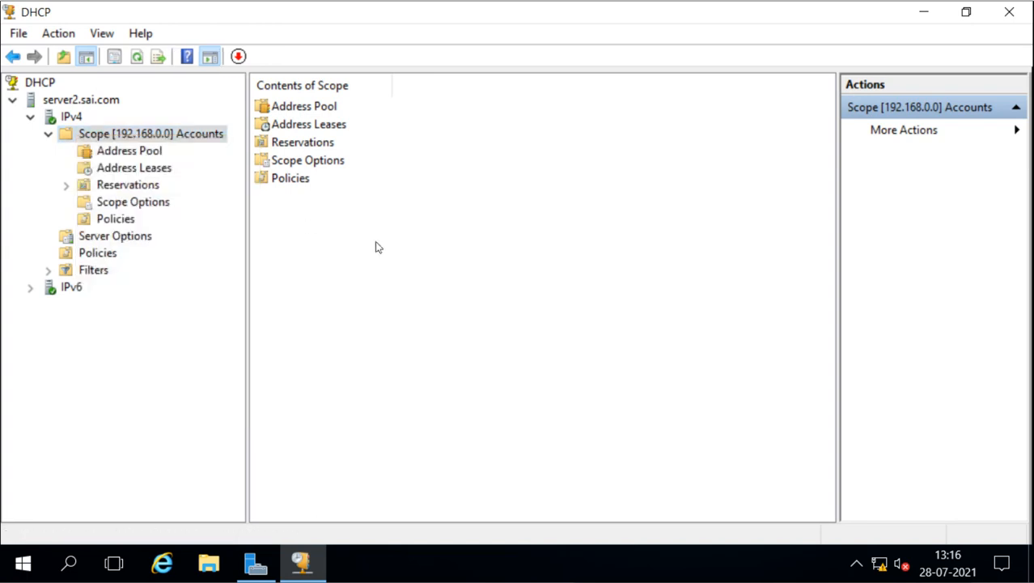
right_click(52, 116)
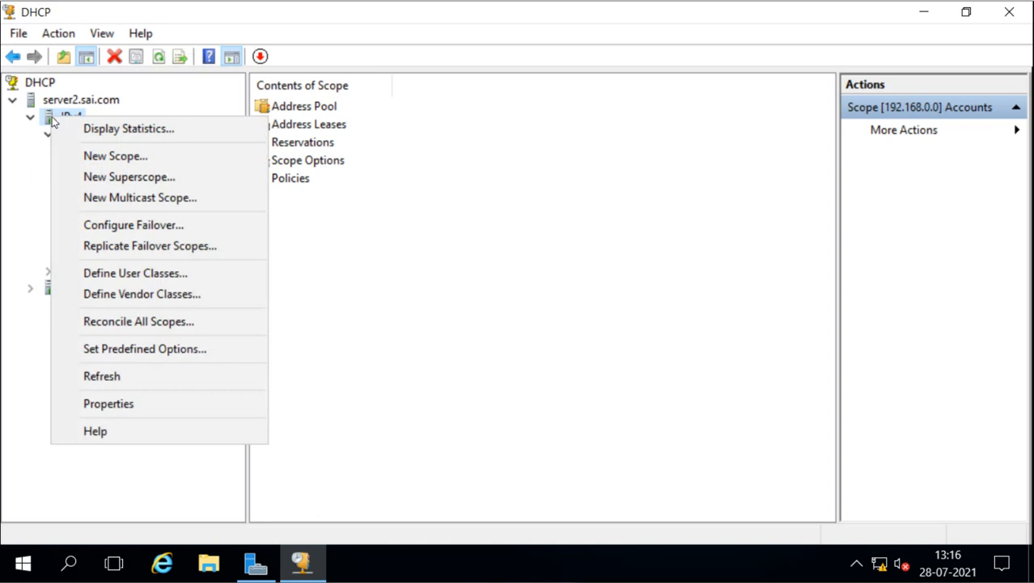
left_click(143, 229)
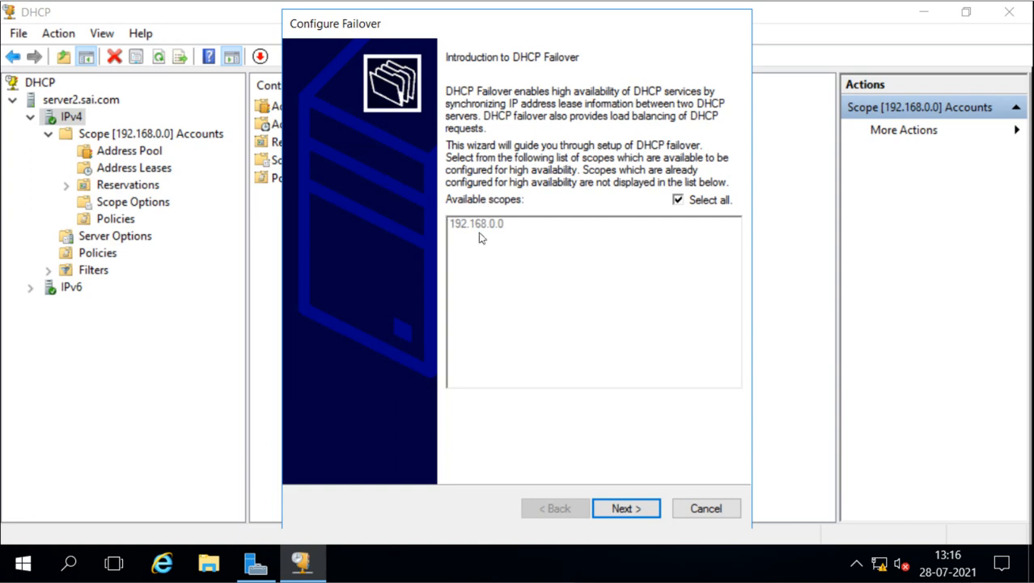
left_click(678, 201)
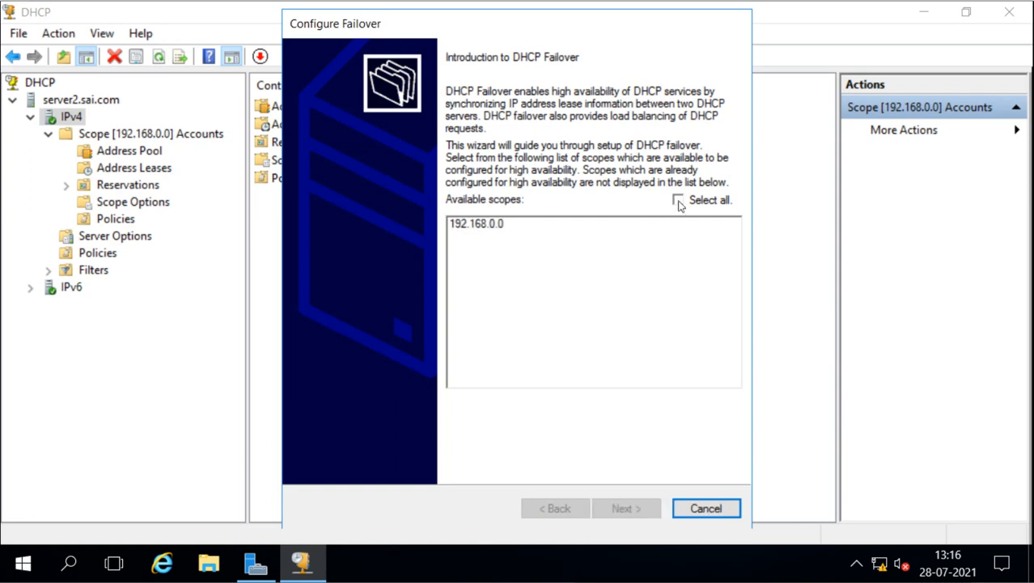
left_click(469, 225)
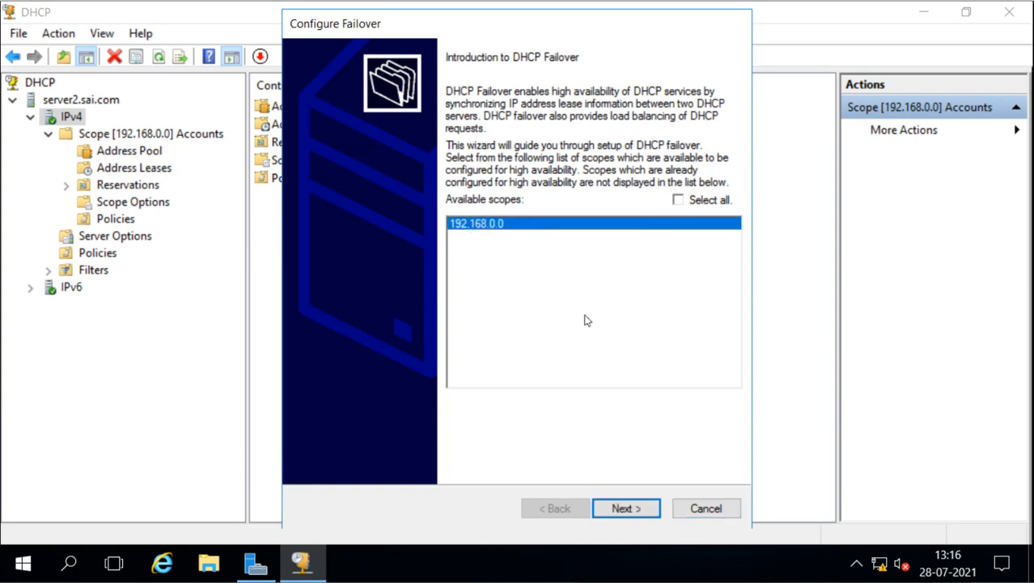
left_click(712, 507)
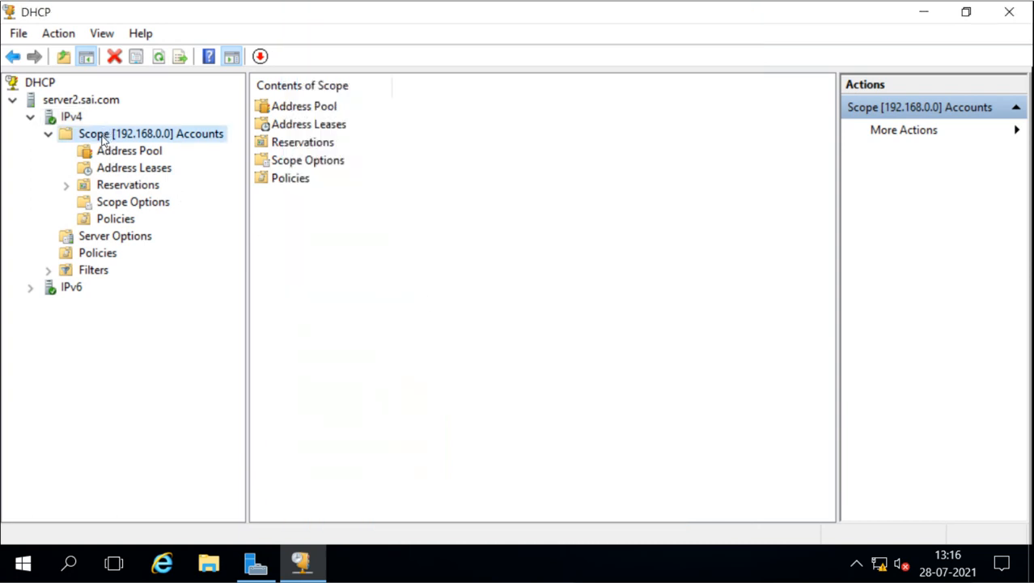
right_click(103, 141)
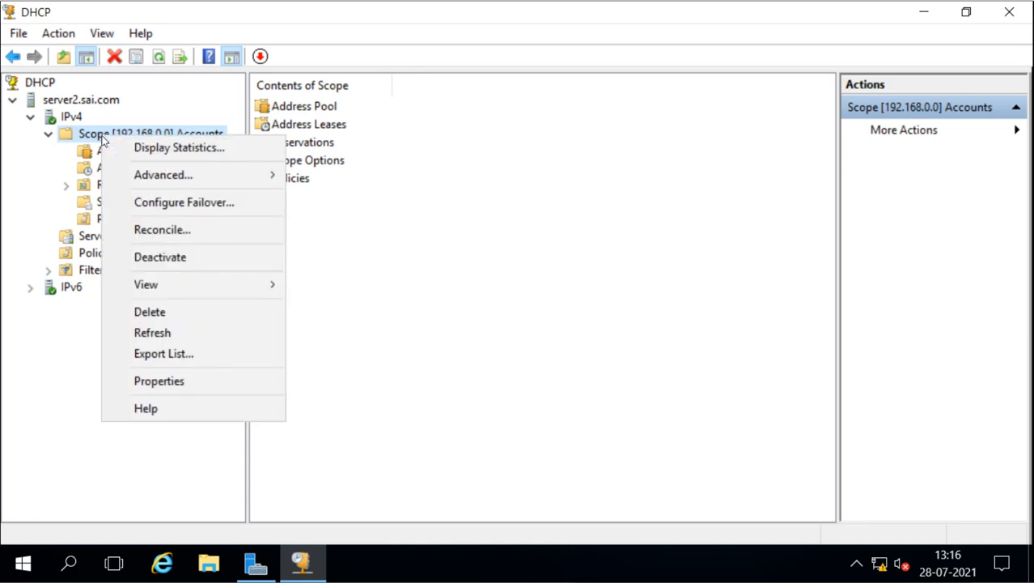
left_click(172, 203)
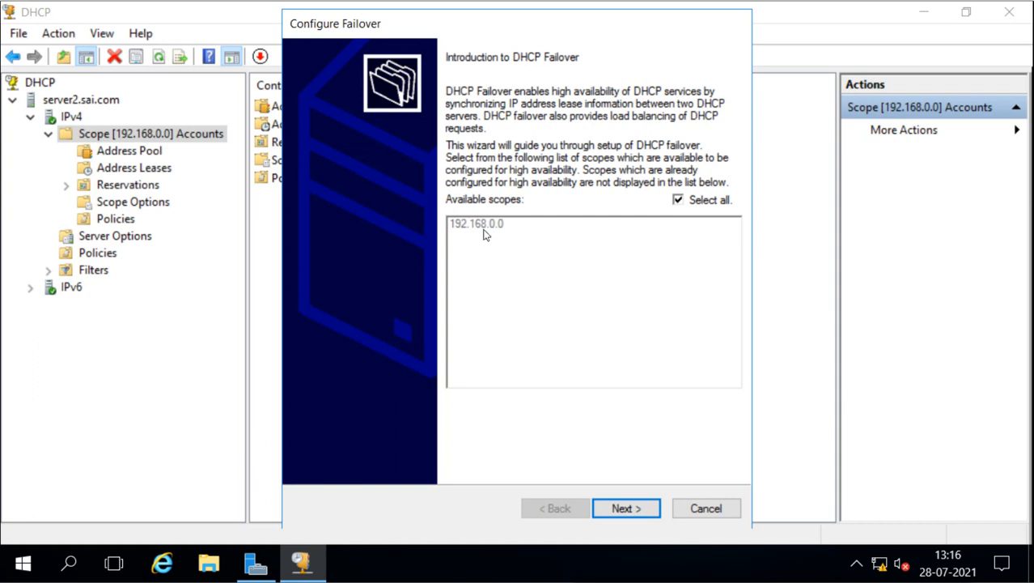
left_click(704, 507)
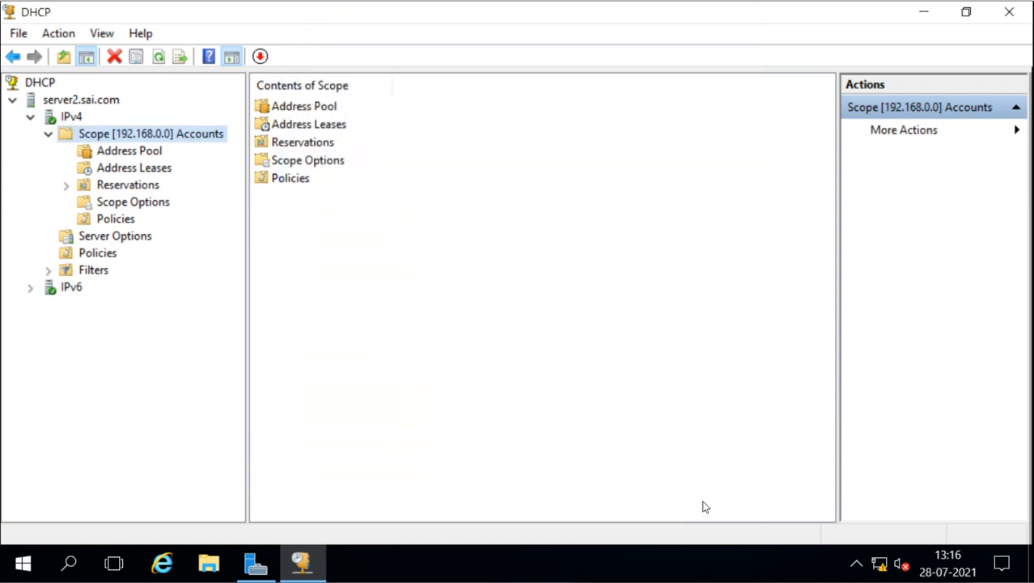
right_click(63, 119)
left_click(29, 164)
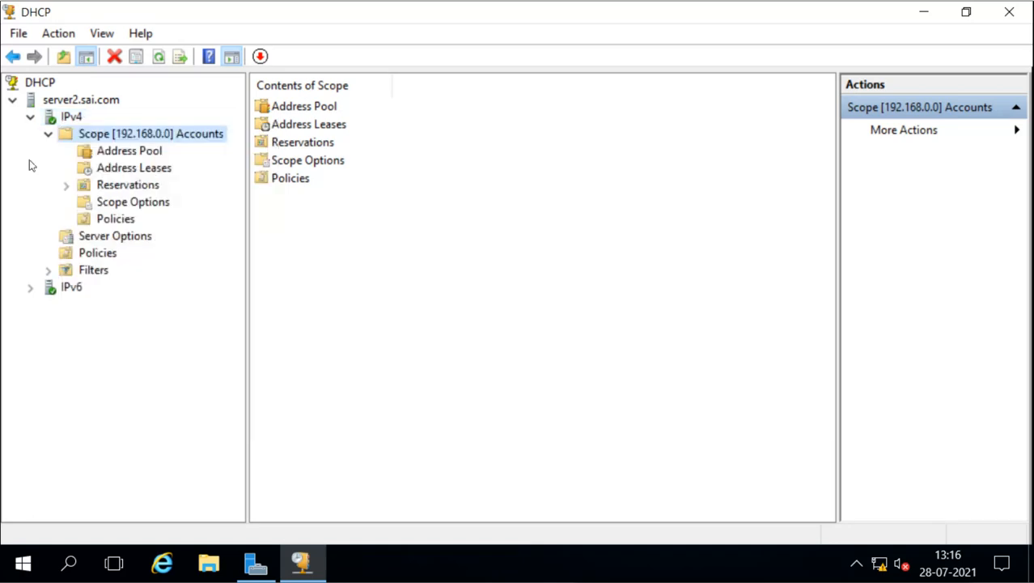
Start configuring failover for the Accounts scope on server2.sai.com with all available scopes selected.
right_click(98, 138)
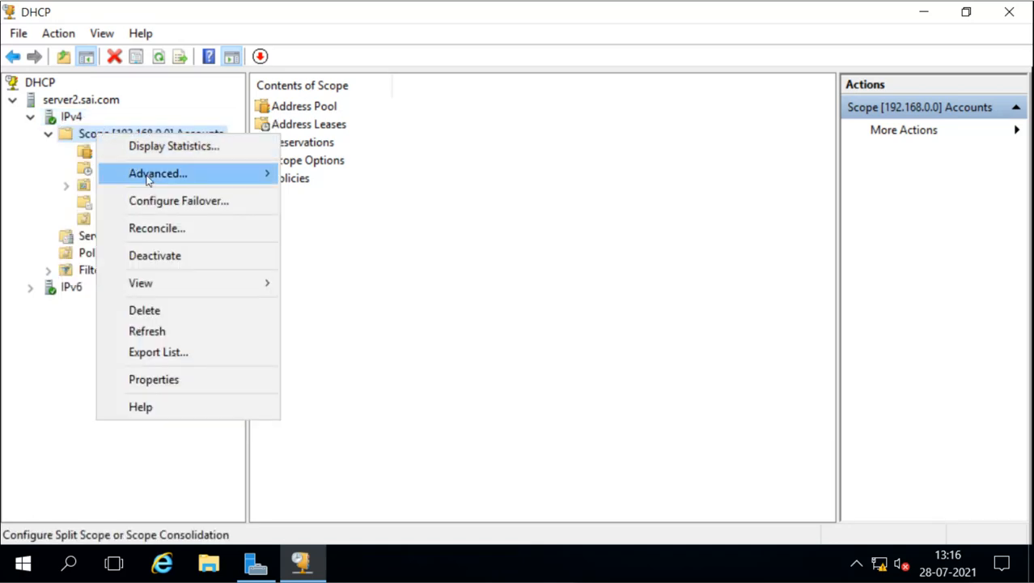
left_click(158, 201)
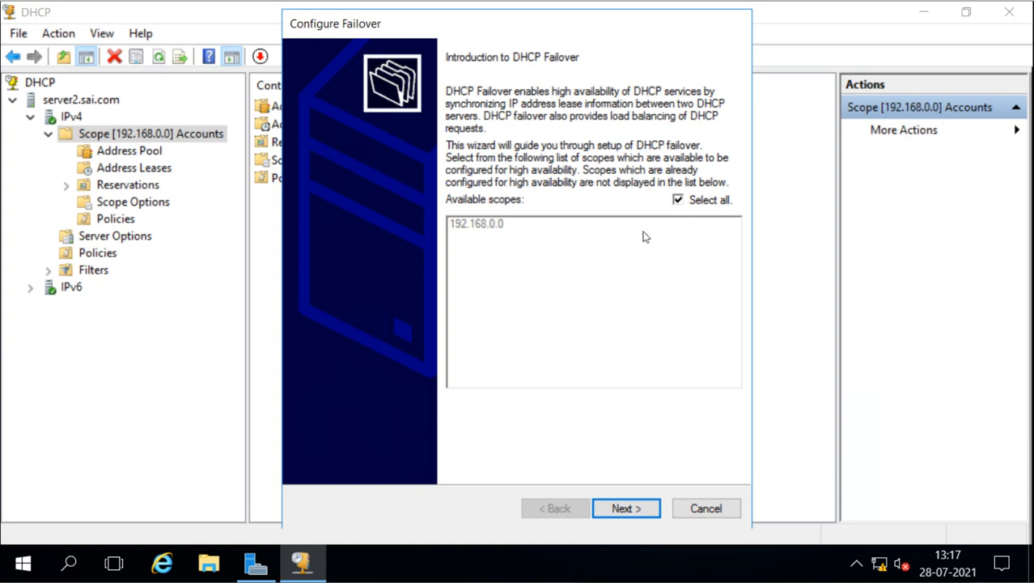
left_click(678, 200)
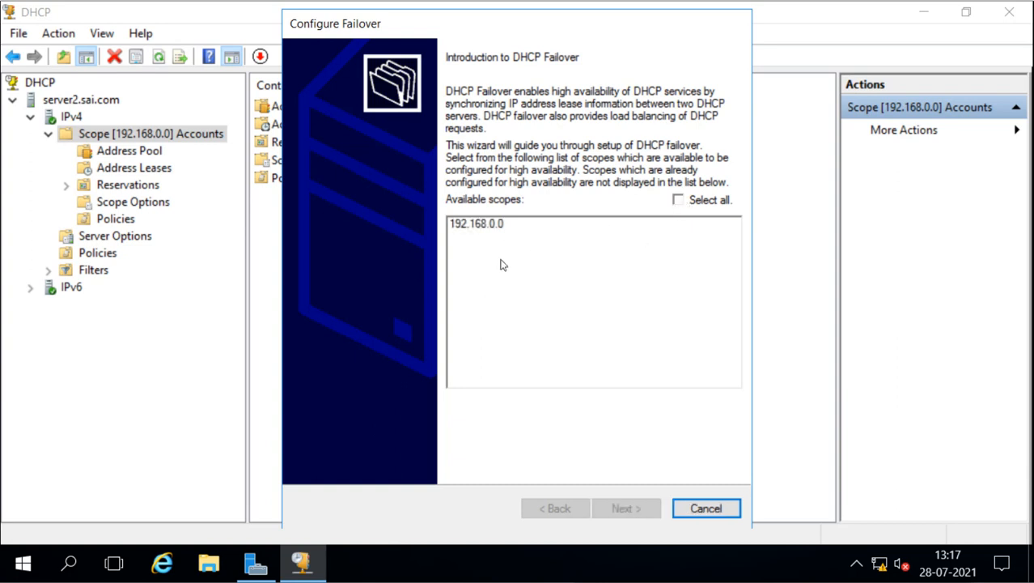
left_click(679, 200)
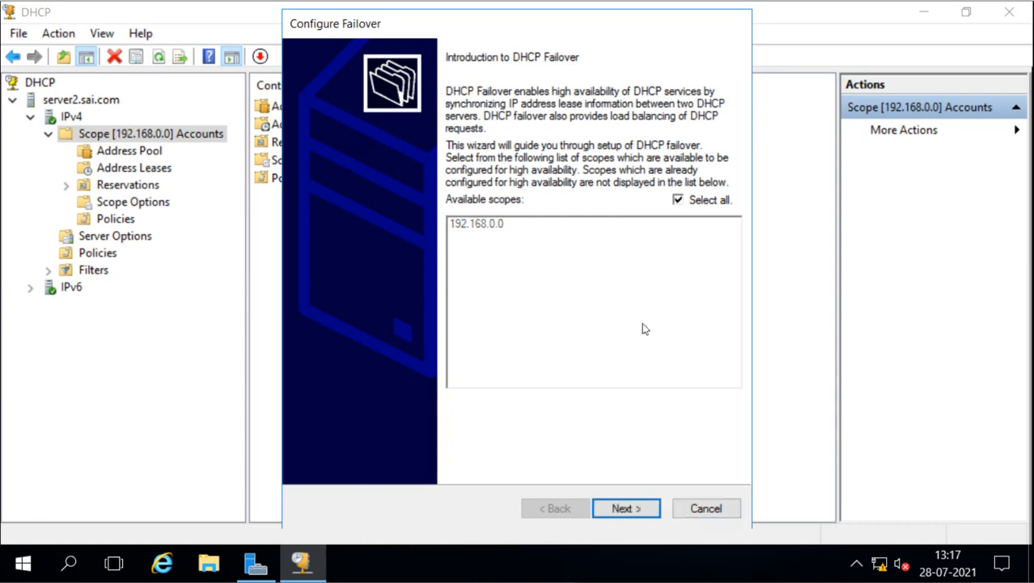
left_click(636, 508)
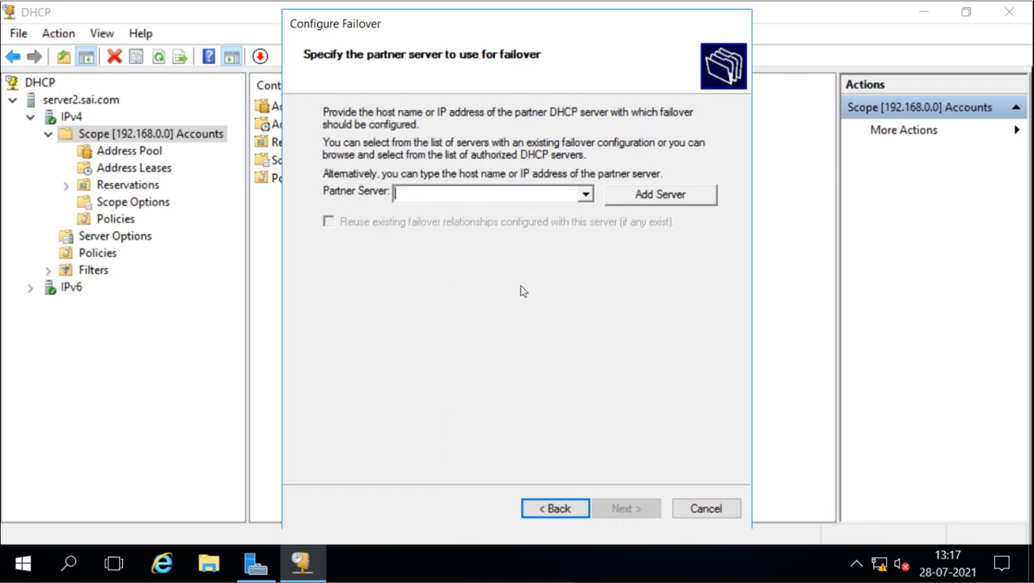
Add server3 as the partner server for the failover and continue to the relationship settings.
left_click(646, 198)
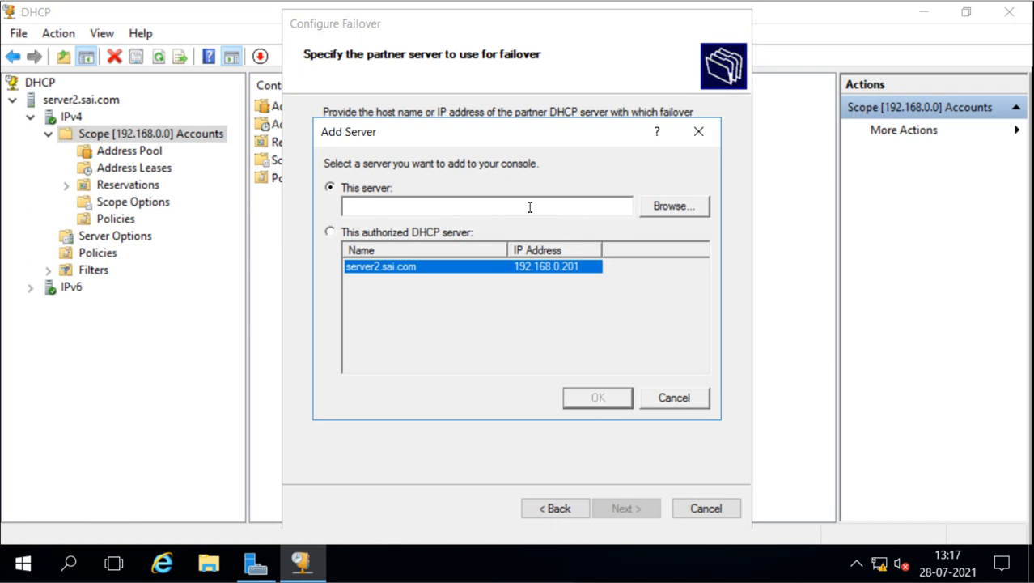
left_click(650, 206)
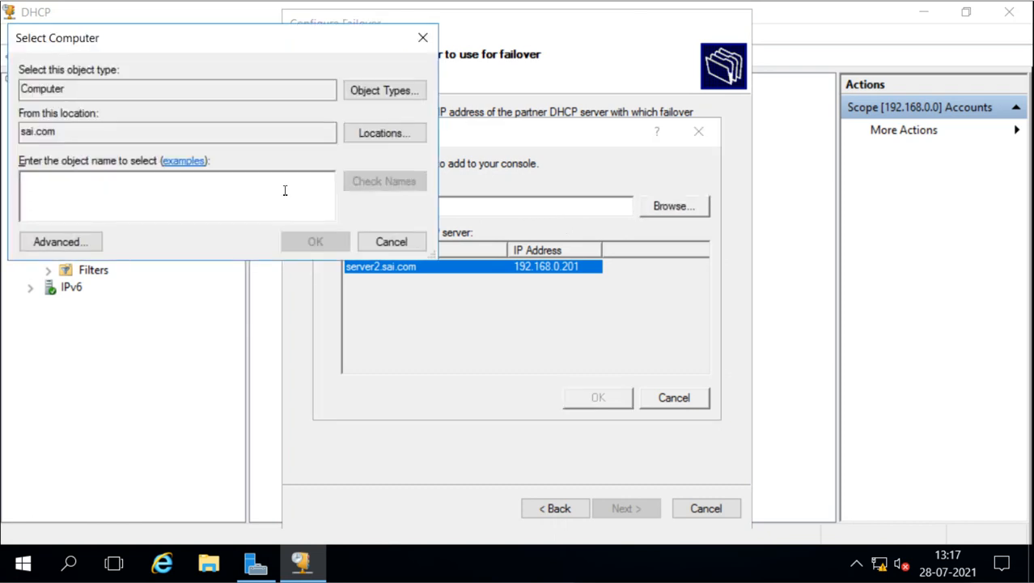
type("server3")
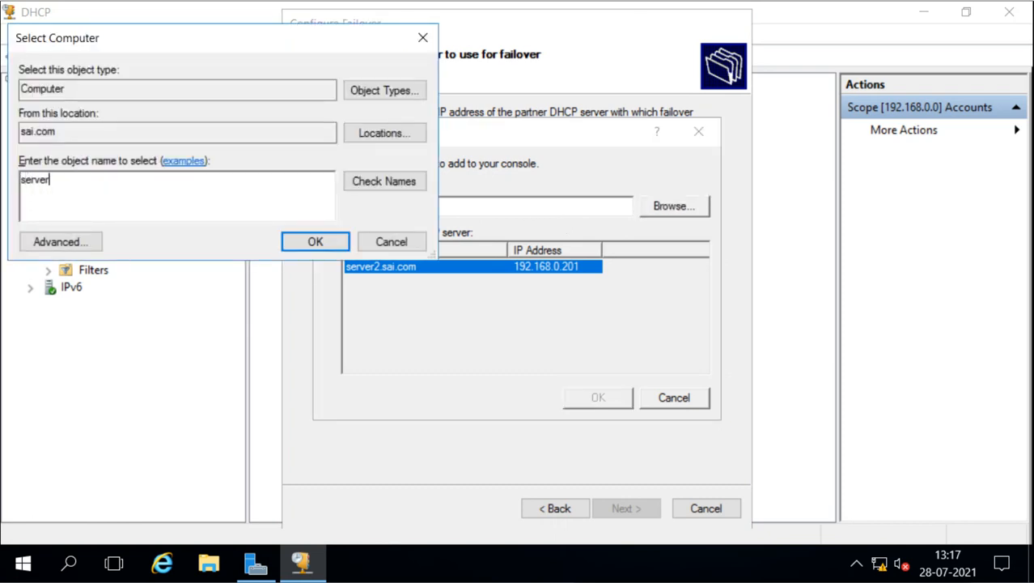
left_click(378, 180)
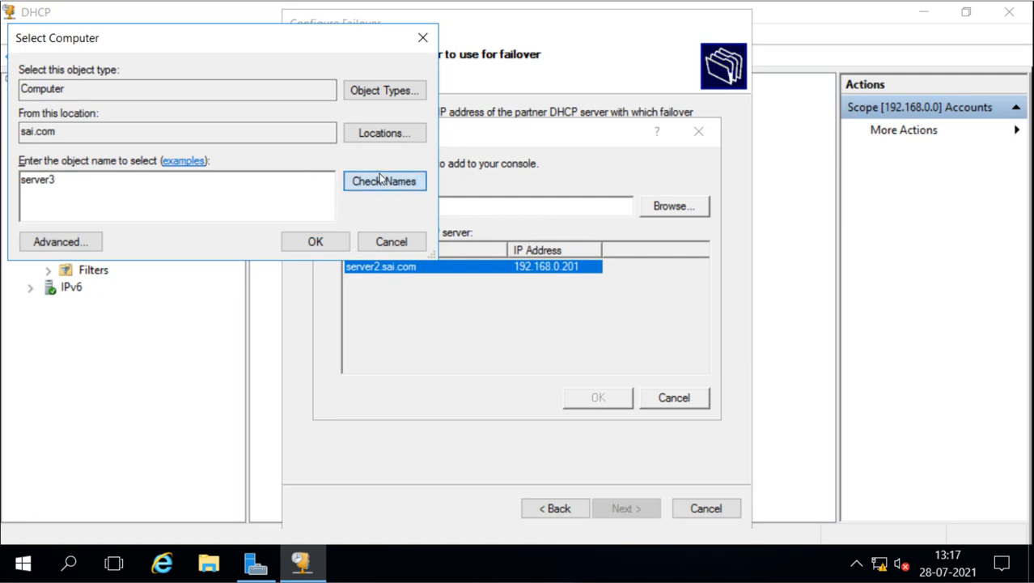
left_click(329, 242)
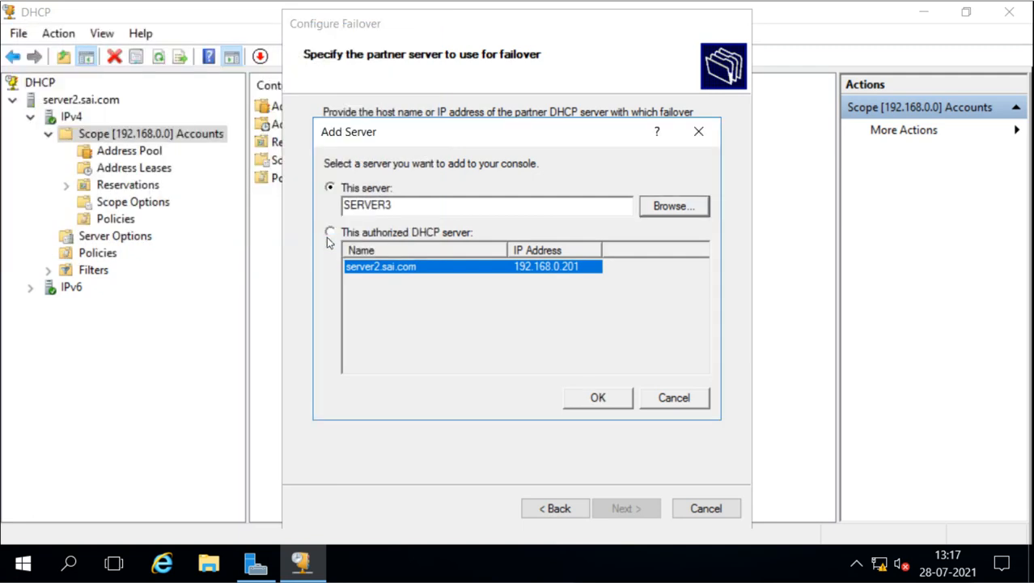
left_click(595, 399)
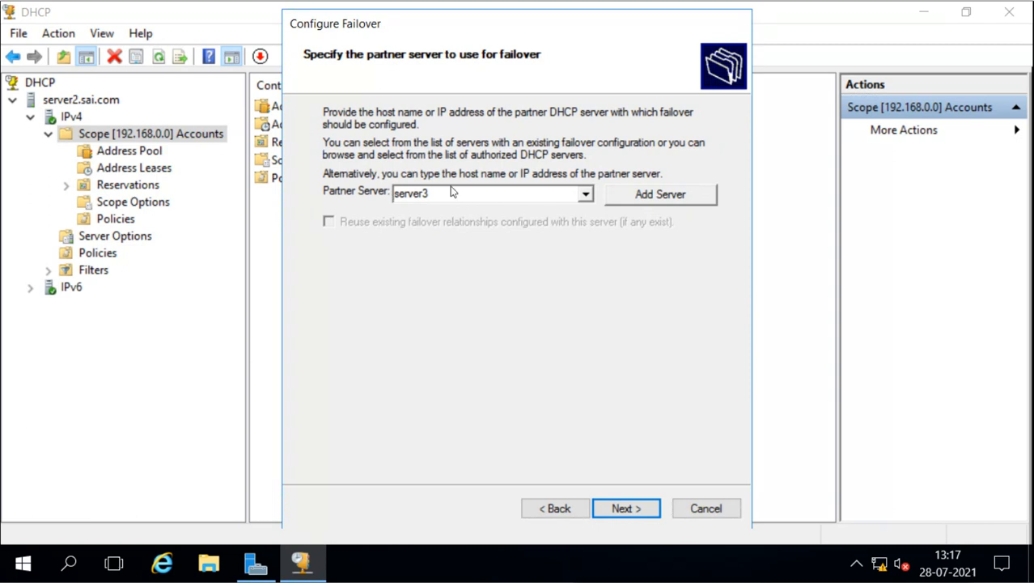
left_click(621, 507)
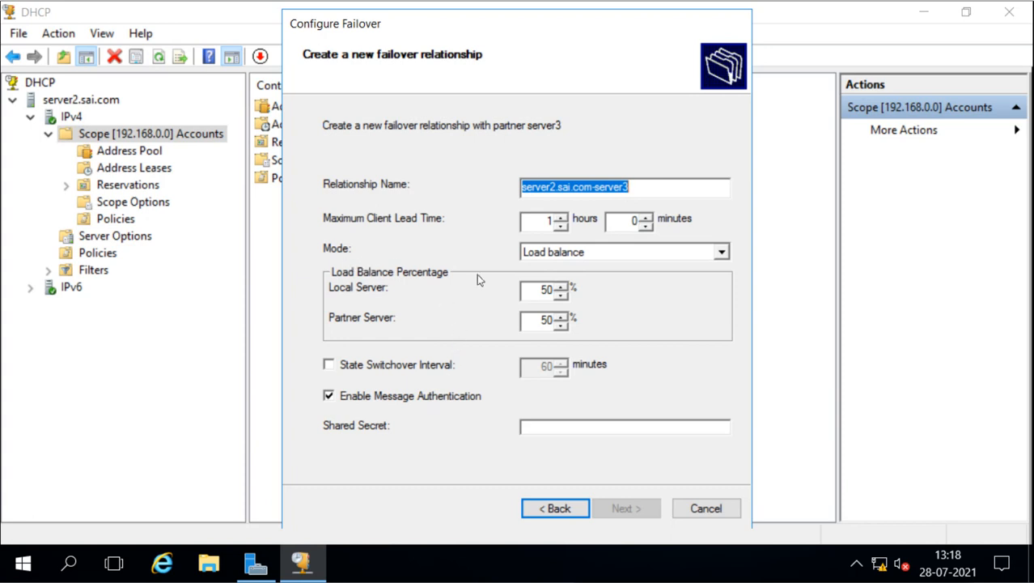
Switch the failover mode between Load balance and Hot standby to compare the settings each one offers.
left_click(722, 256)
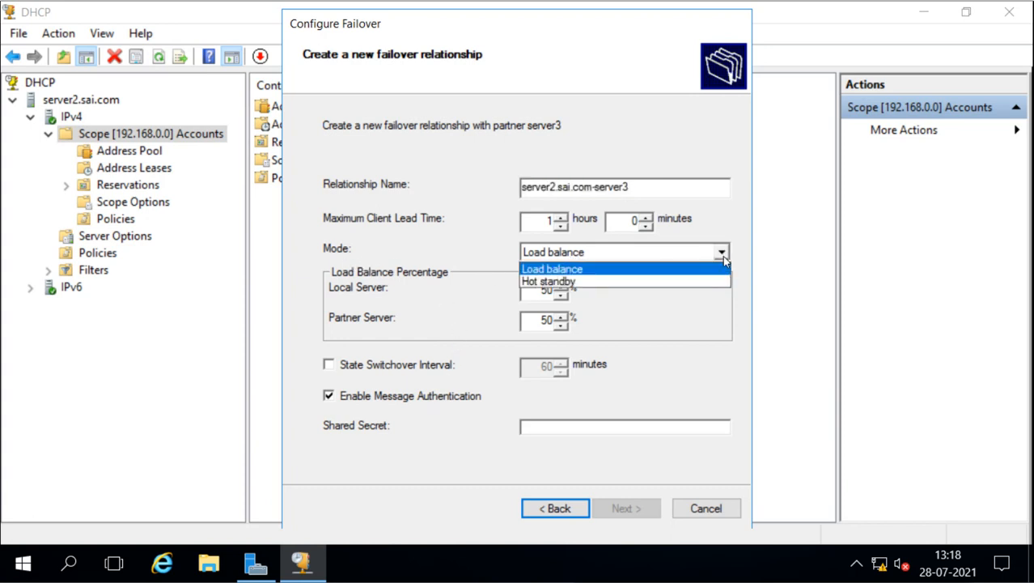
left_click(649, 282)
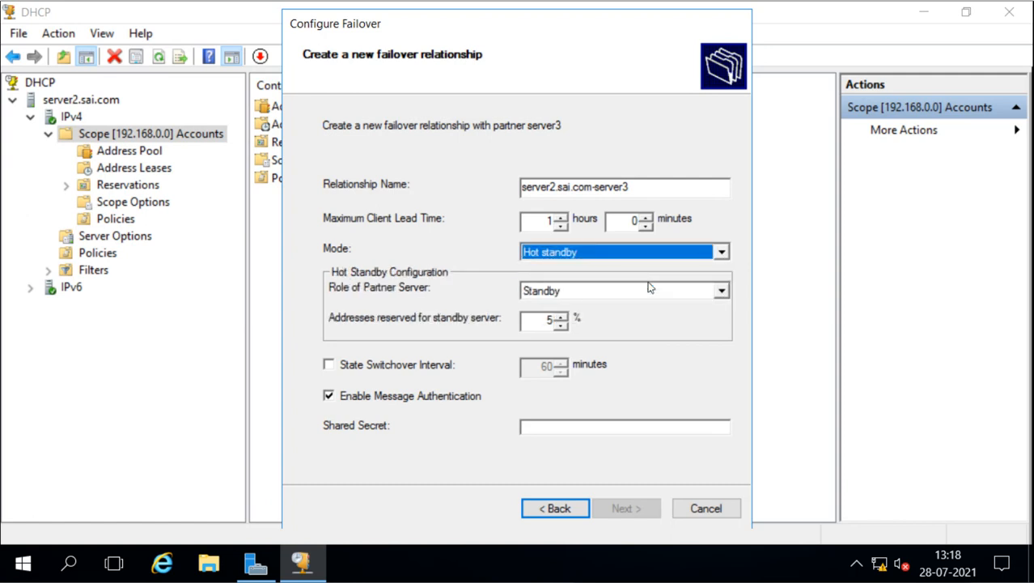
left_click(719, 255)
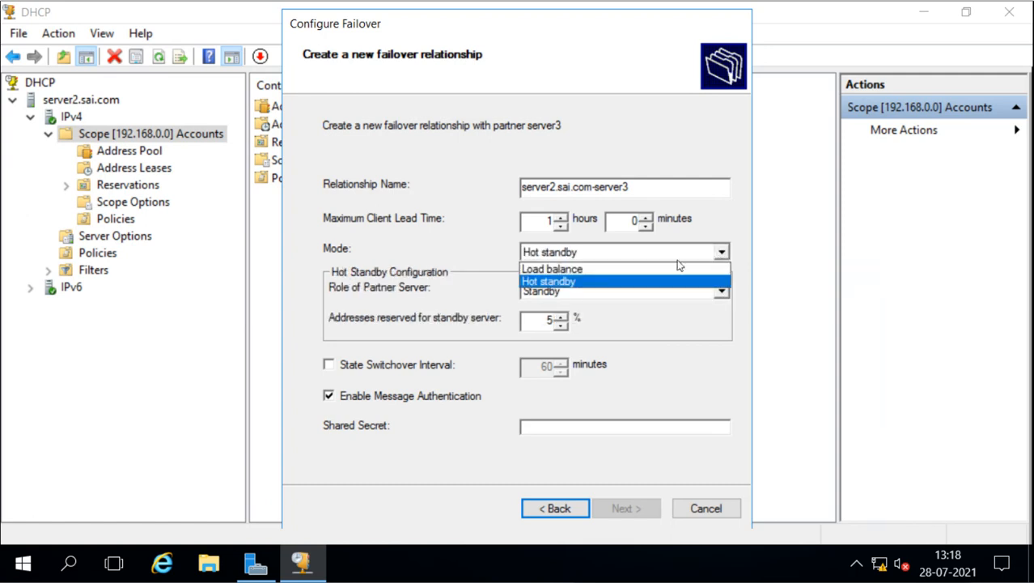
left_click(628, 270)
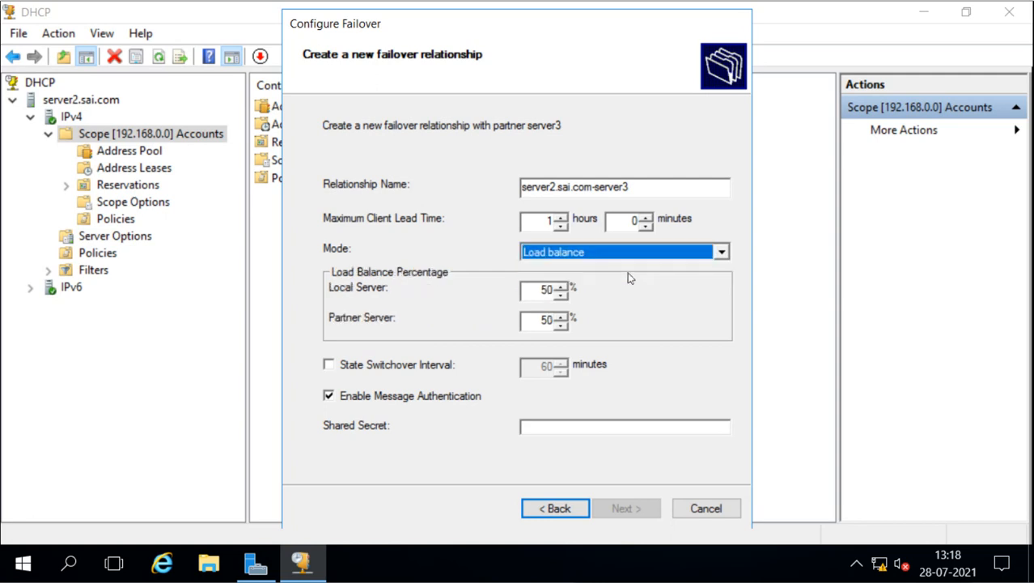
left_click(720, 252)
left_click(644, 280)
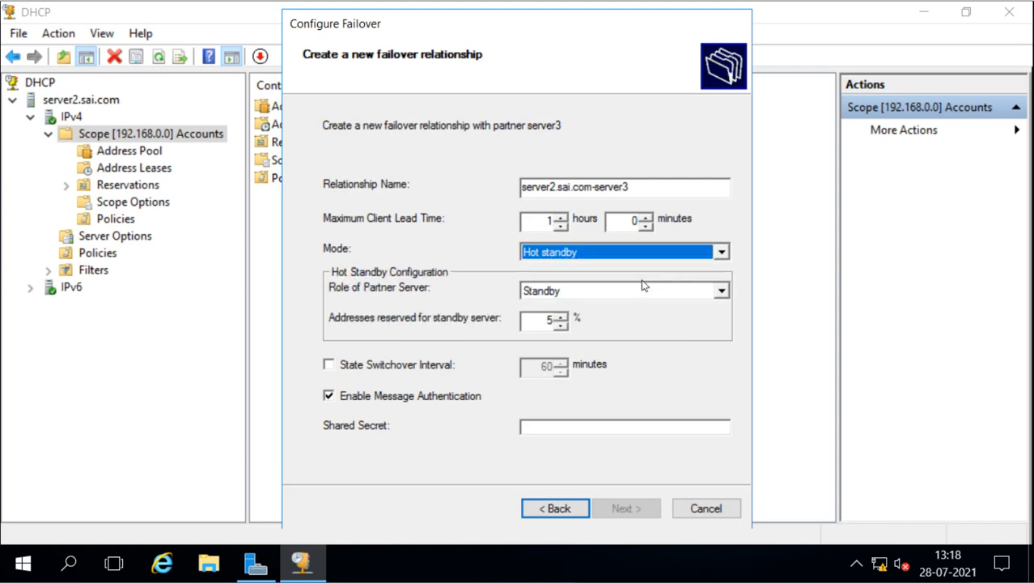
left_click(720, 252)
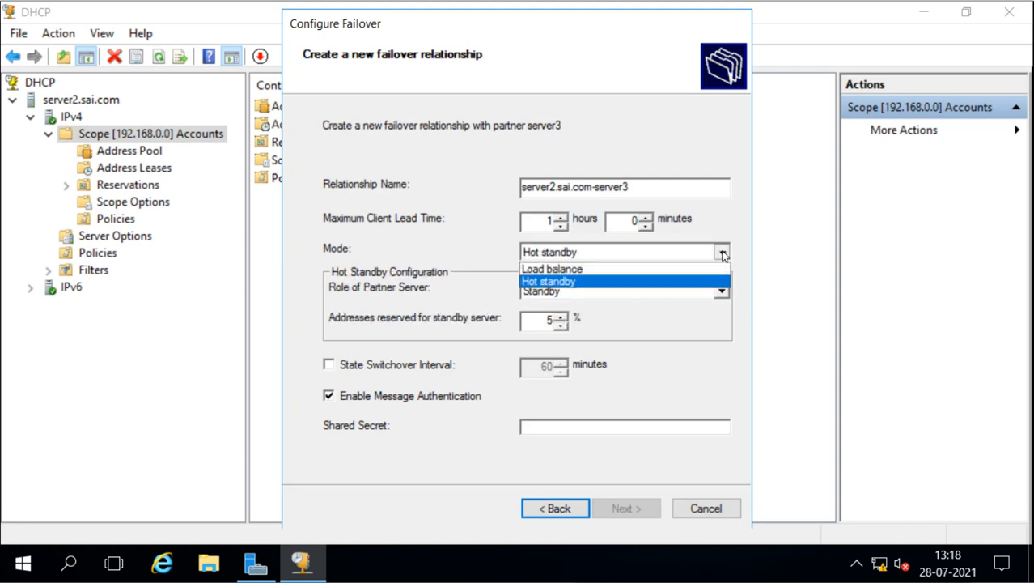
left_click(670, 264)
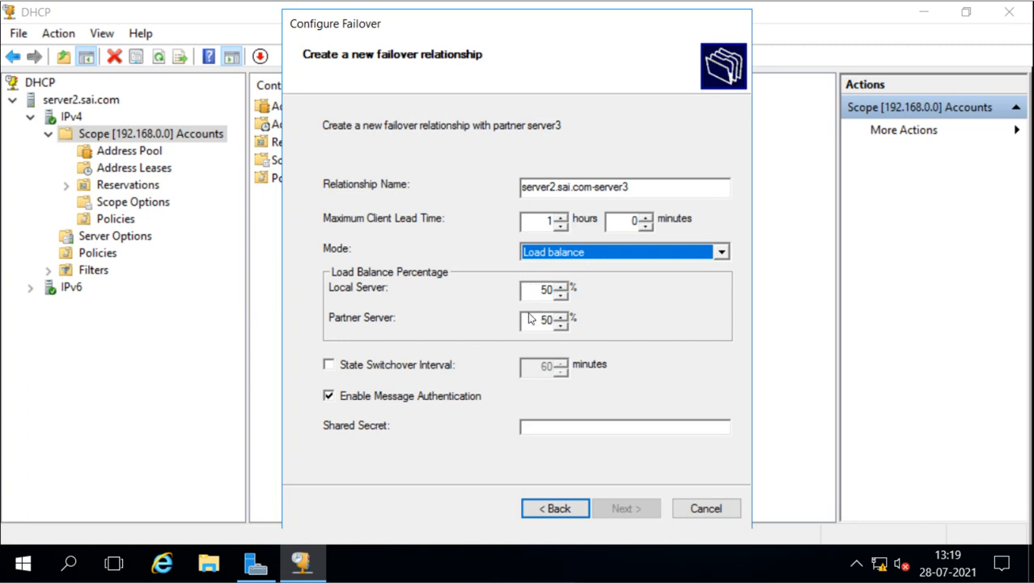
Set the failover mode to Hot standby with Standby as the role of the partner server.
left_click(721, 252)
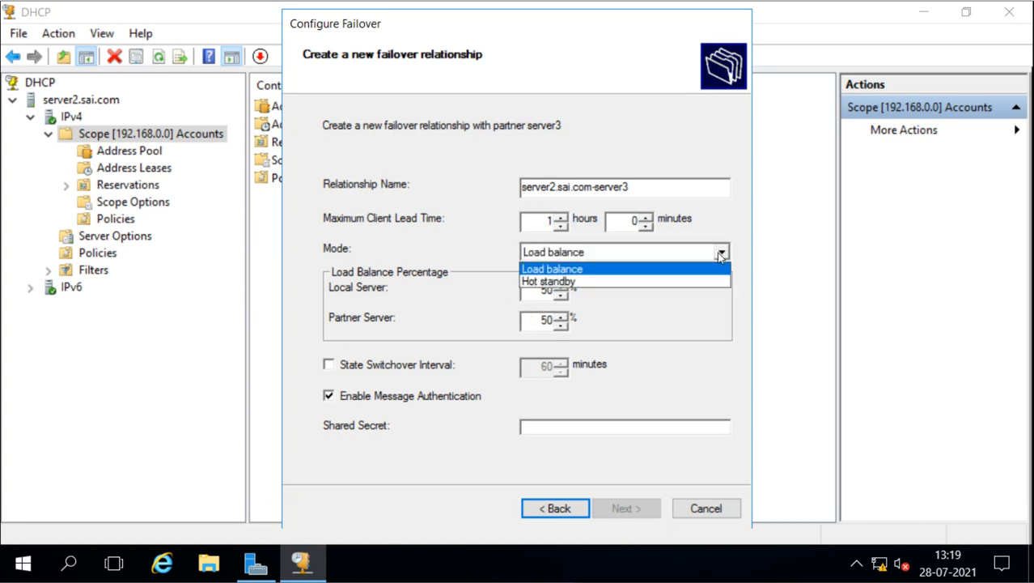
left_click(624, 282)
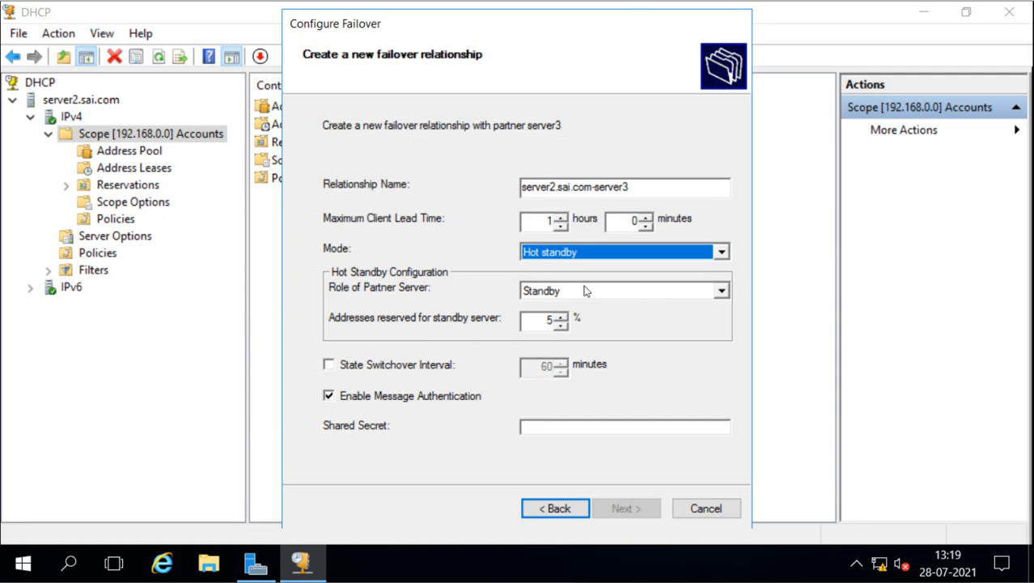
left_click(721, 292)
left_click(682, 309)
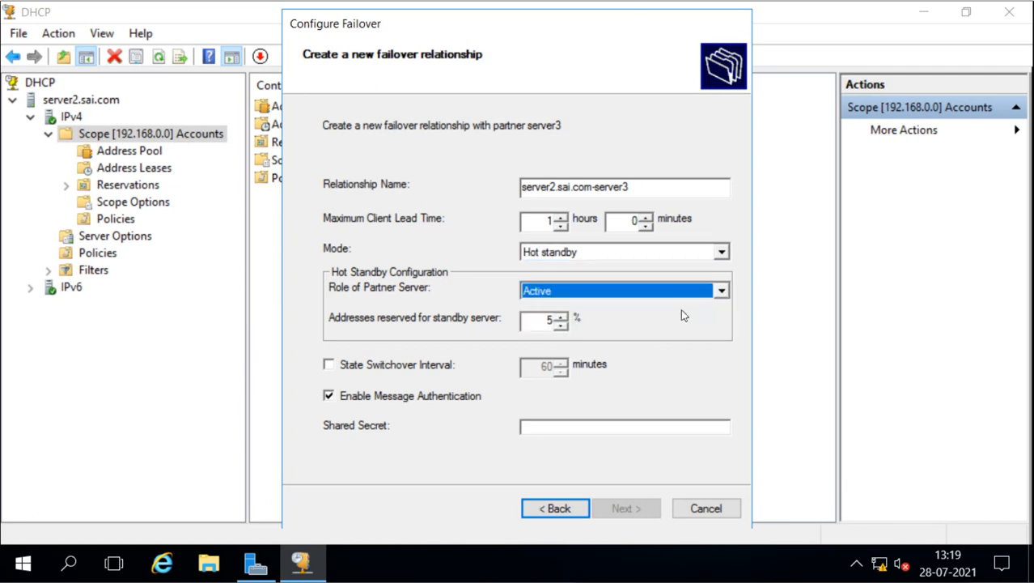
left_click(723, 291)
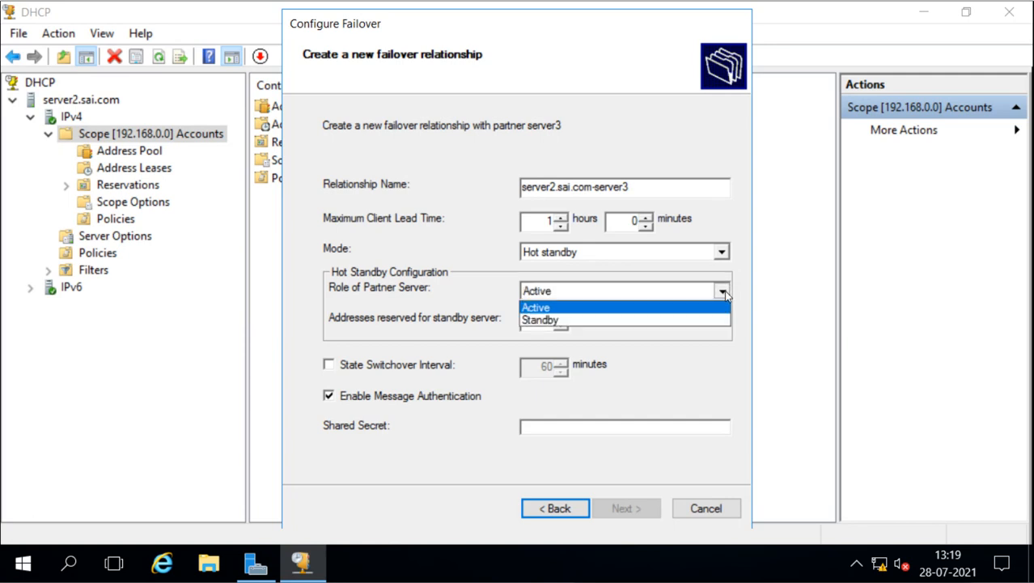
left_click(668, 321)
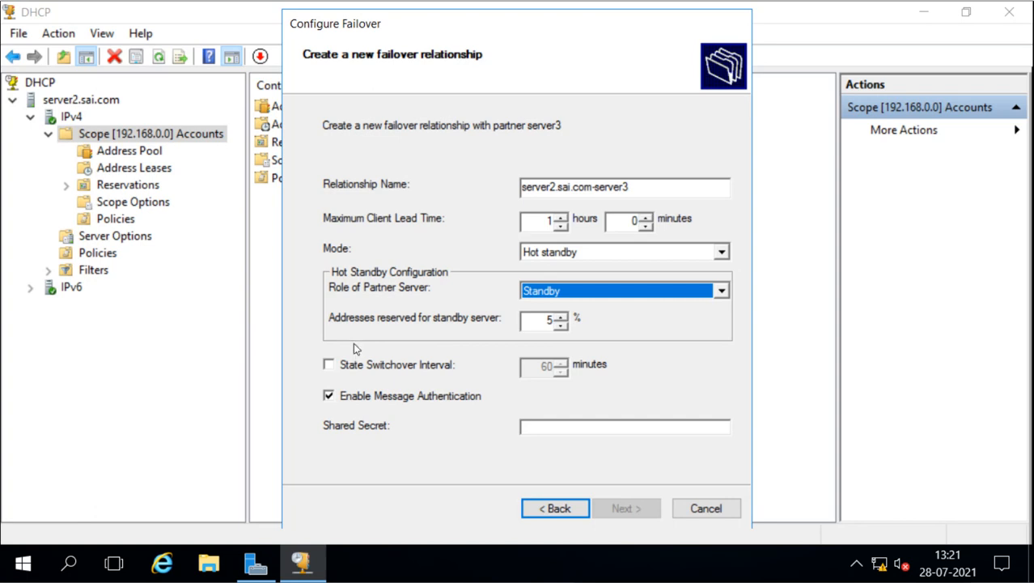
left_click(720, 252)
left_click(683, 268)
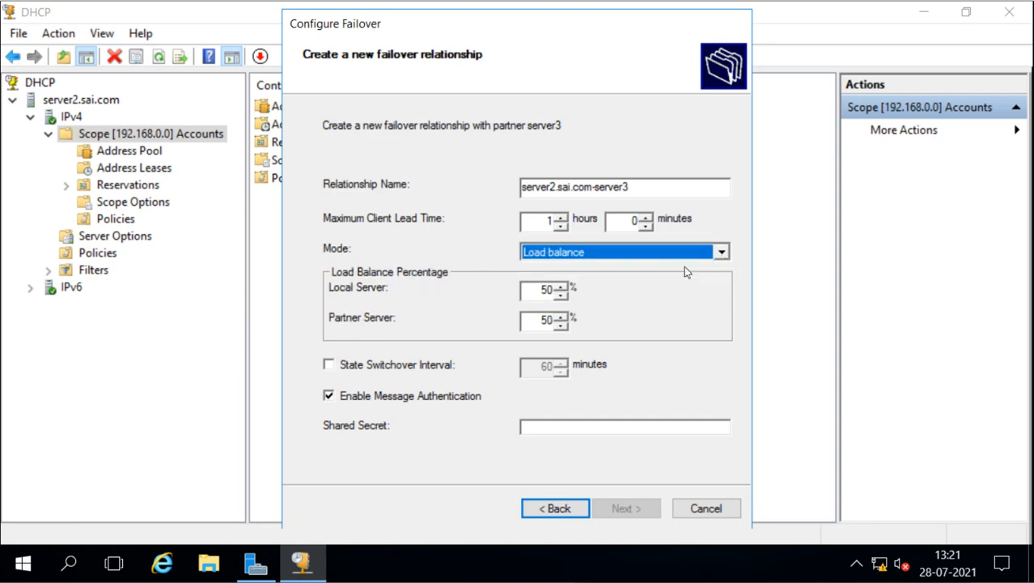
left_click(721, 252)
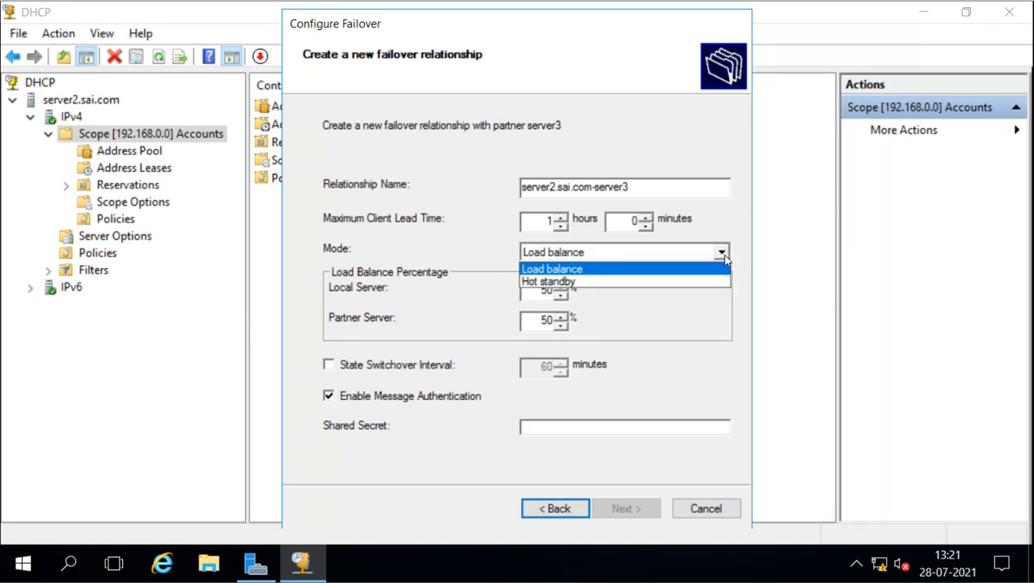
left_click(700, 281)
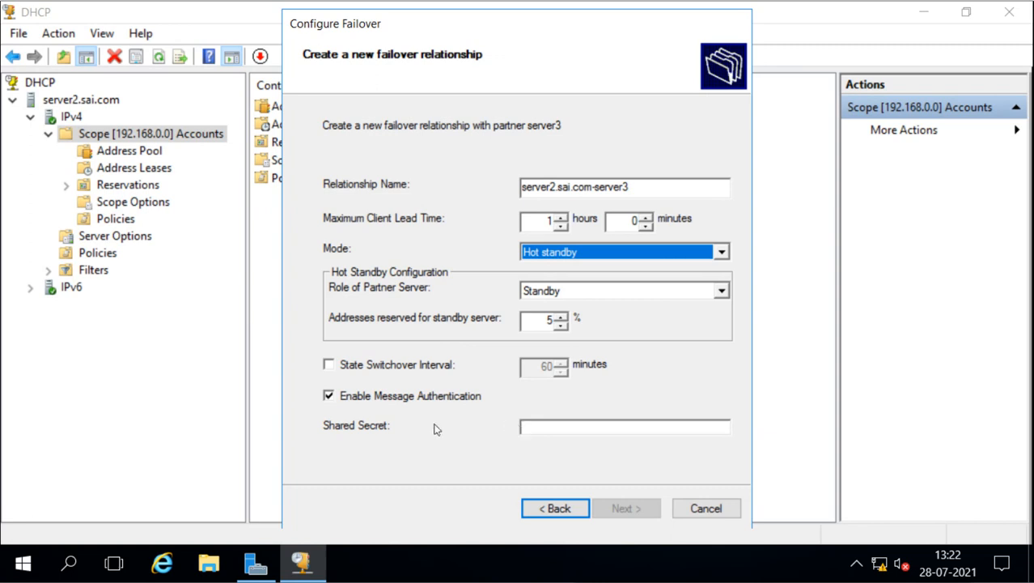
Enter the shared secret for message authentication and complete the failover configuration.
left_click(557, 425)
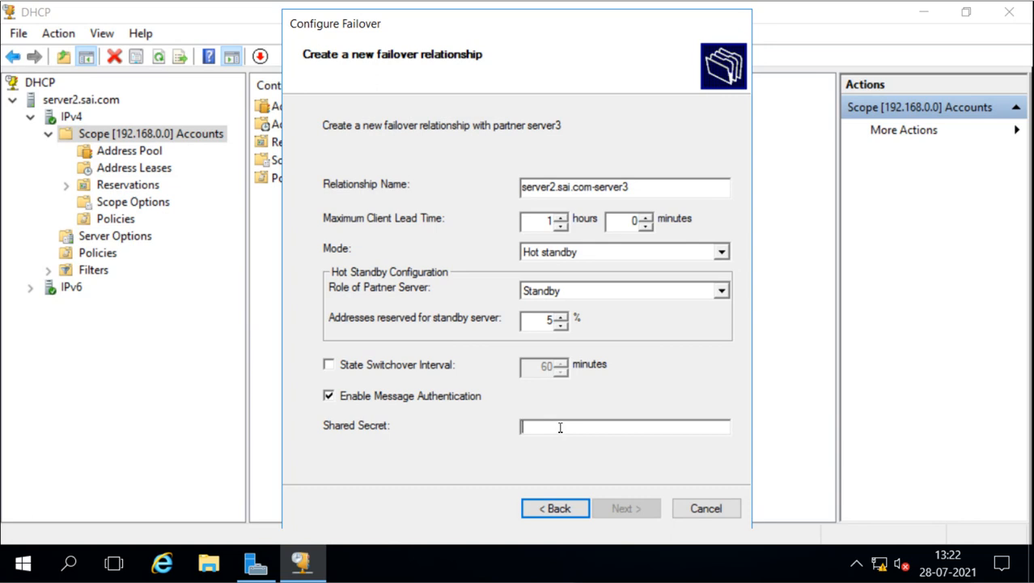
type("****")
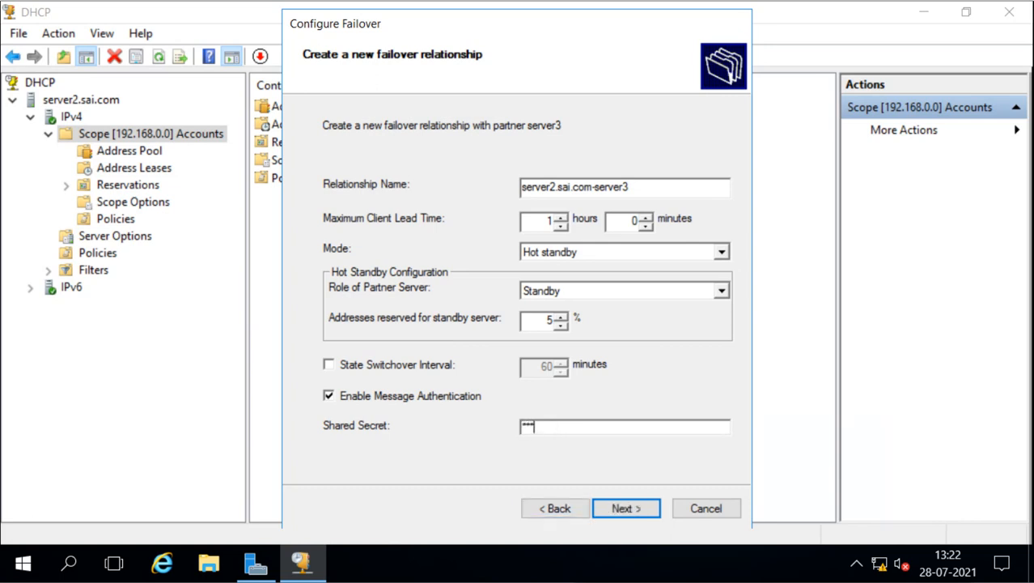
type("***")
left_click(620, 507)
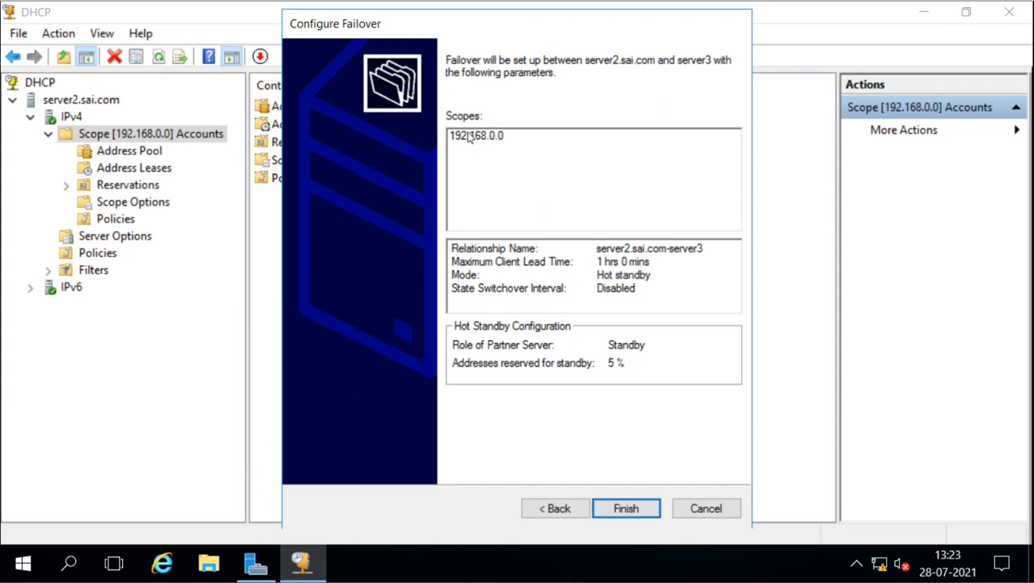
left_click(624, 507)
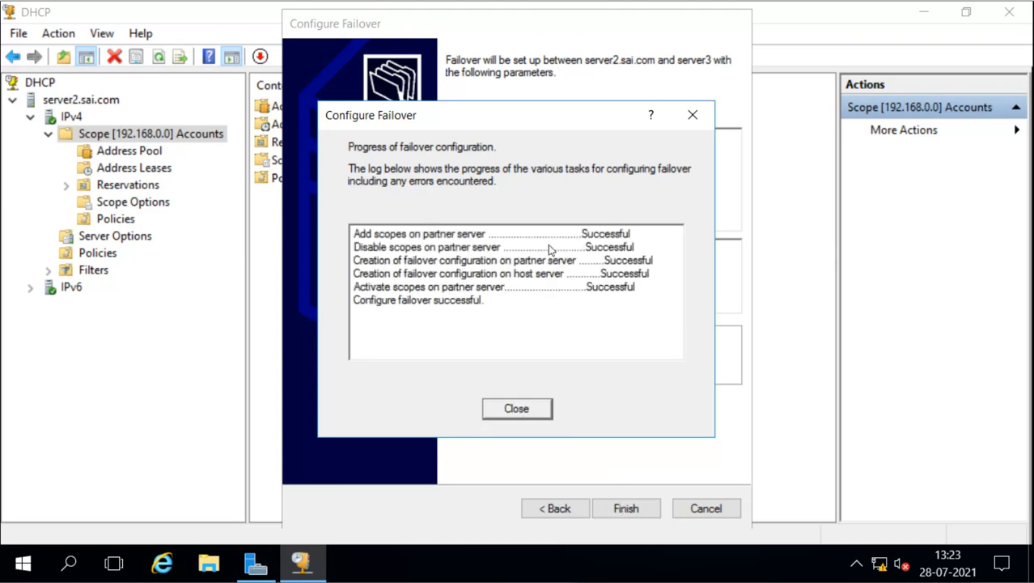
left_click(518, 409)
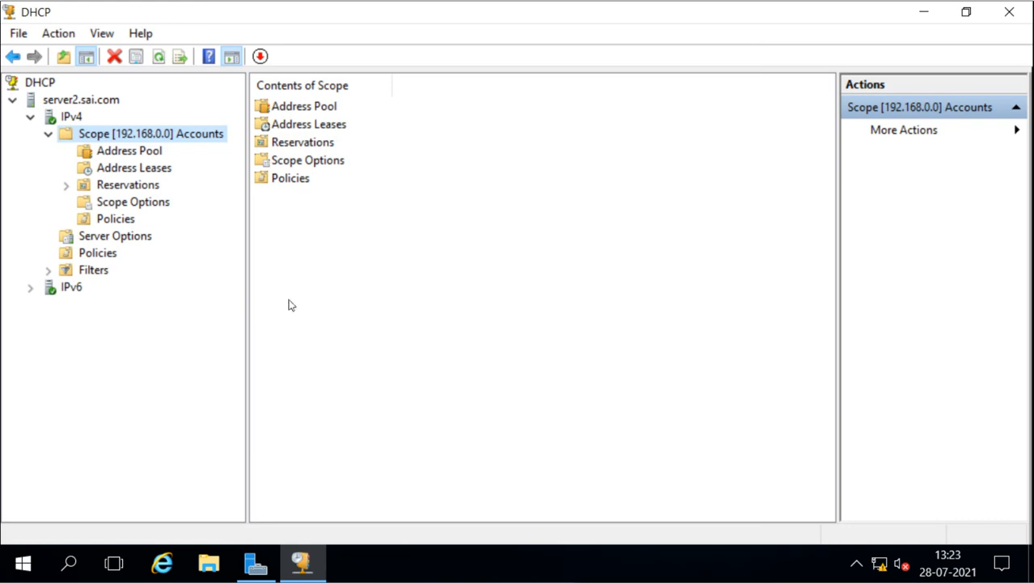
Refresh the Accounts scope's address pool on server2.sai.com and examine its distribution range.
left_click(113, 154)
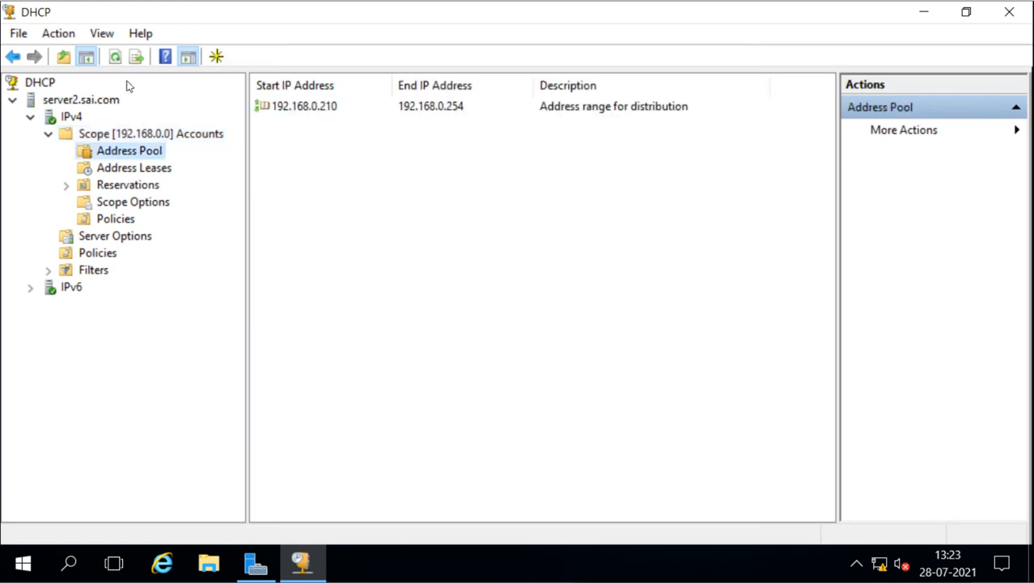
left_click(116, 58)
left_click(116, 58)
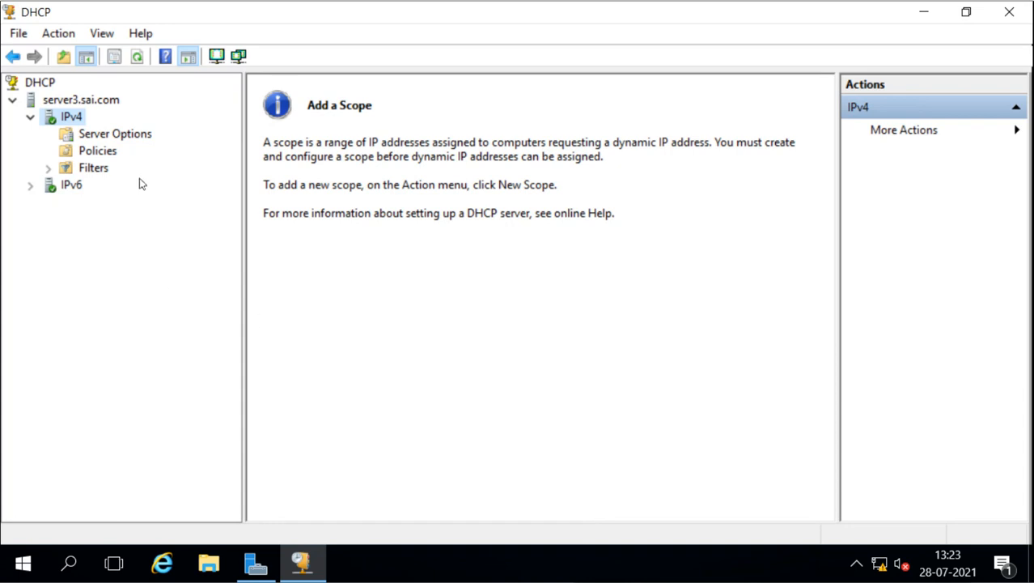
Refresh the IPv4 node on server3.sai.com and expand the Accounts scope to examine its contents.
left_click(138, 57)
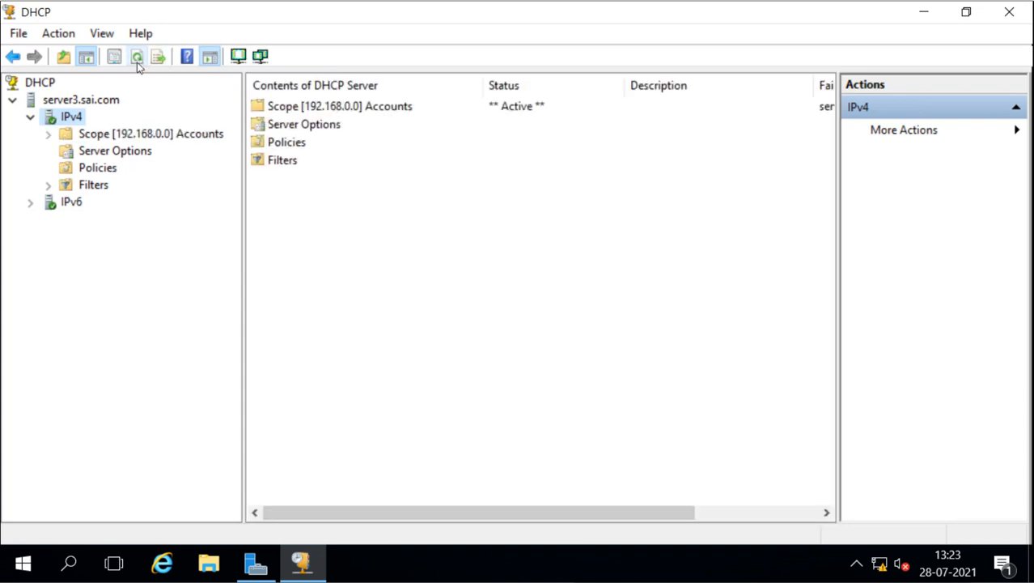
double_click(86, 136)
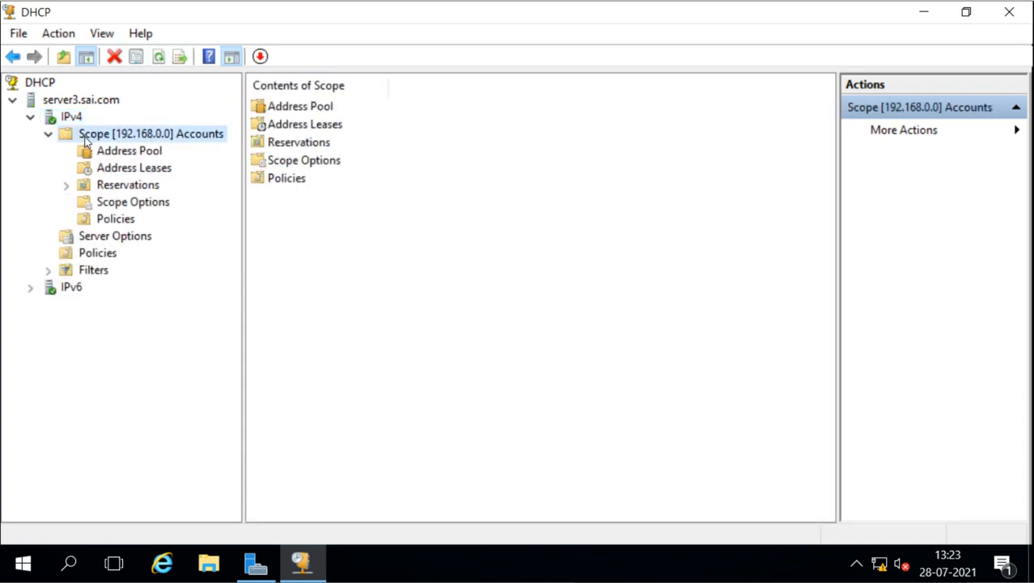
left_click(56, 119)
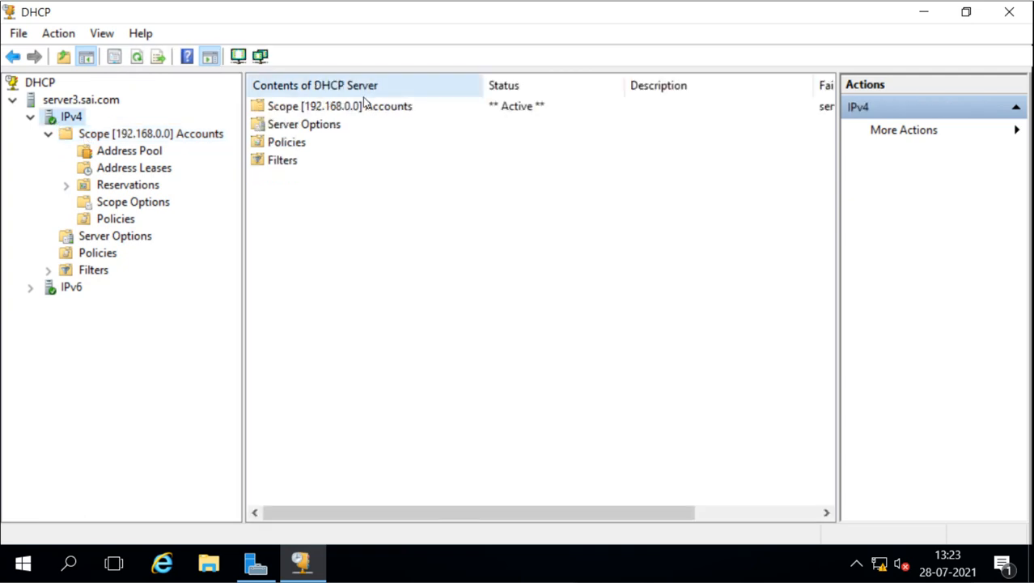
left_click(338, 112)
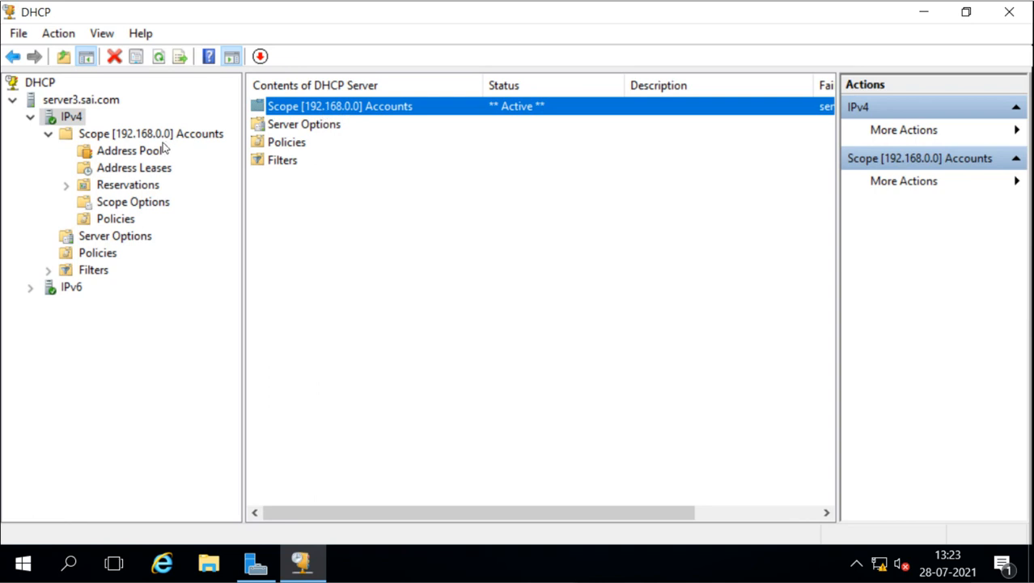
left_click(103, 136)
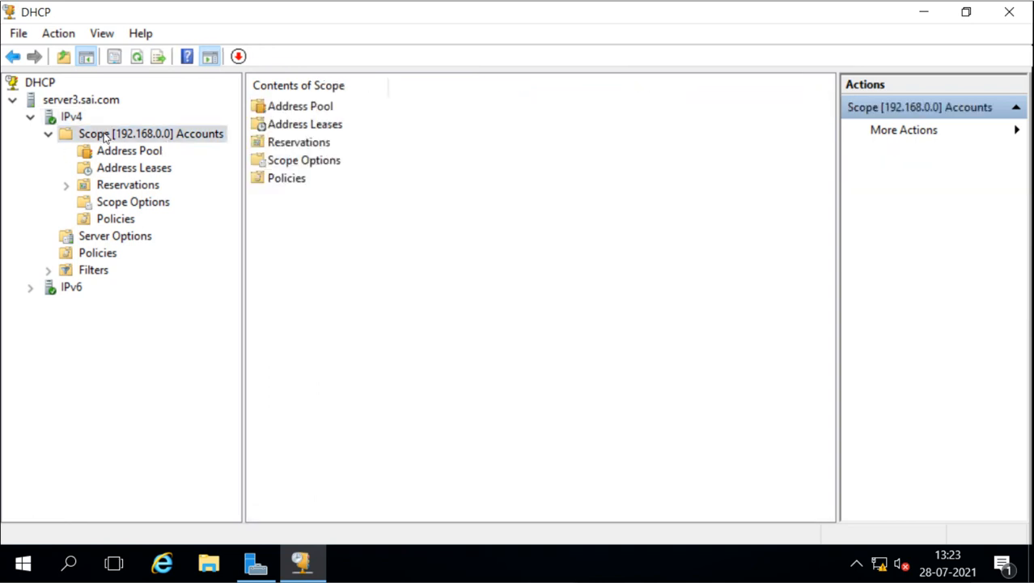
Review the failover properties of the Accounts scope on server3.sai.com, and show its address pool.
right_click(104, 138)
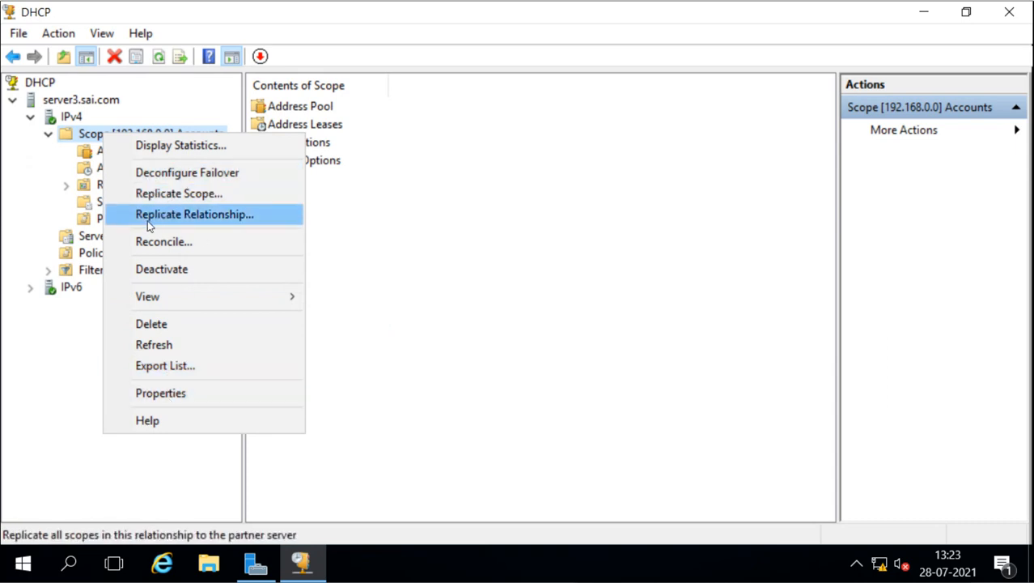
left_click(194, 395)
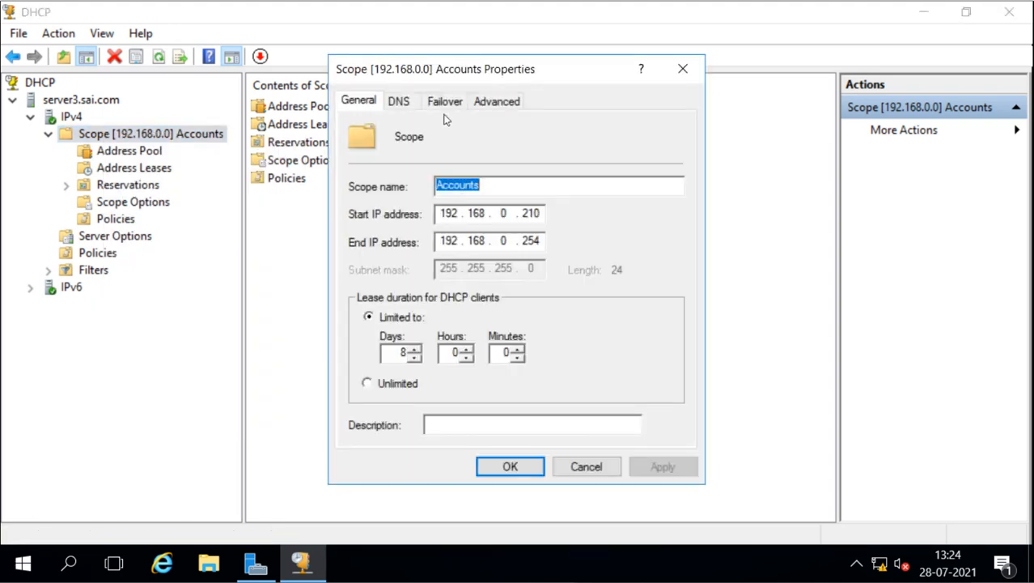
left_click(447, 104)
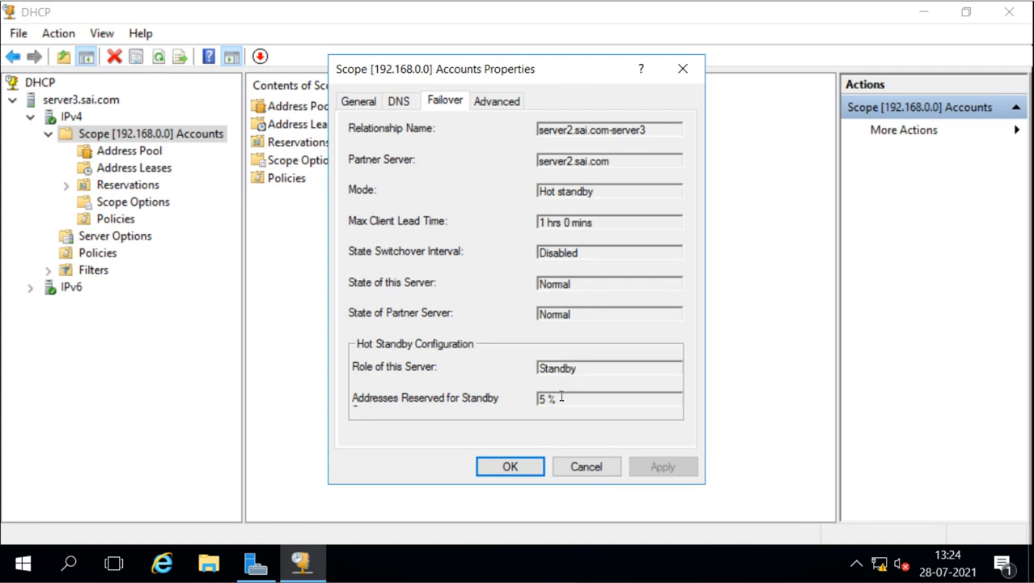
left_click(520, 465)
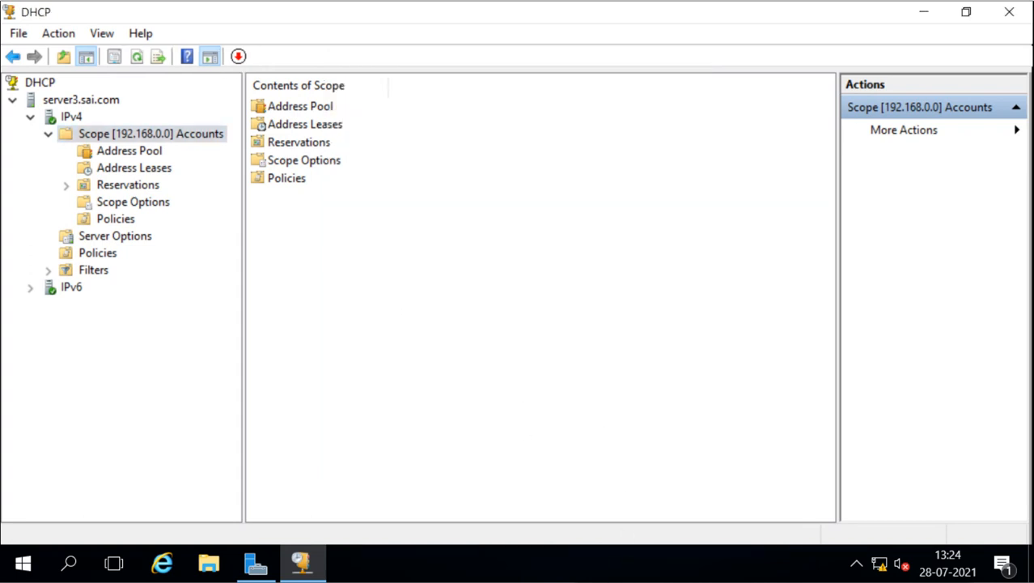
left_click(149, 159)
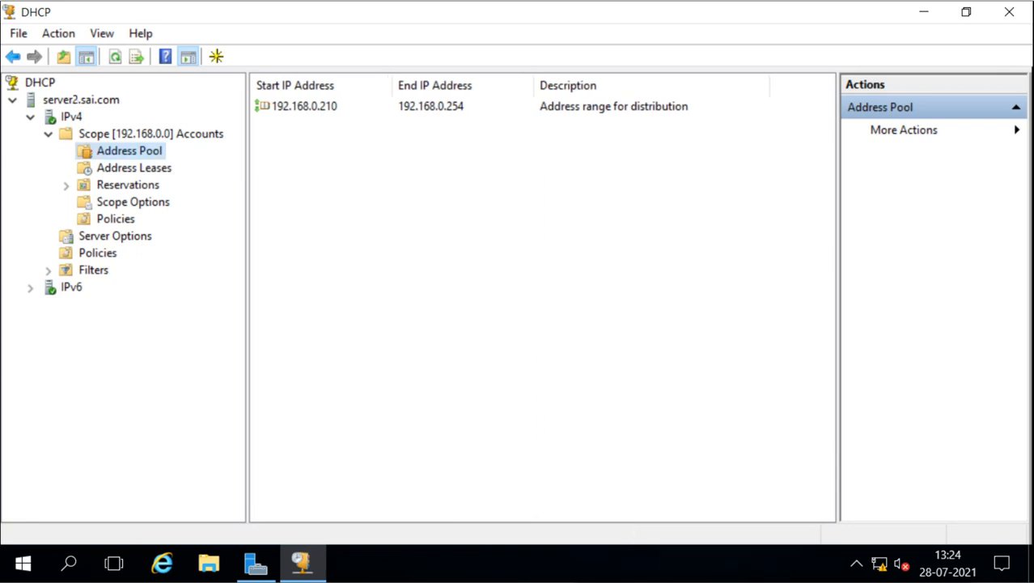
Switch to server2.sai.com and review the failover properties of its Accounts scope.
left_click(105, 134)
right_click(106, 134)
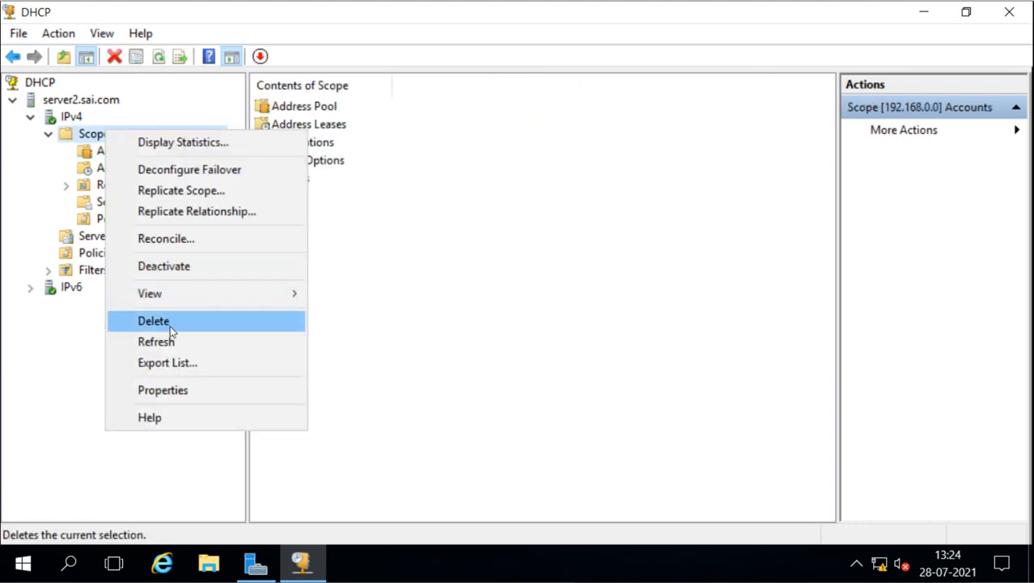
left_click(171, 390)
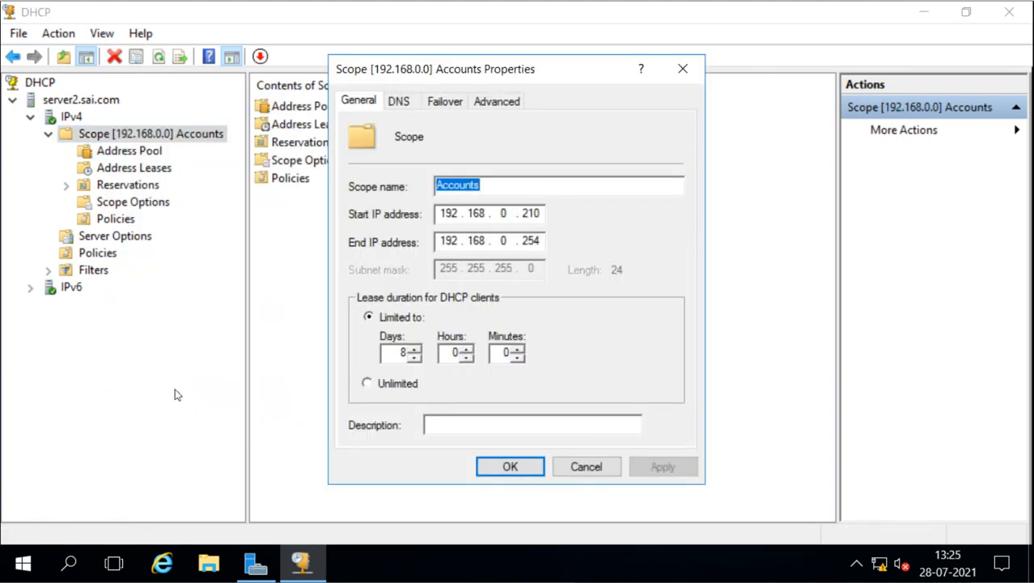
left_click(444, 100)
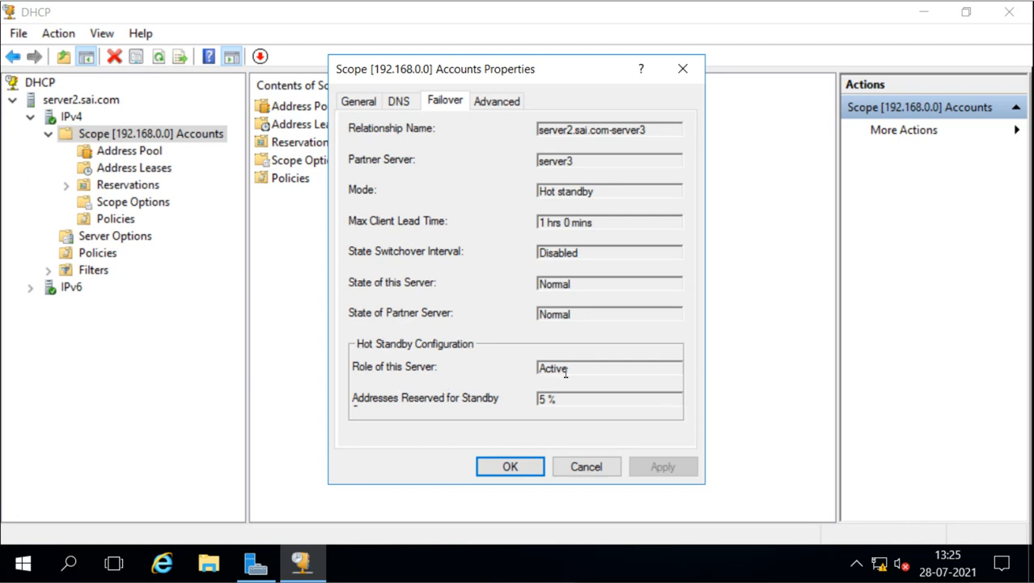
left_click(587, 467)
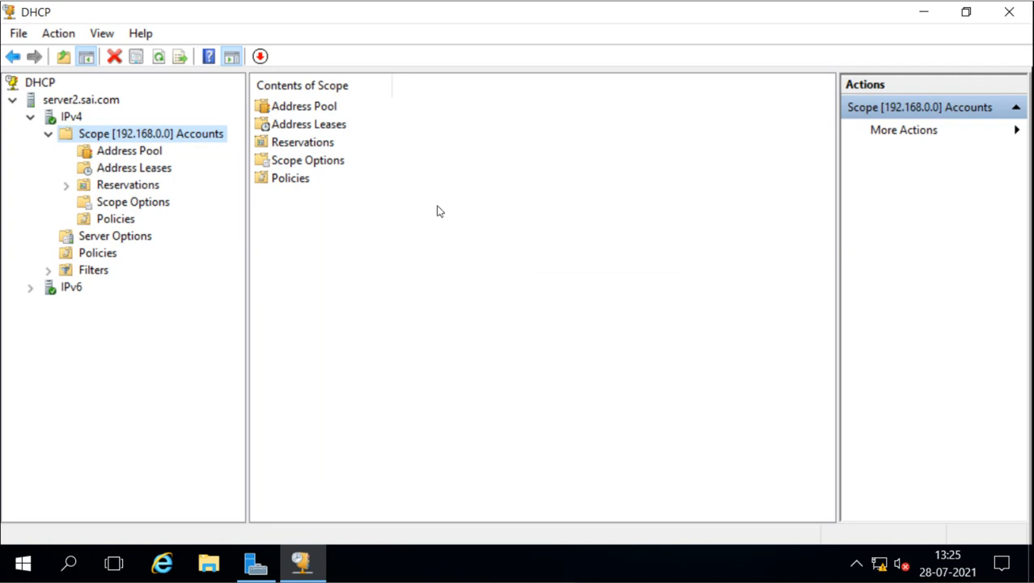
Replicate the Accounts scope configuration from server2.sai.com to its failover partner server.
right_click(126, 139)
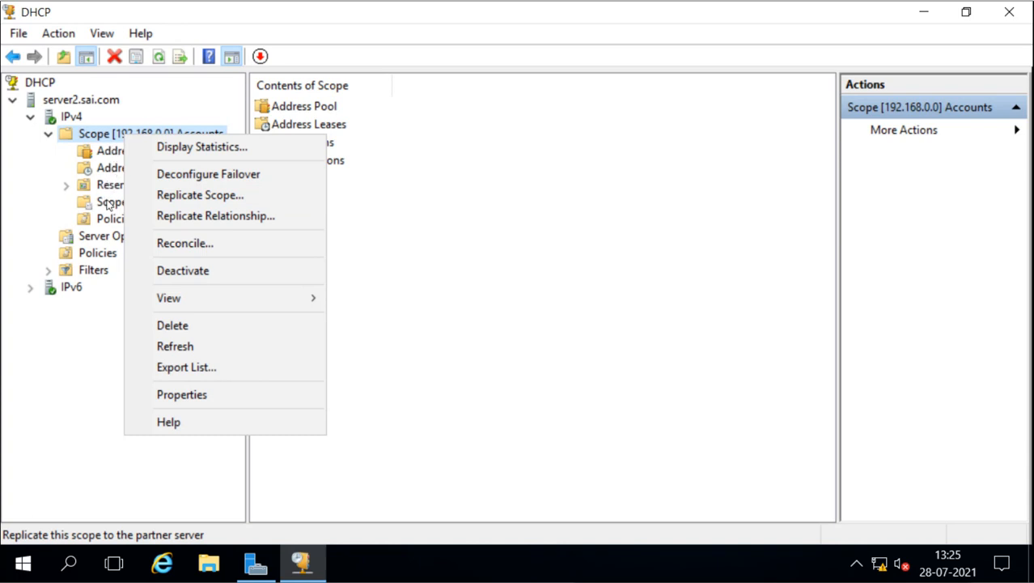
left_click(200, 198)
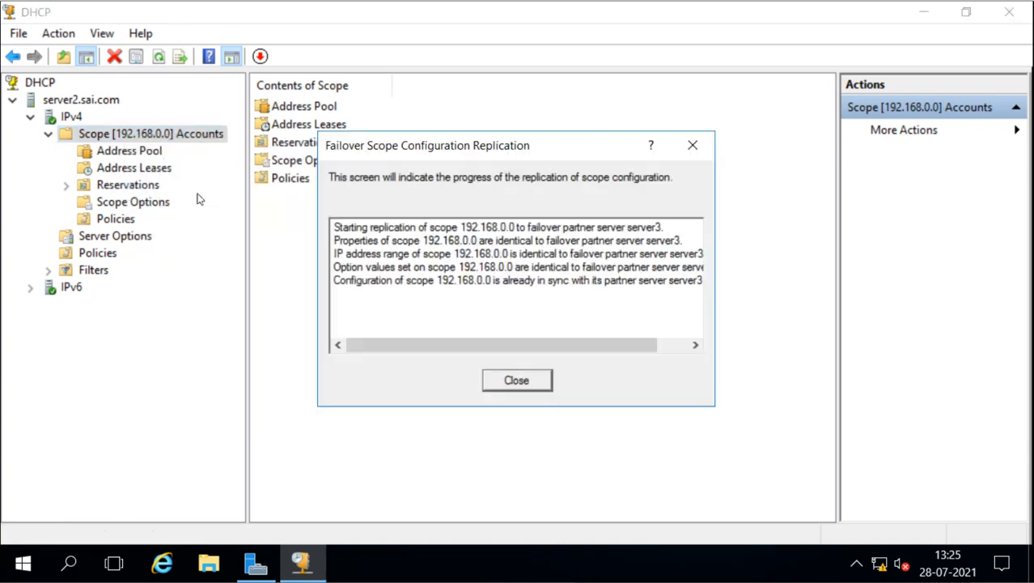
left_click(515, 381)
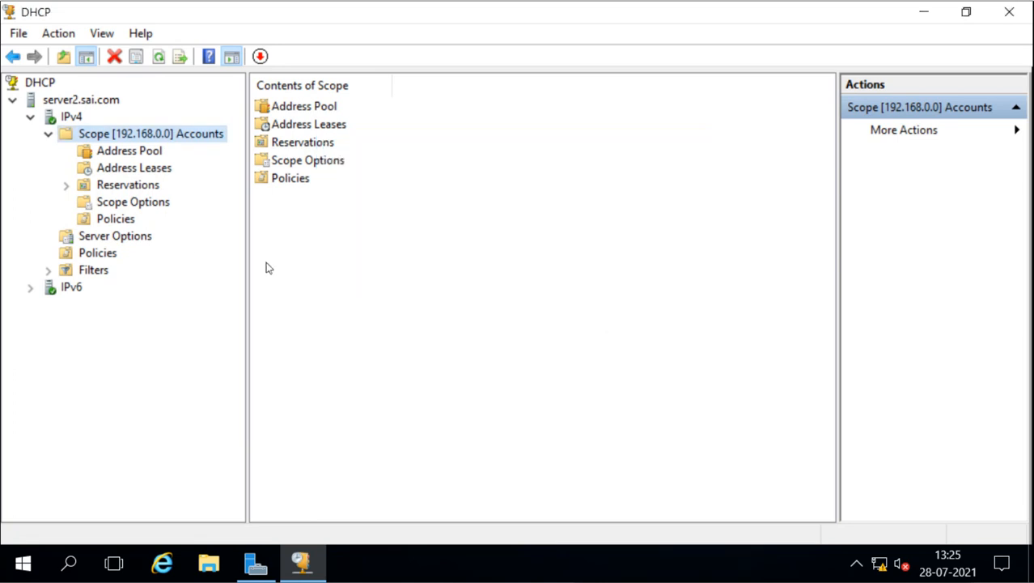
Replicate the whole failover relationship server2.sai.com-server3 to the partner server.
right_click(119, 137)
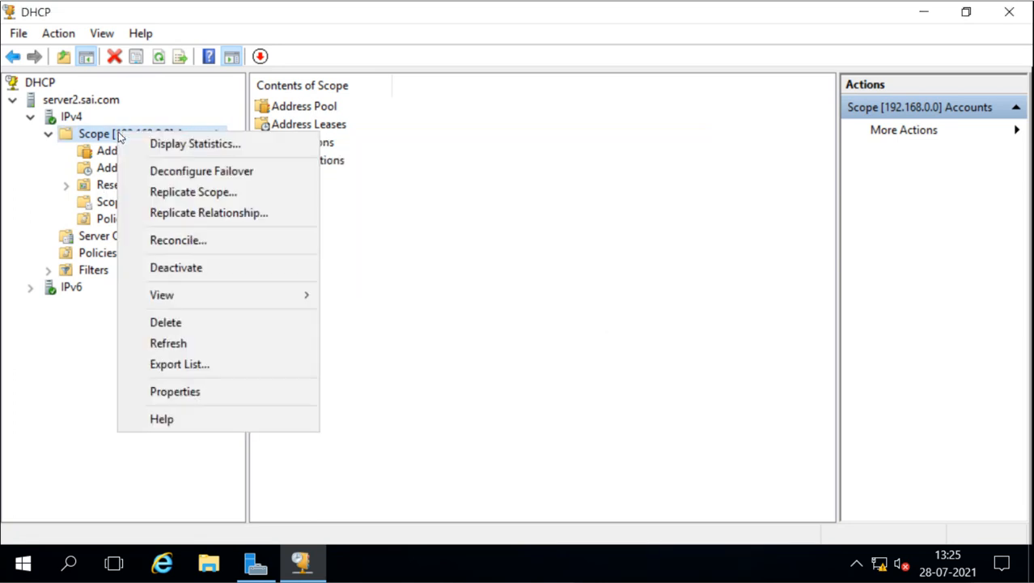
left_click(204, 215)
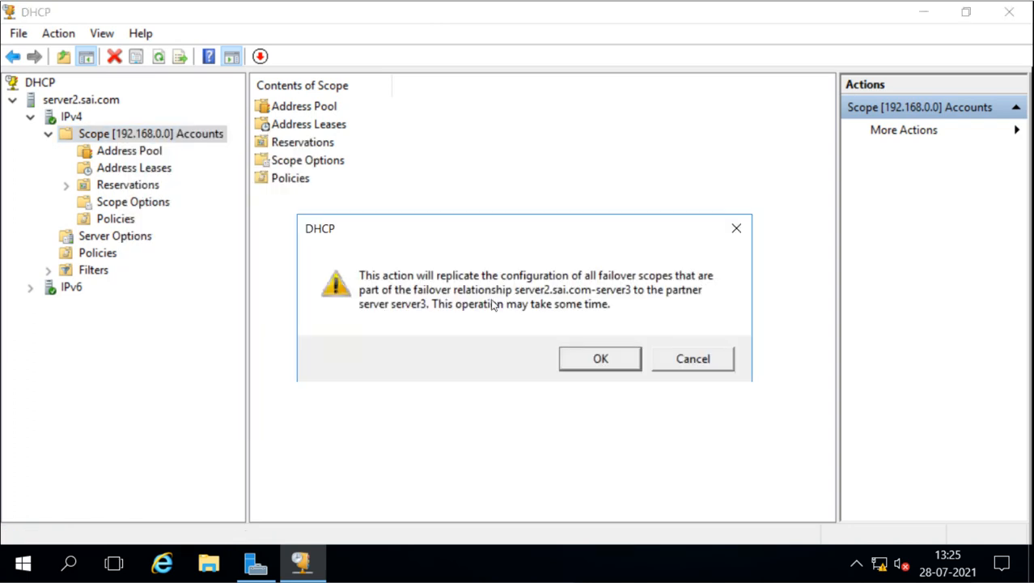
left_click(584, 361)
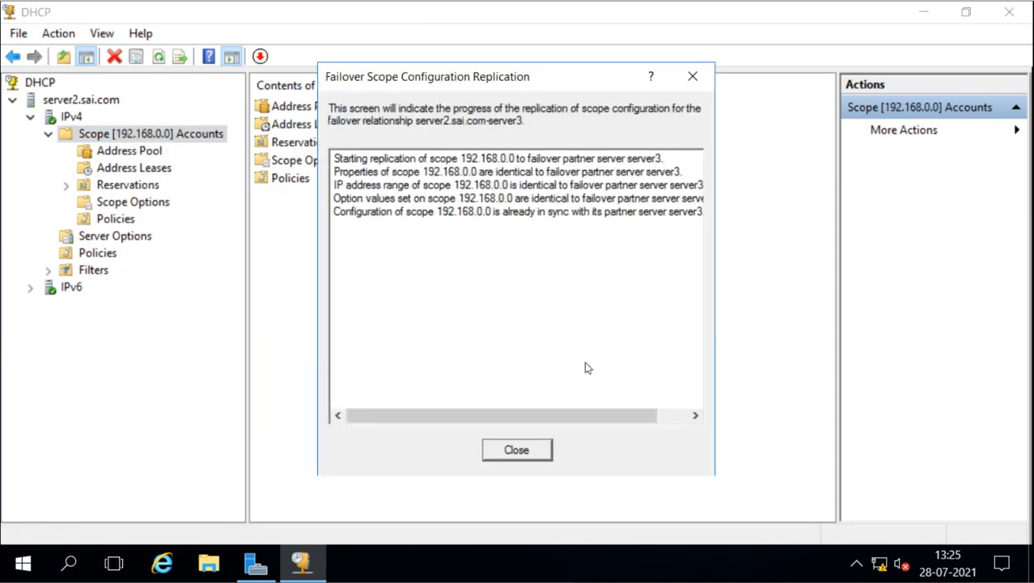
left_click(518, 454)
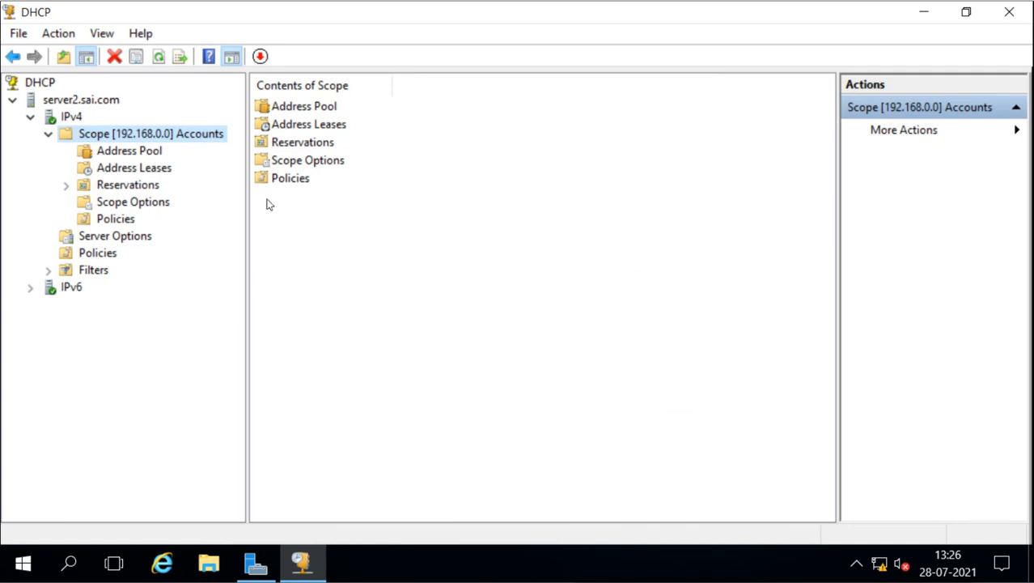
Deconfigure failover for the Accounts scope on server2.sai.com, confirming its removal from the partner server.
right_click(94, 135)
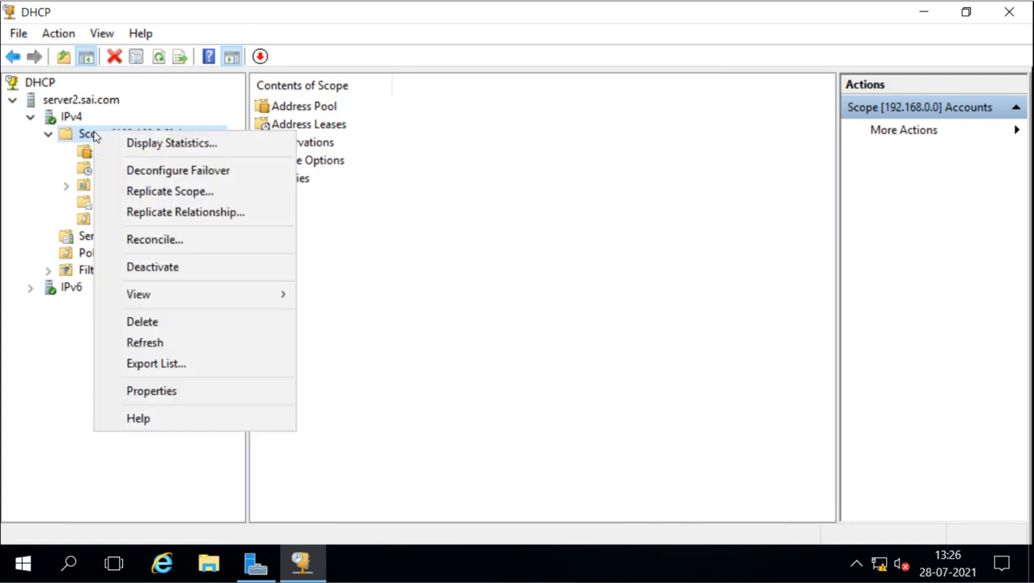
left_click(141, 171)
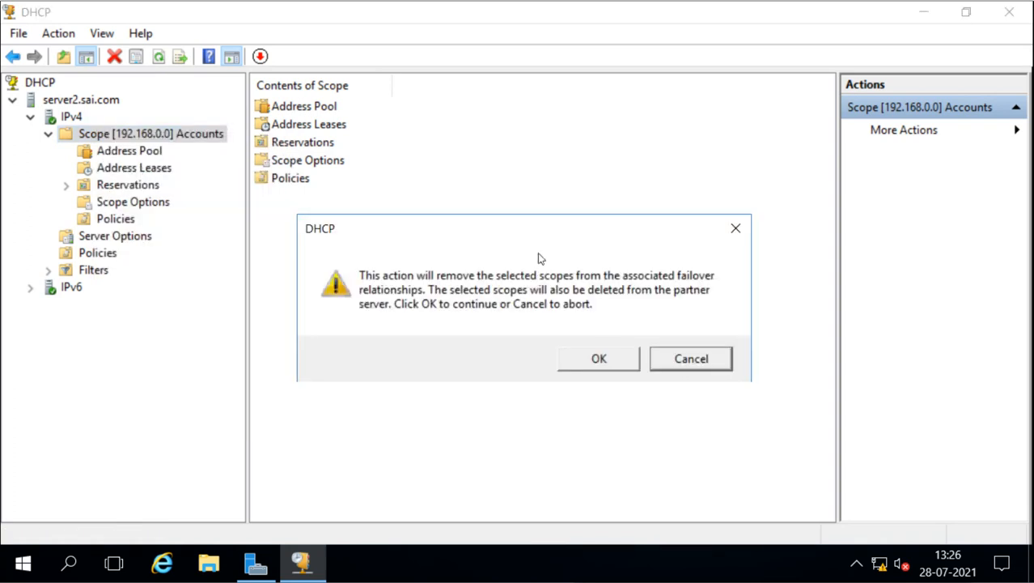
left_click(599, 360)
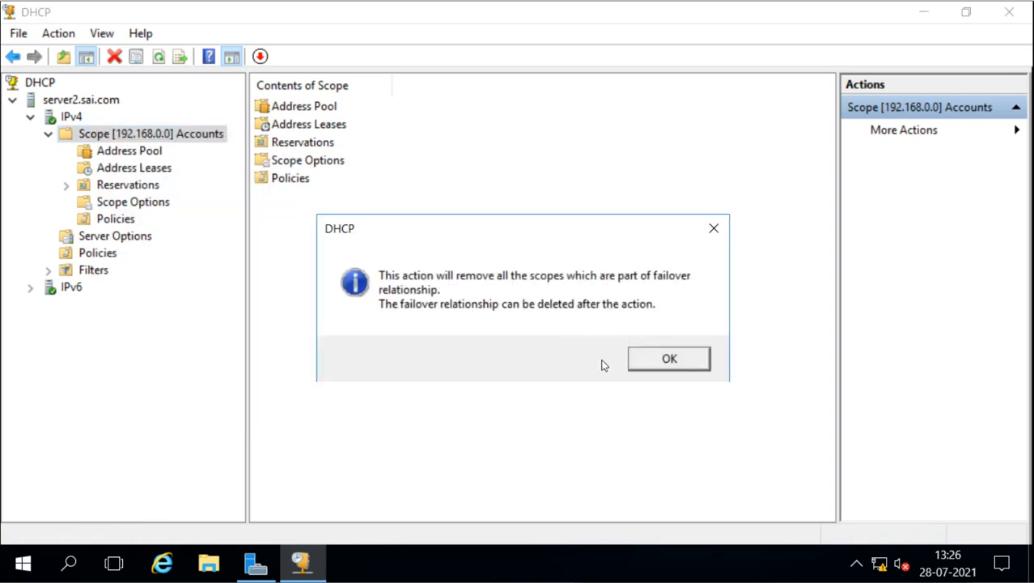
left_click(654, 364)
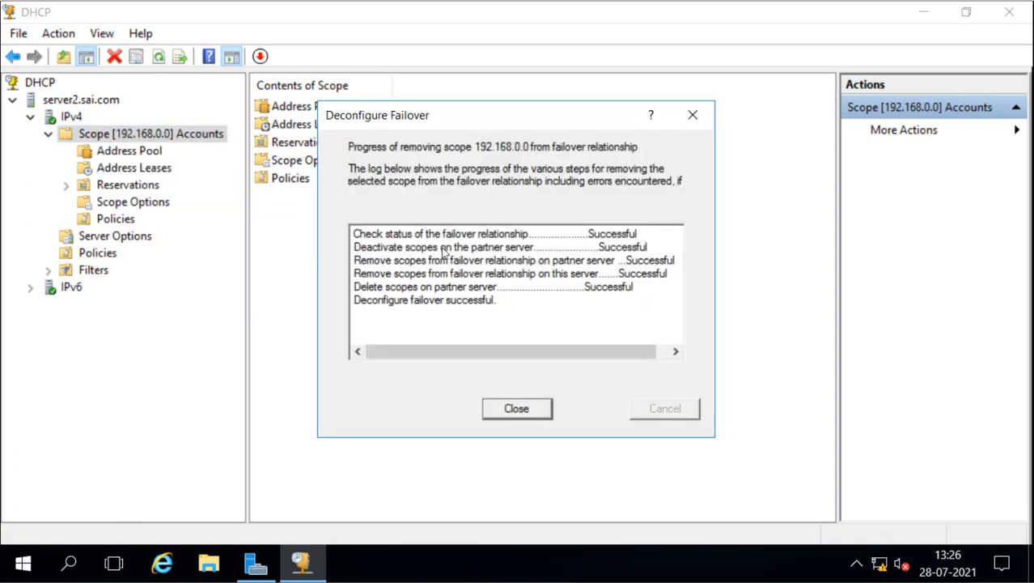
left_click(515, 409)
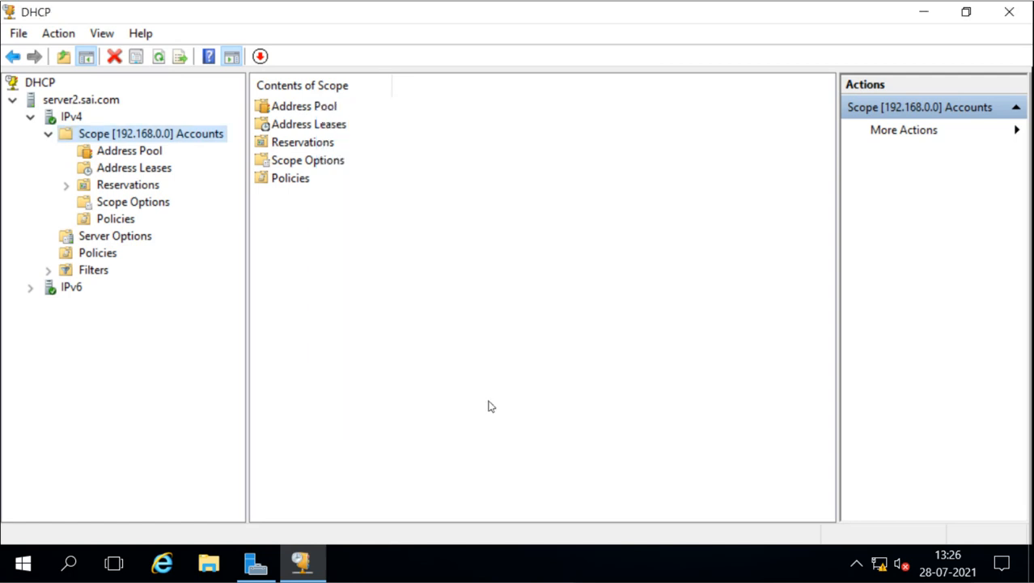
Check the commands available for the Accounts scope on server2.sai.com, and refresh the IPv4 node on server3.sai.com to check its scopes.
right_click(89, 138)
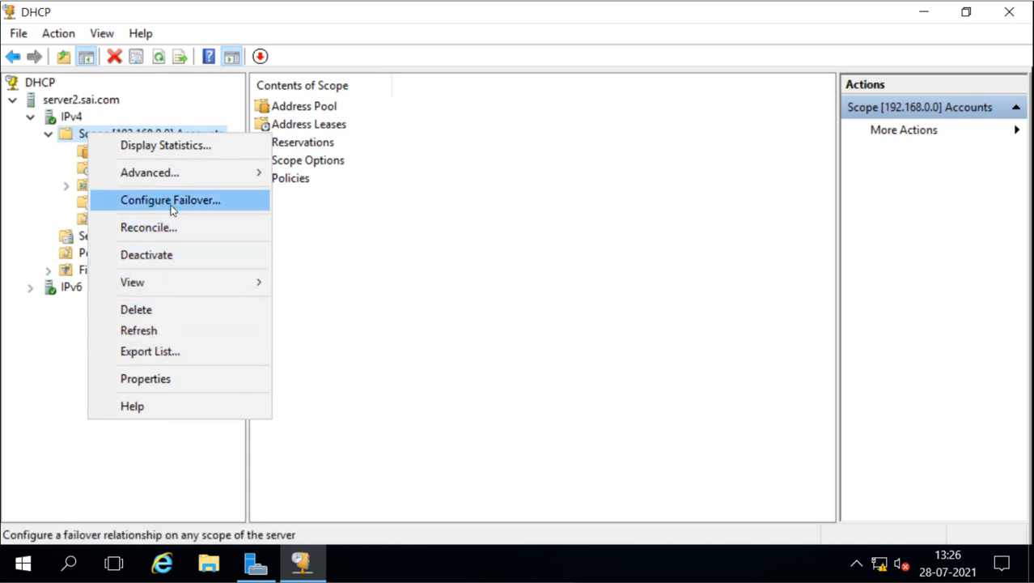
left_click(345, 242)
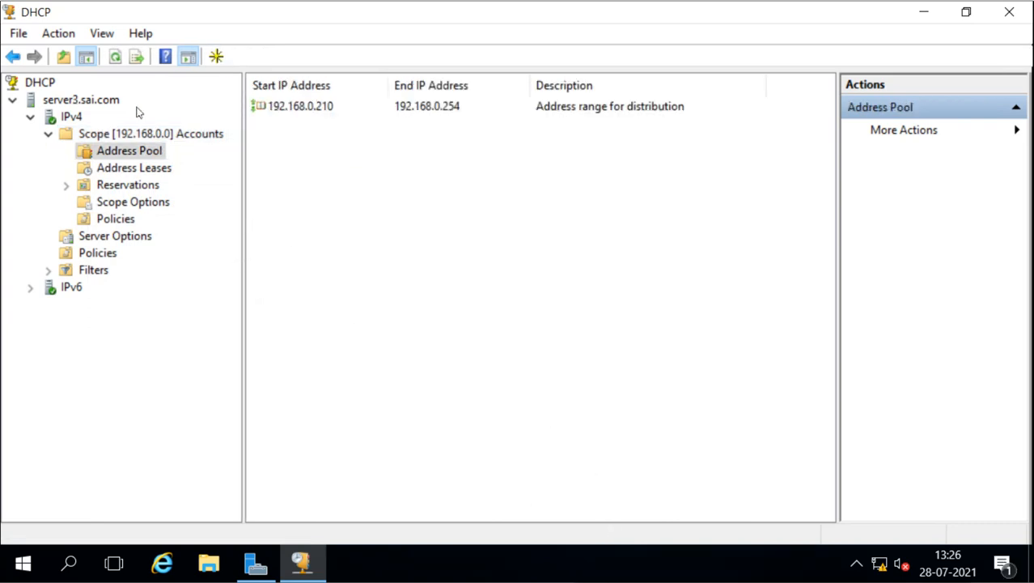
left_click(71, 118)
left_click(136, 57)
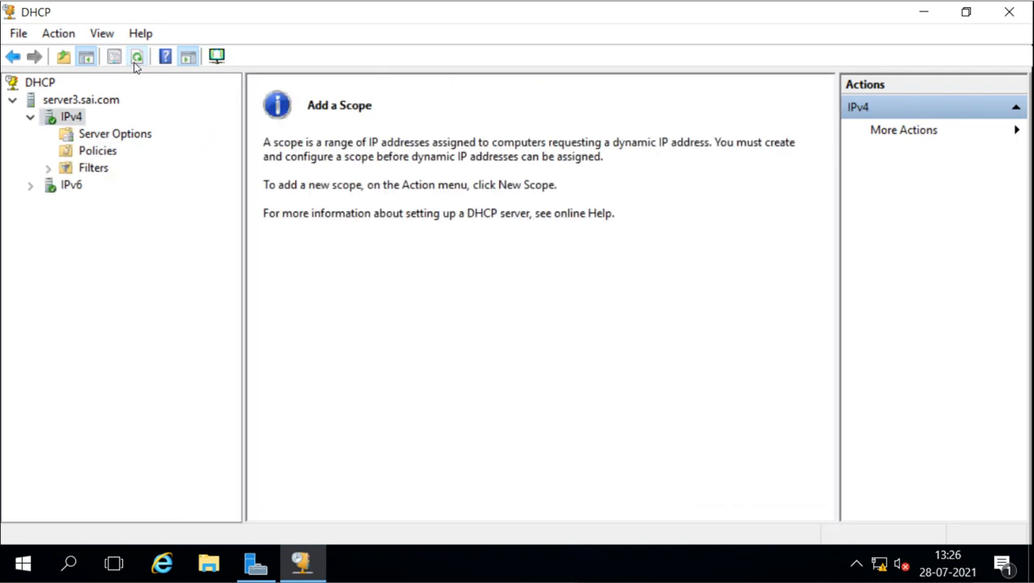
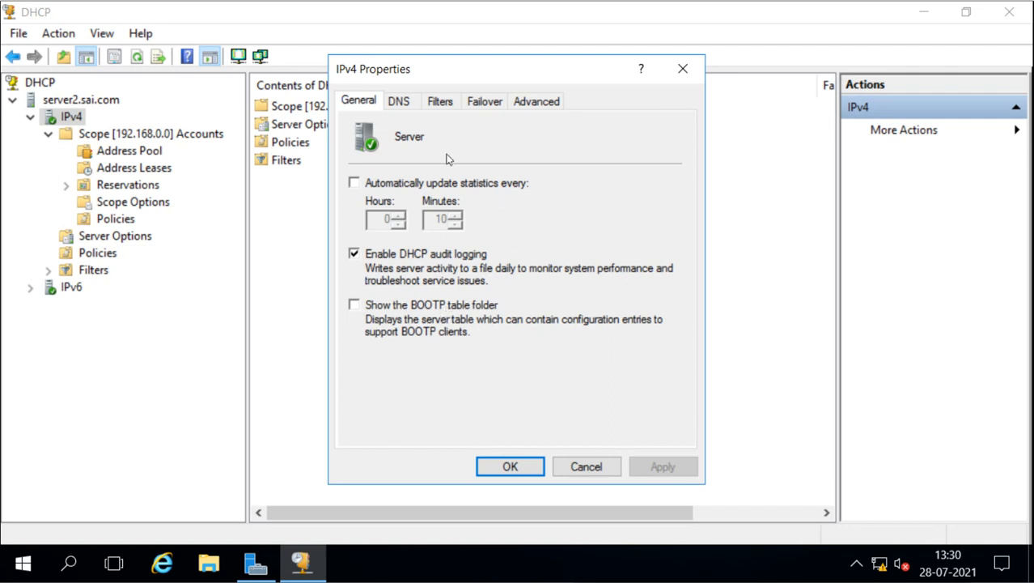
Try enabling Name Protection in the DNS settings of server2.sai.com's IPv4 properties.
left_click(401, 104)
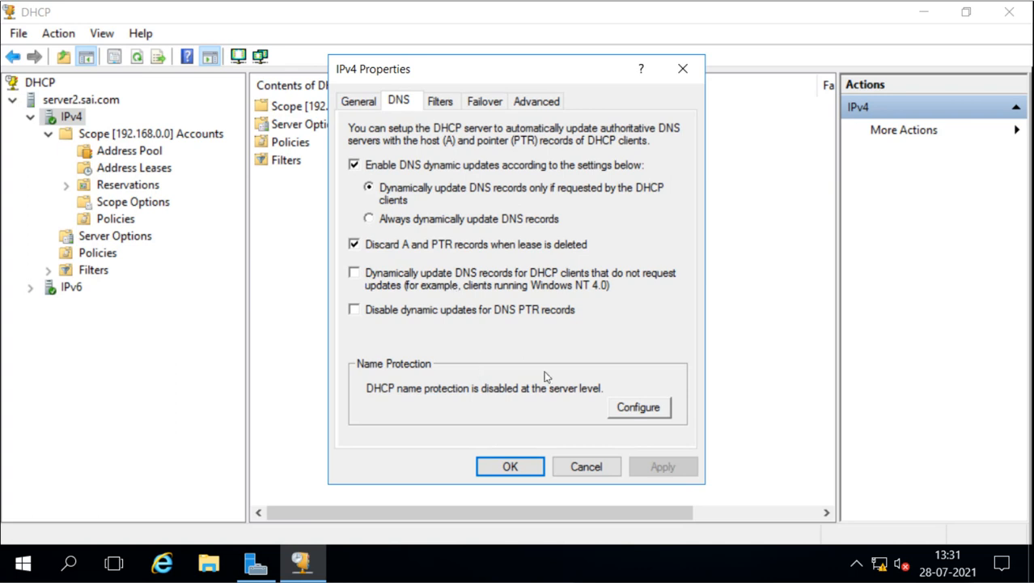
left_click(639, 408)
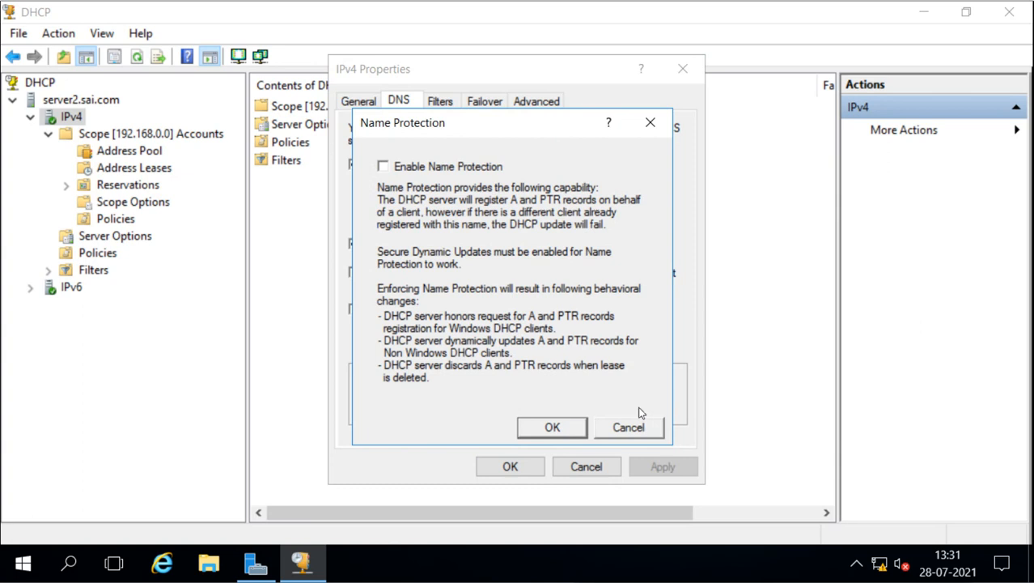
left_click(382, 166)
left_click(553, 428)
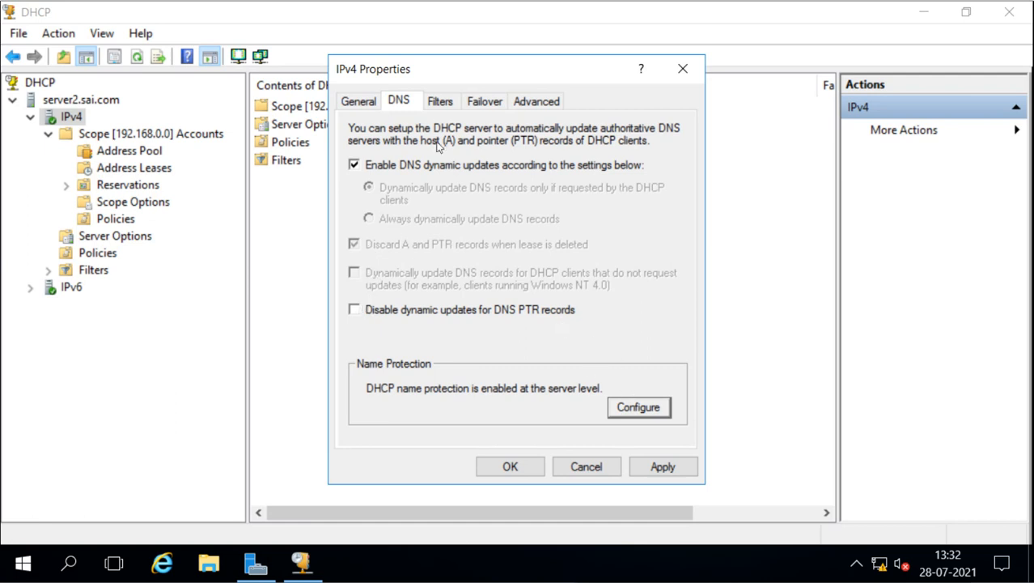
View the MAC filter settings in the IPv4 properties and close the dialog without saving.
left_click(441, 103)
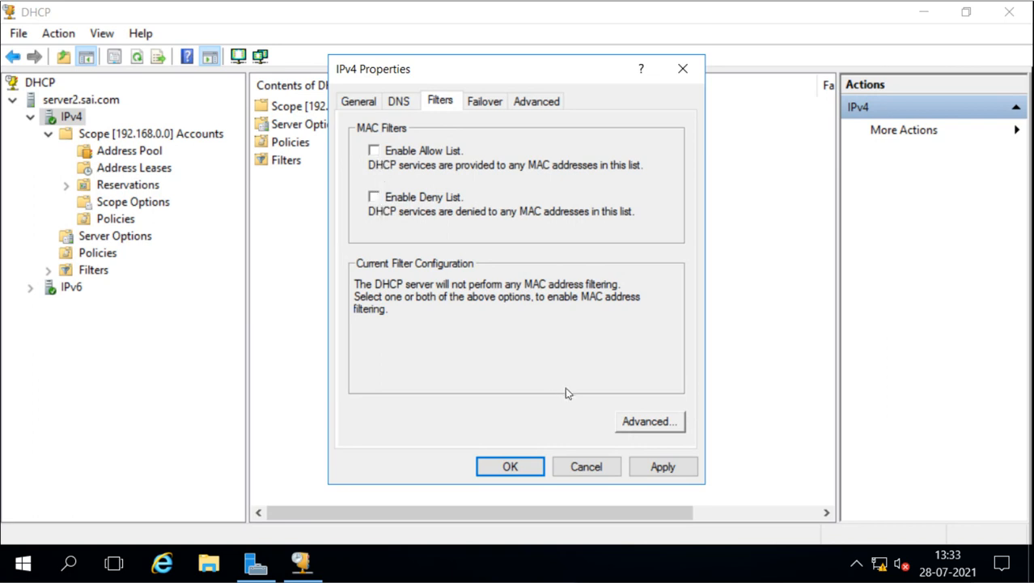
left_click(586, 466)
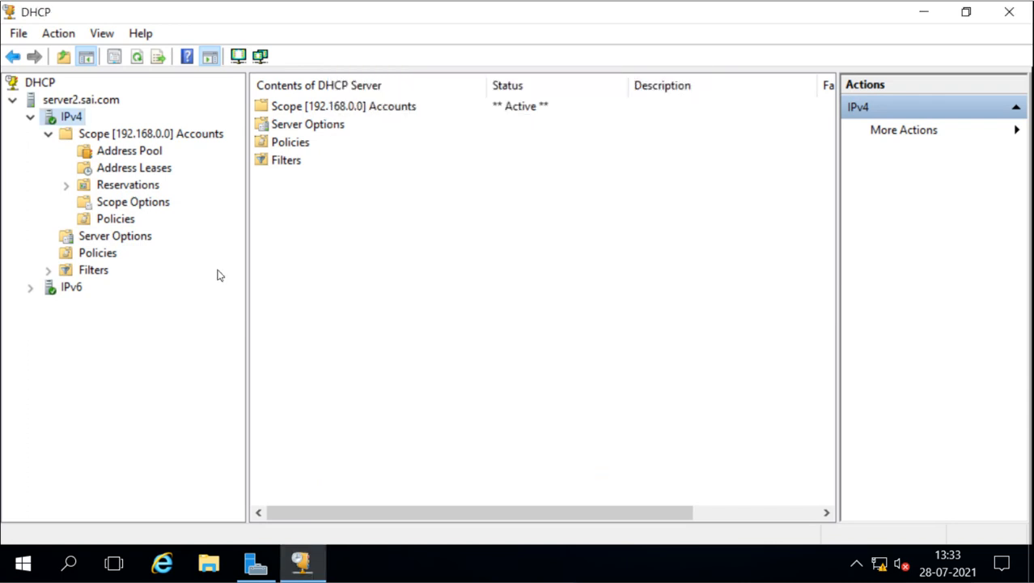
Examine the Accounts scope's policies and the Allow and Deny filters under the IPv4 node.
left_click(102, 221)
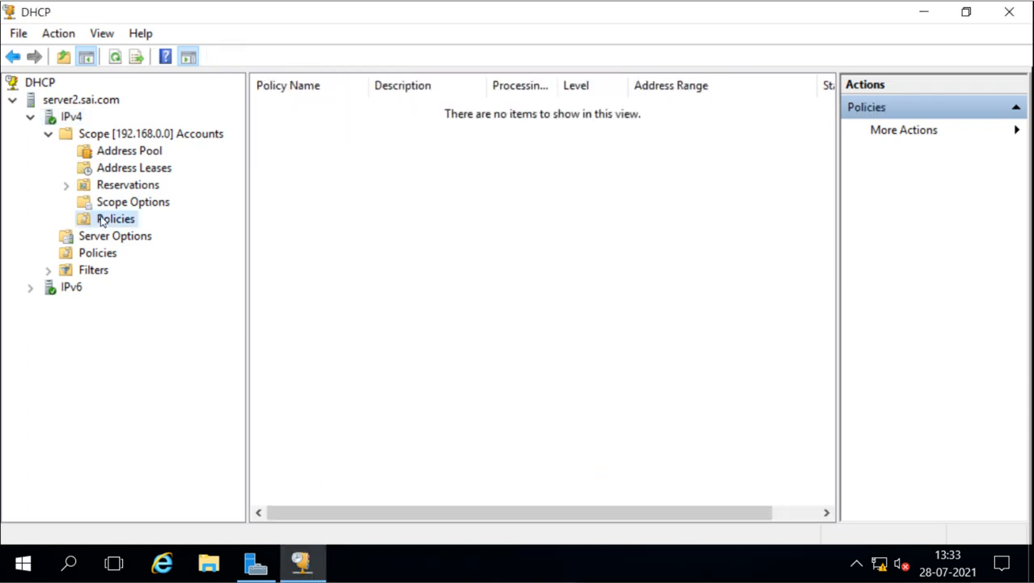
left_click(91, 271)
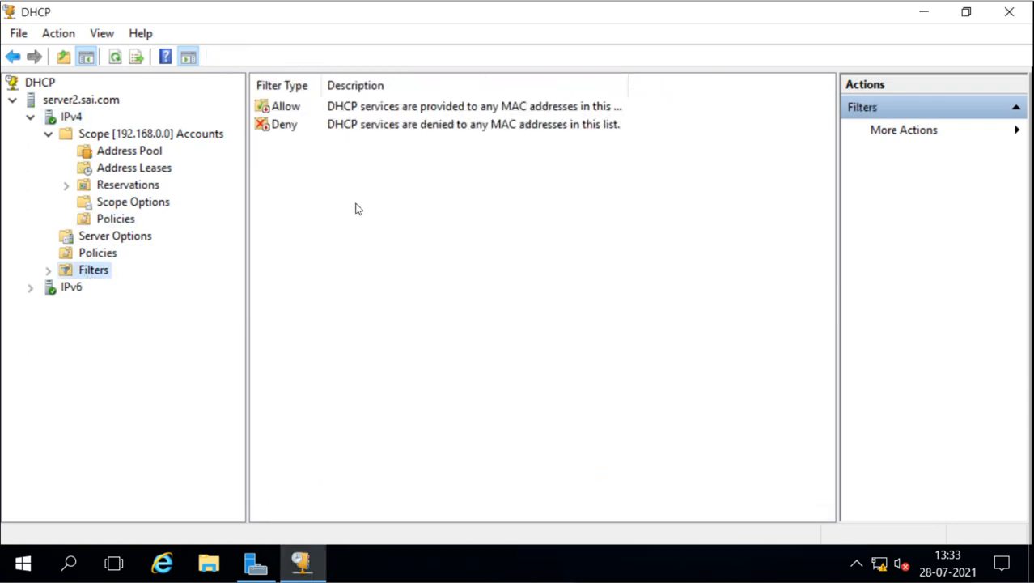
left_click(287, 113)
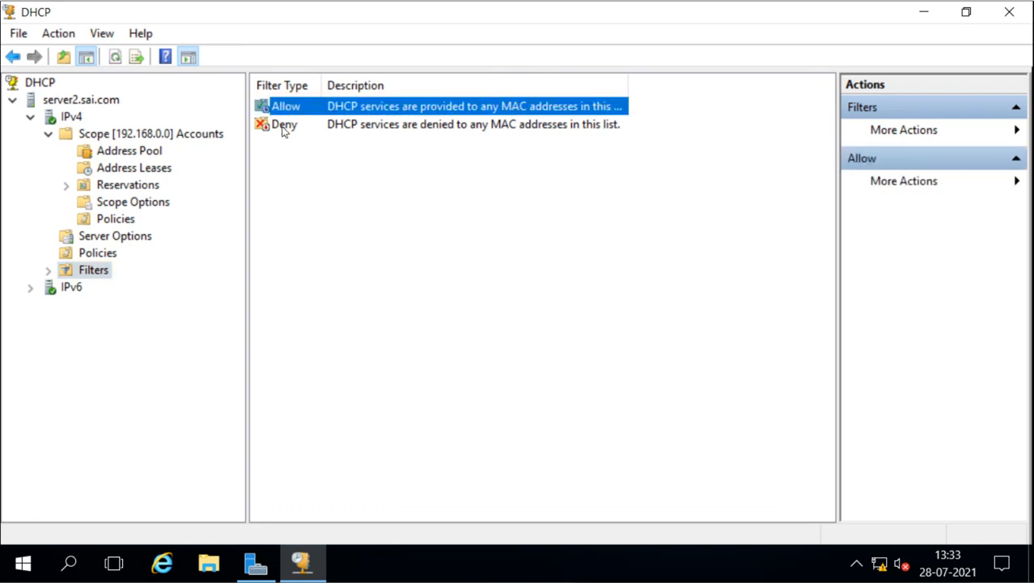
left_click(283, 129)
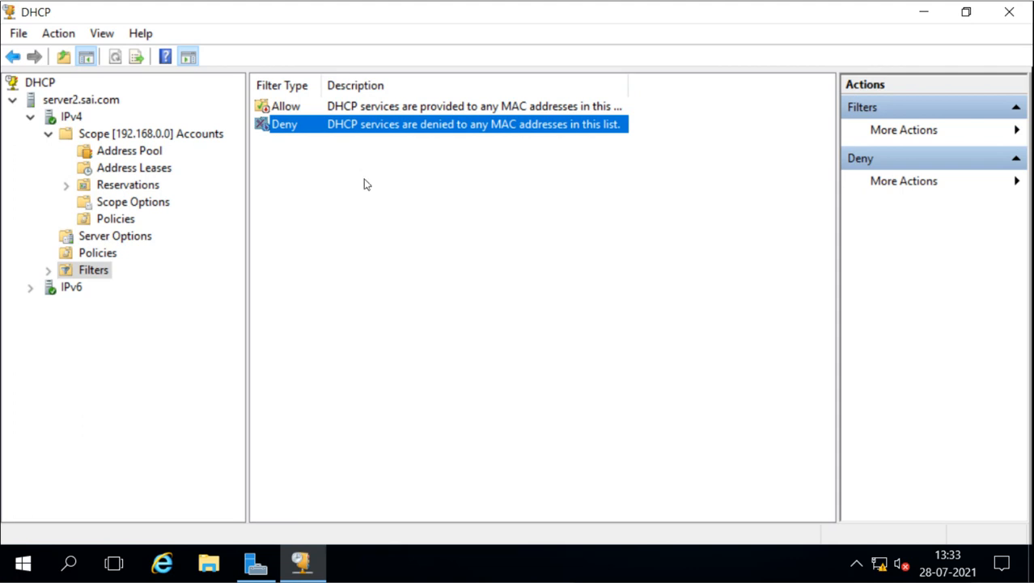
left_click(284, 111)
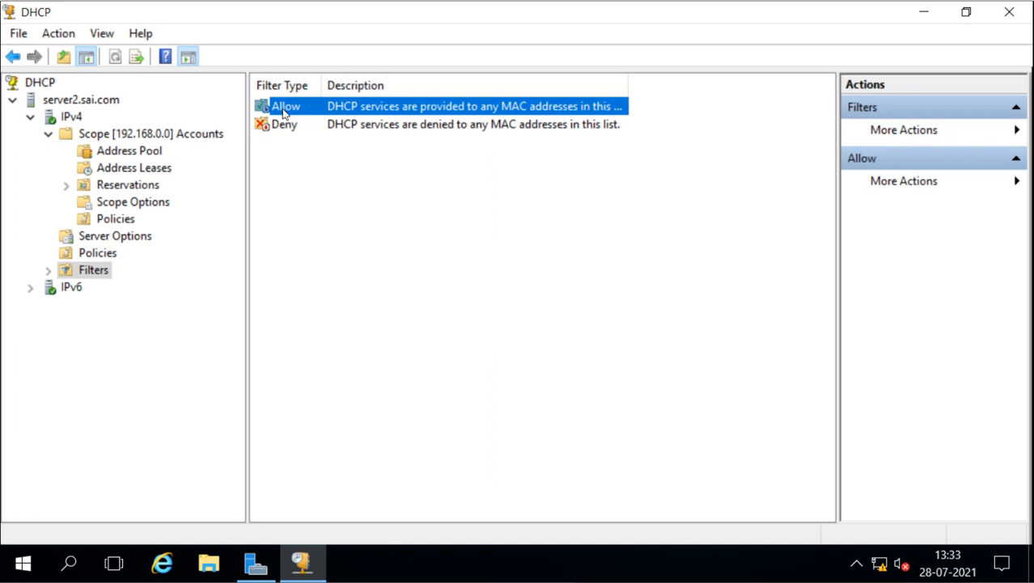
left_click(290, 127)
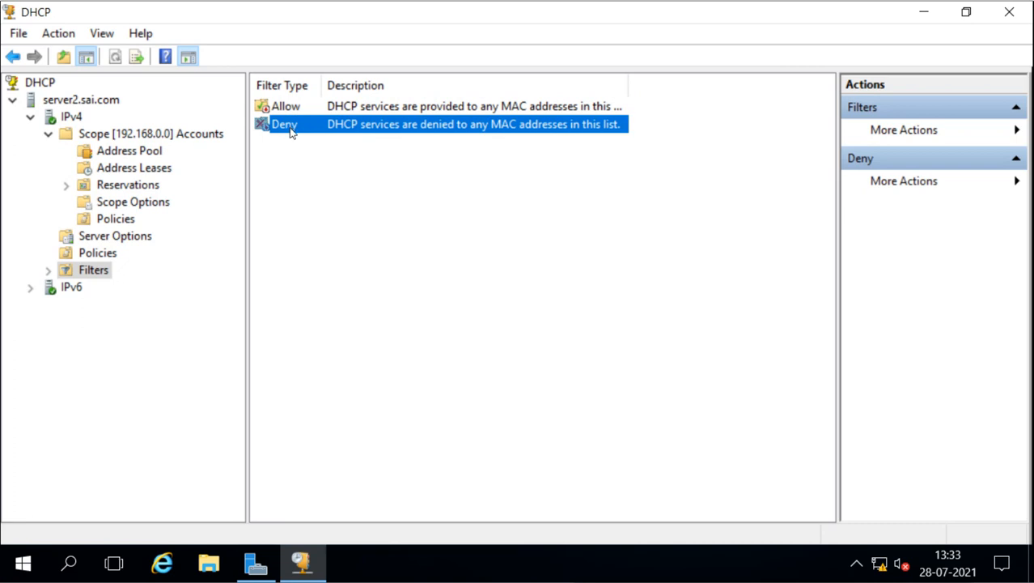
View the failover and advanced settings in the IPv4 properties of server2.sai.com, and close the dialog without saving.
left_click(73, 118)
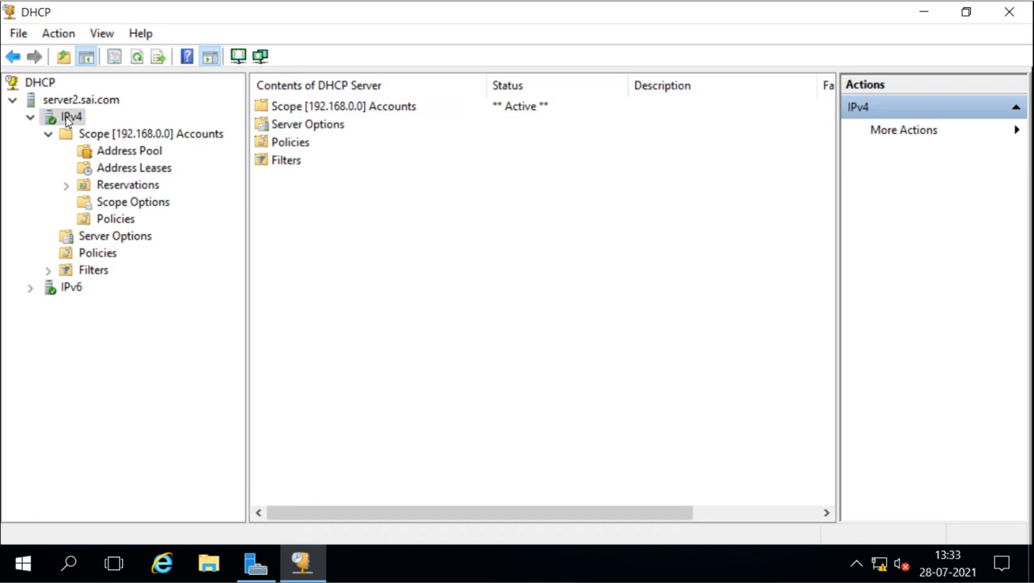
right_click(66, 117)
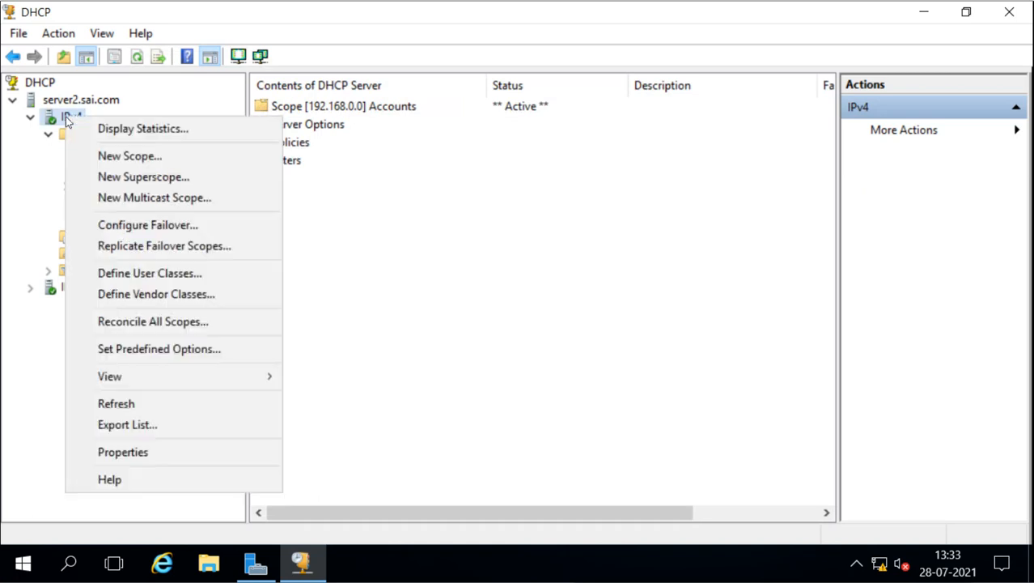
left_click(128, 451)
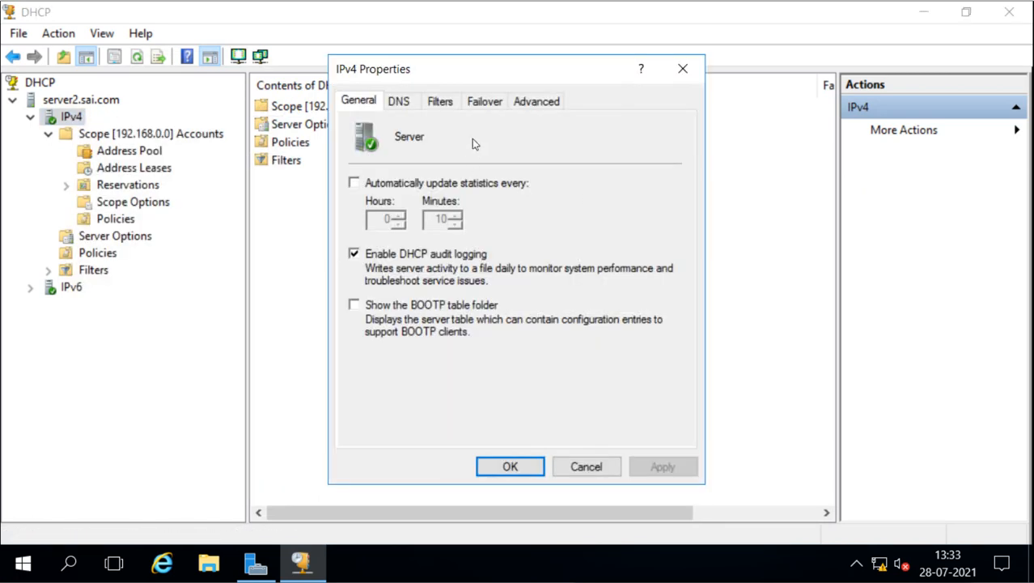
left_click(485, 103)
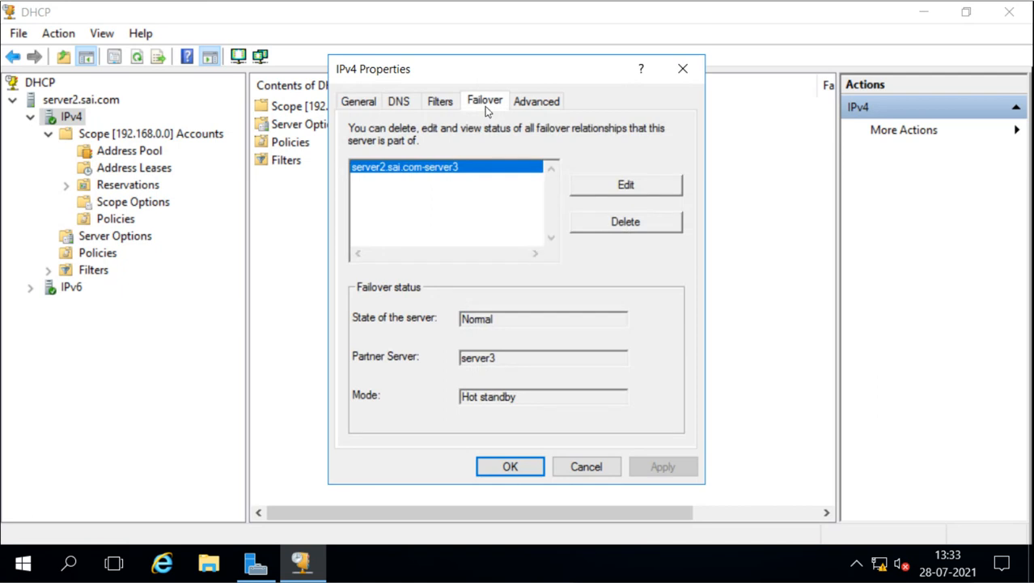
left_click(534, 104)
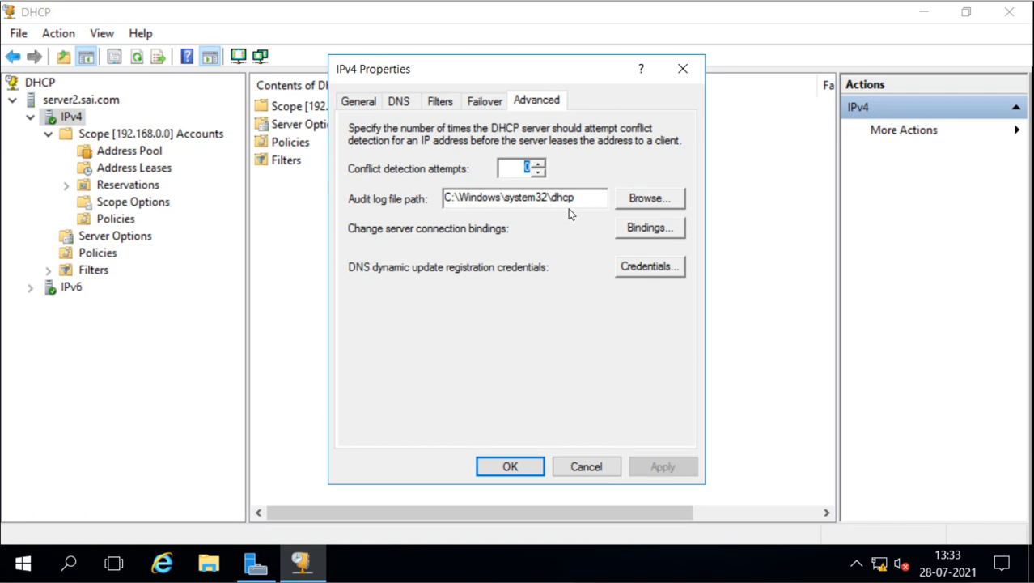
left_click(574, 467)
Check the service tasks for server2.sai.com, and examine the database and backup paths in its properties without changing them.
left_click(58, 102)
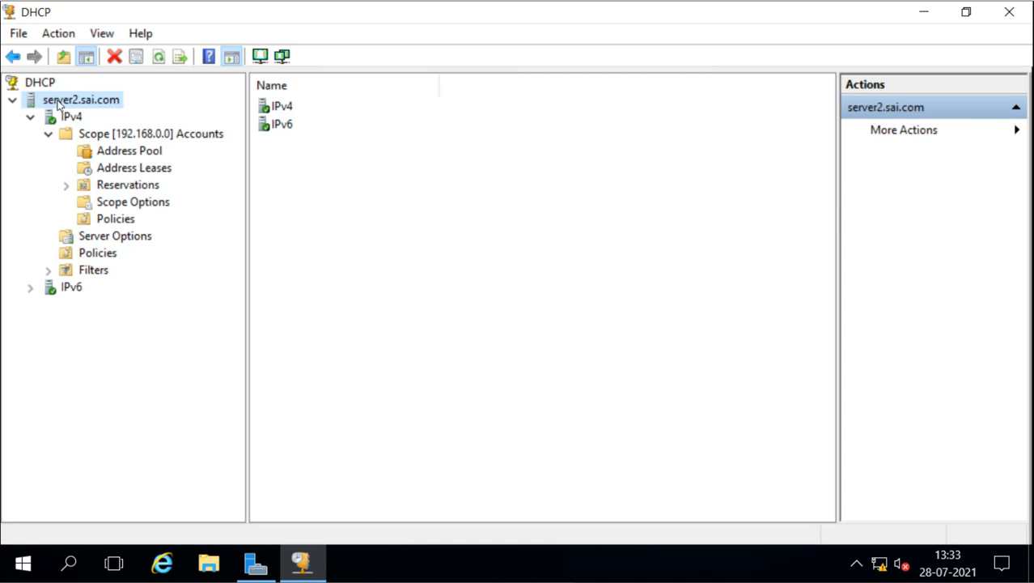
right_click(58, 104)
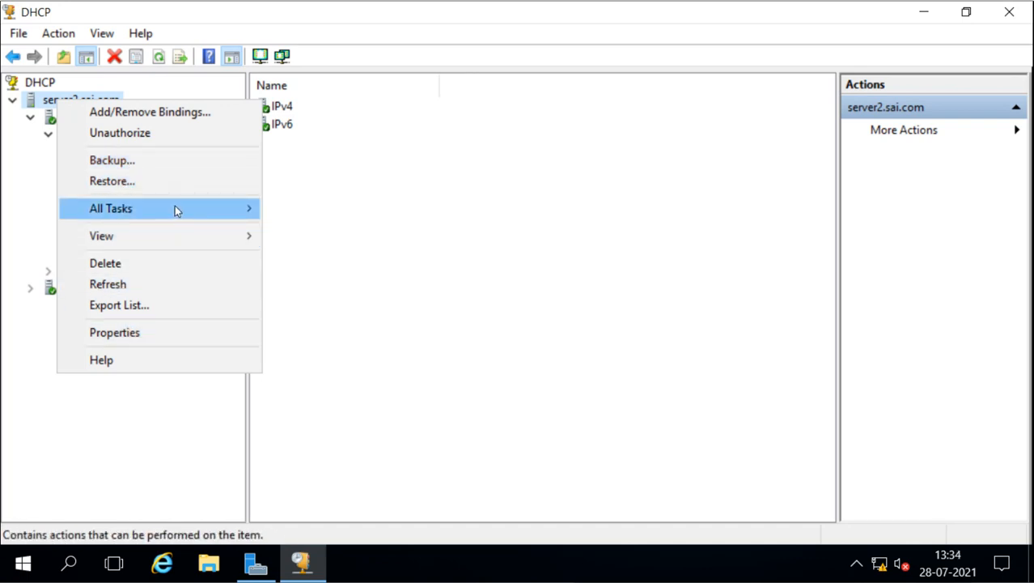
mouse_move(175, 206)
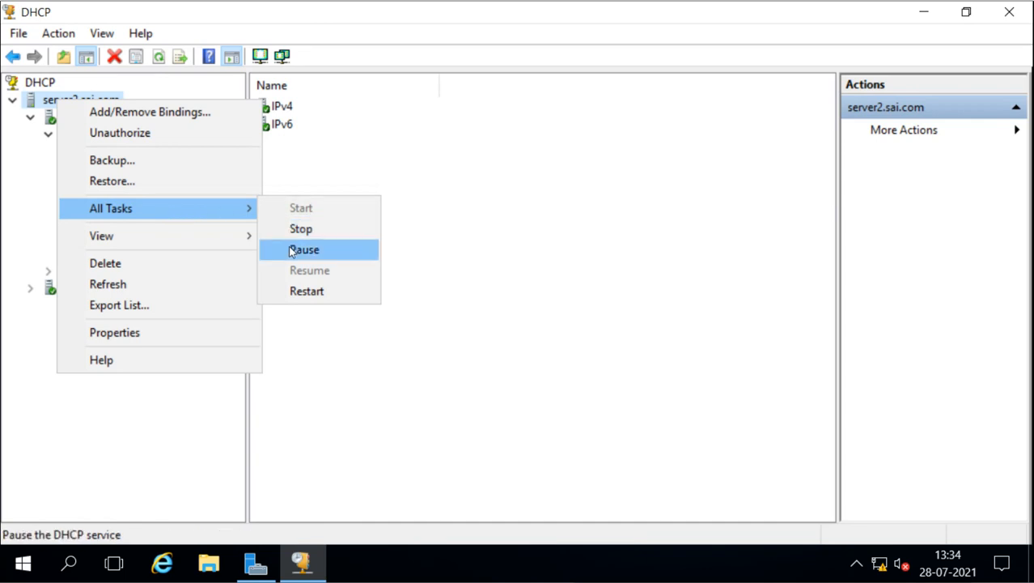
left_click(130, 332)
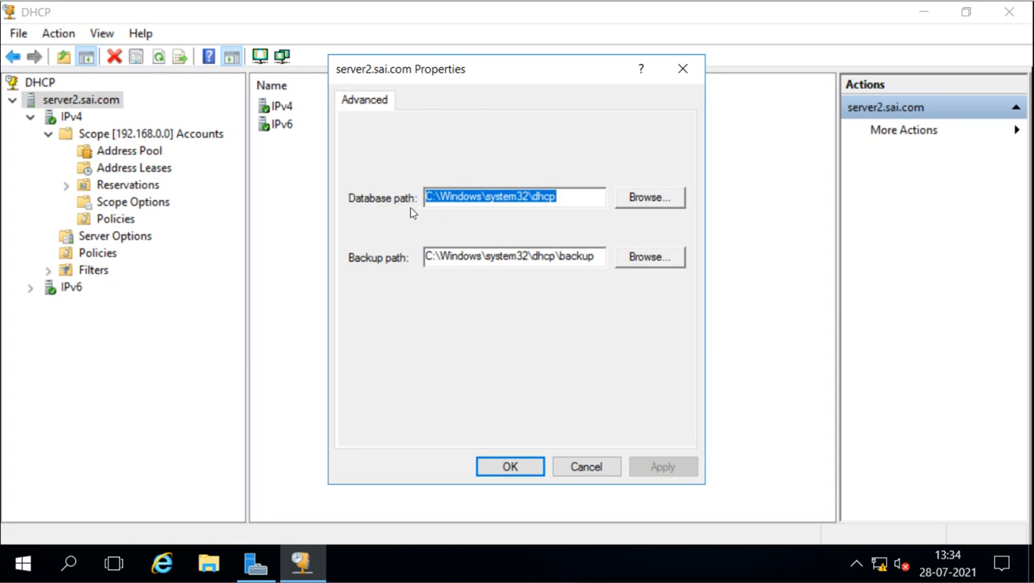
left_click(625, 200)
left_click(587, 357)
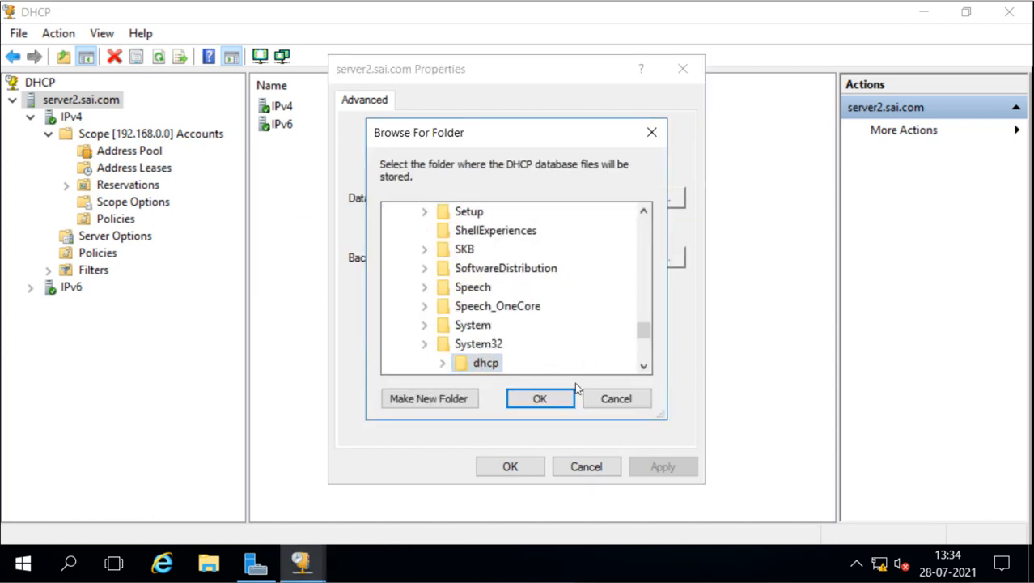
left_click(600, 398)
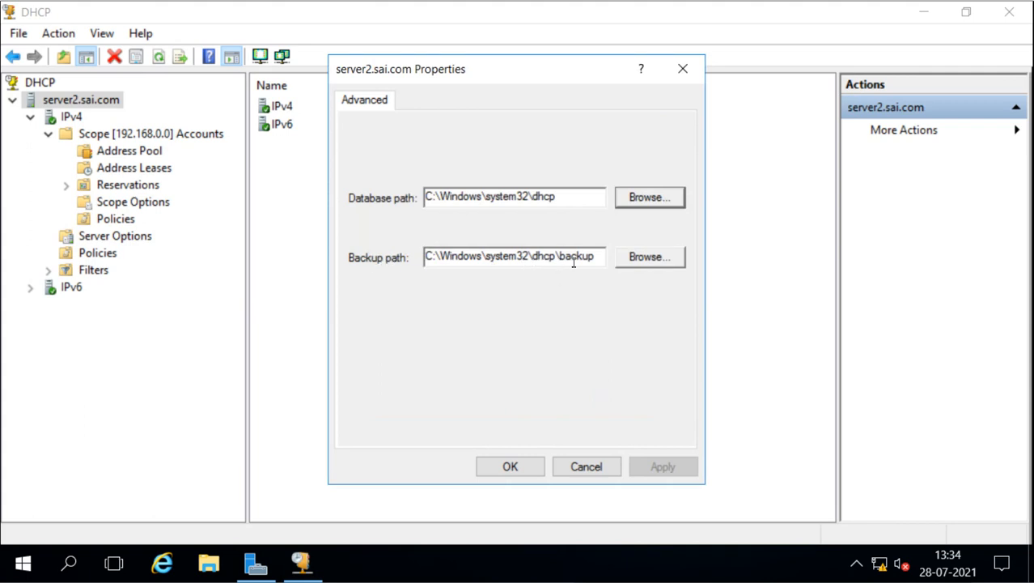
left_click_drag(596, 256, 427, 255)
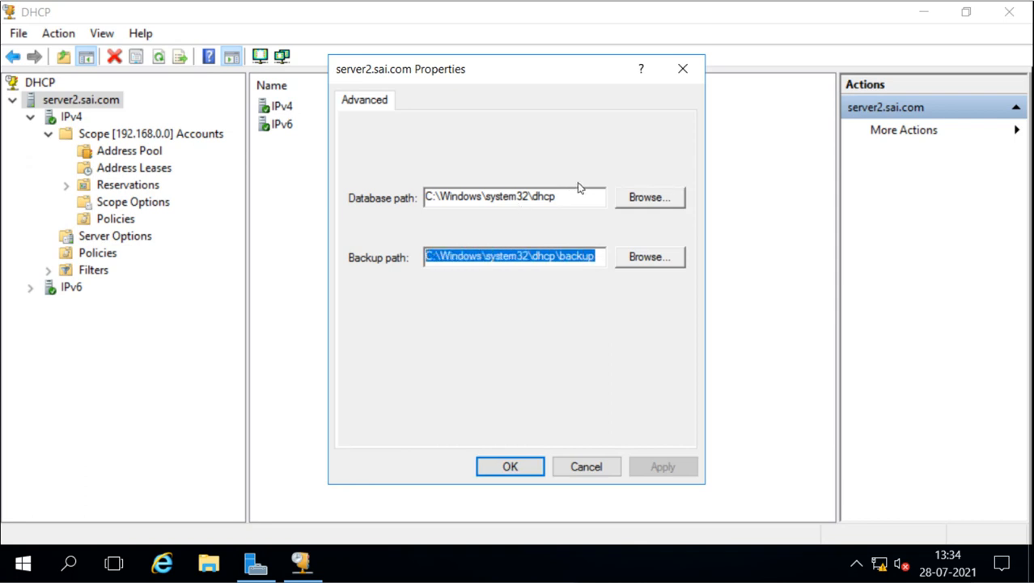
Copy the database path C:\Windows\system32\dhcp from the server properties and open that folder through the Run dialog.
left_click_drag(568, 196, 416, 199)
key("ctrl+c")
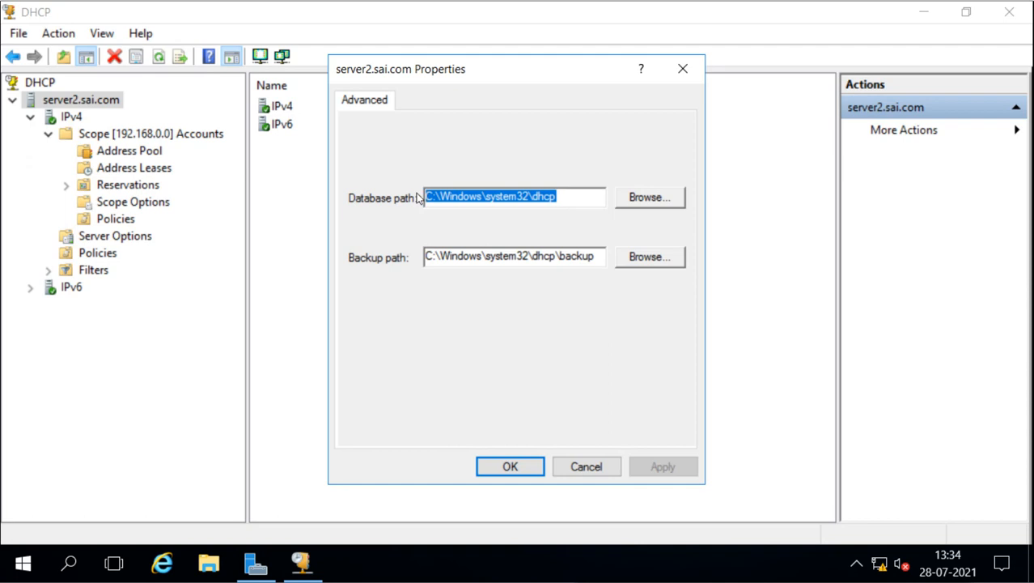
key("super+r")
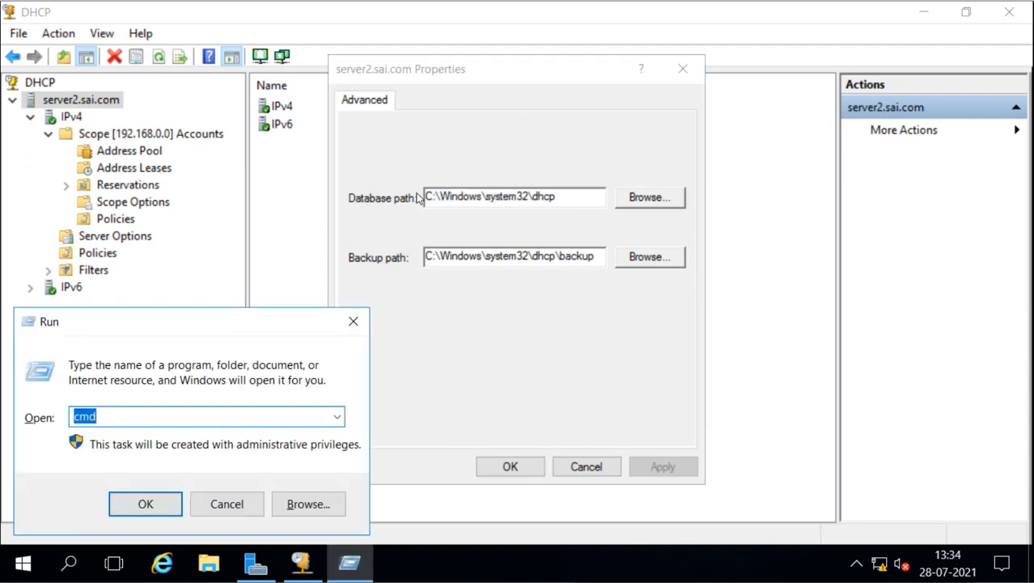
key("ctrl+v")
key("Return")
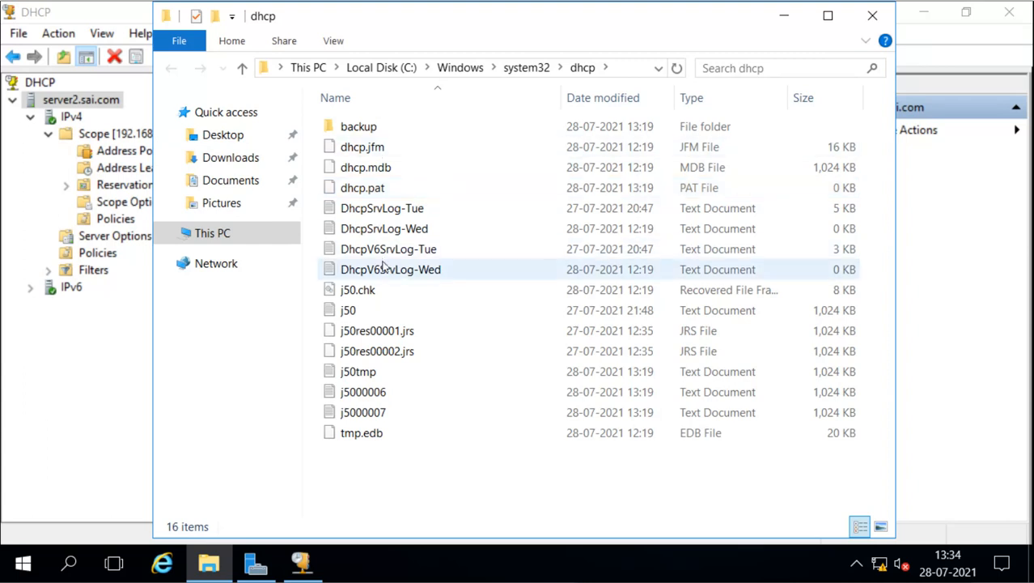
Inspect dhcp.mdb and the contents of the backup and new folders, and close the folder window and server properties without saving.
left_click(365, 170)
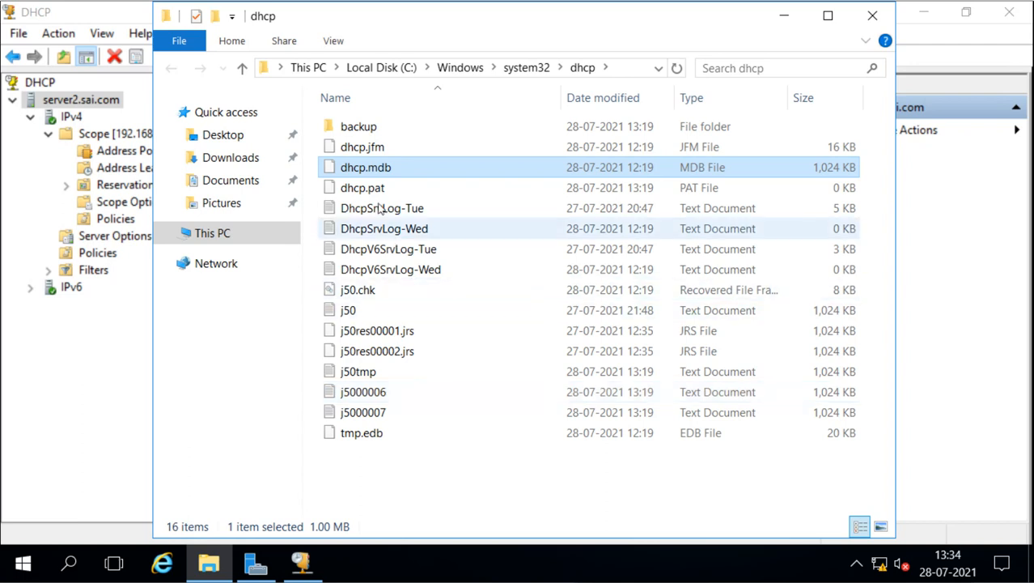
double_click(366, 129)
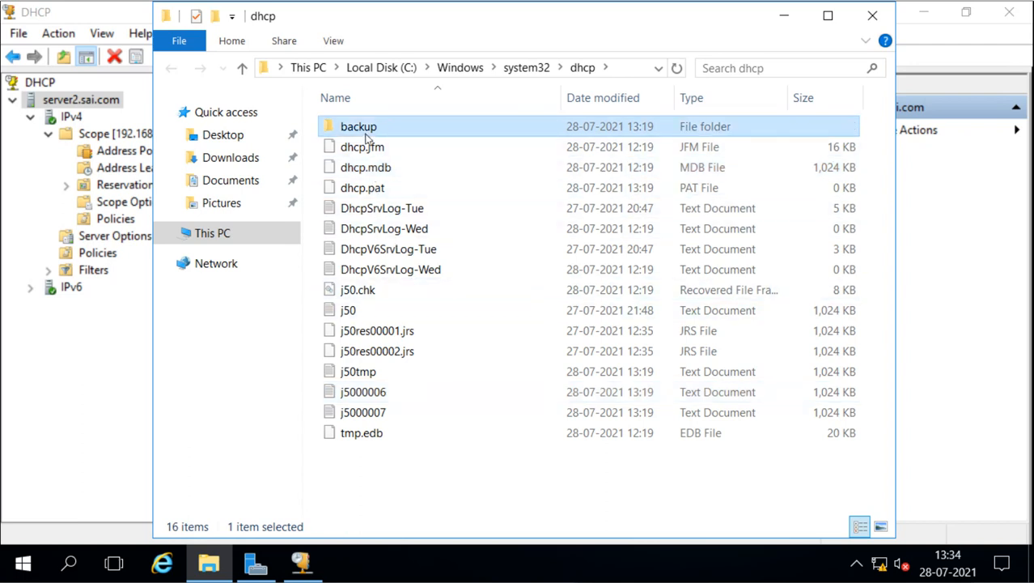
double_click(359, 128)
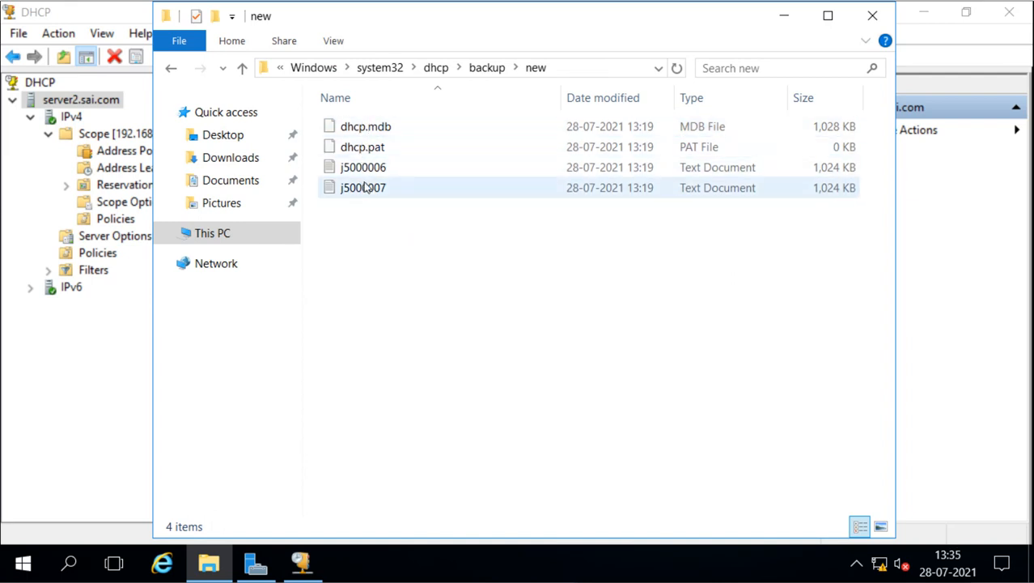
left_click(487, 69)
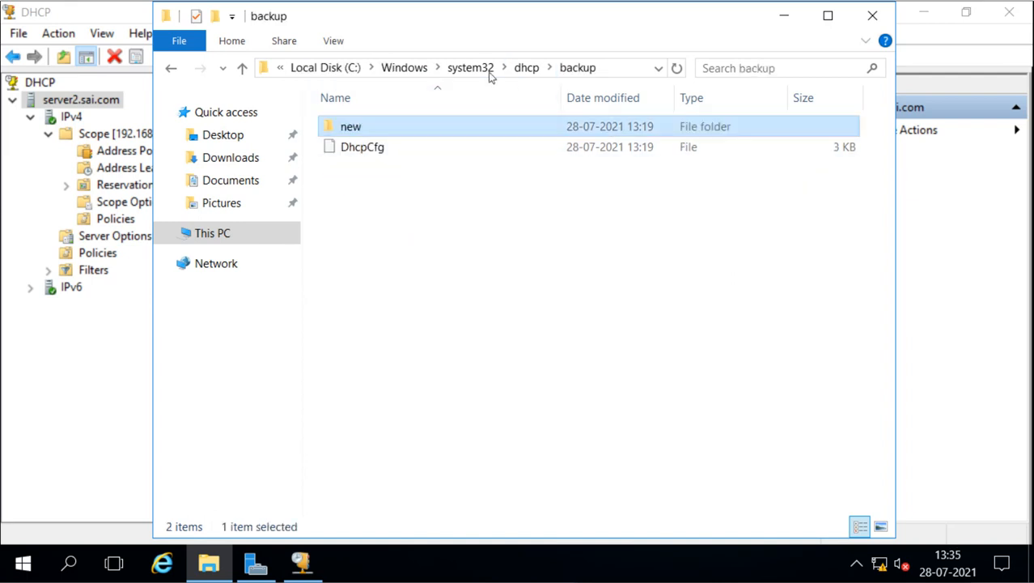
mouse_move(364, 131)
left_click(873, 15)
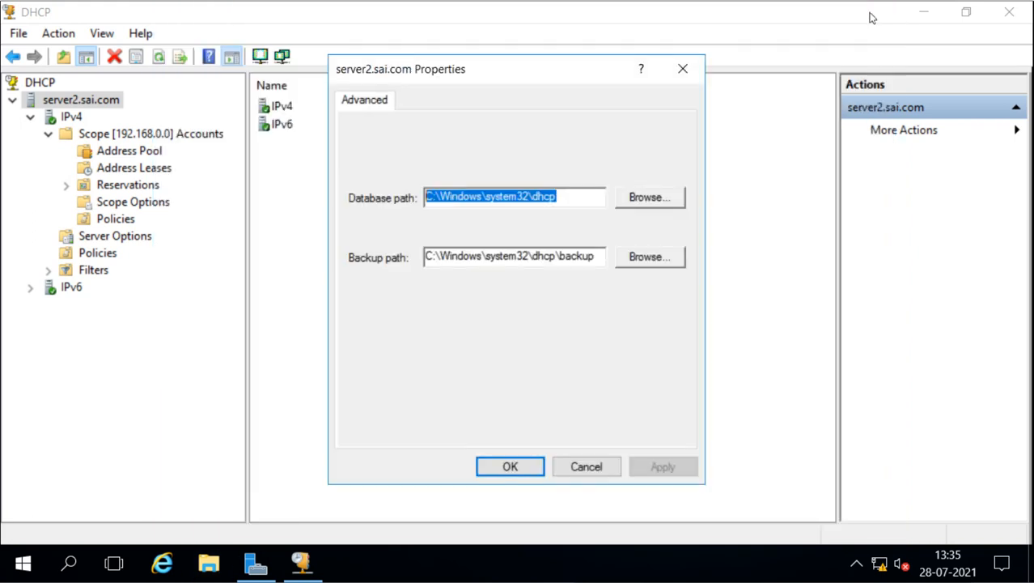
left_click(586, 467)
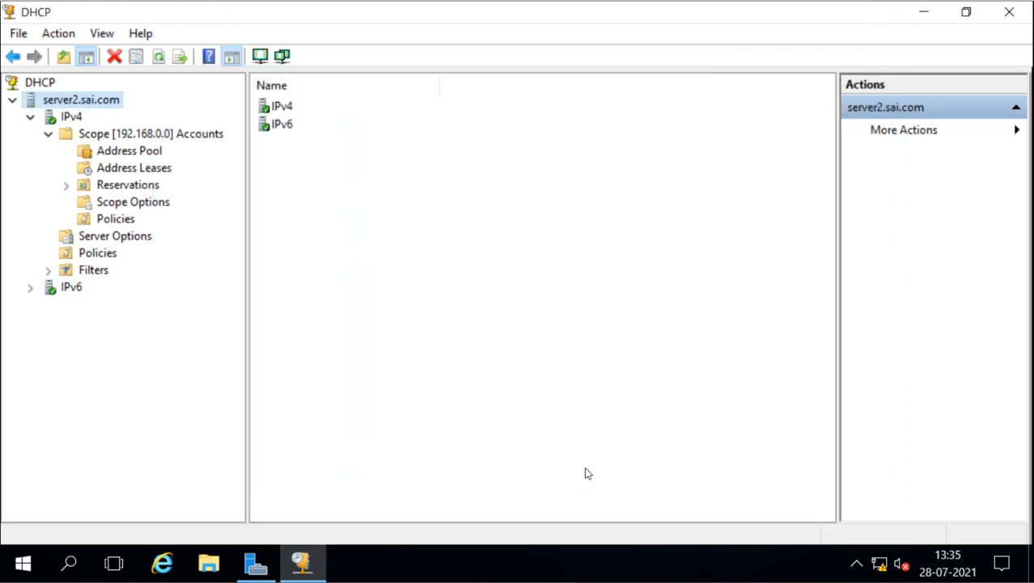
Back up the DHCP database of server2.sai.com to the backup folder inside System32\dhcp.
right_click(65, 101)
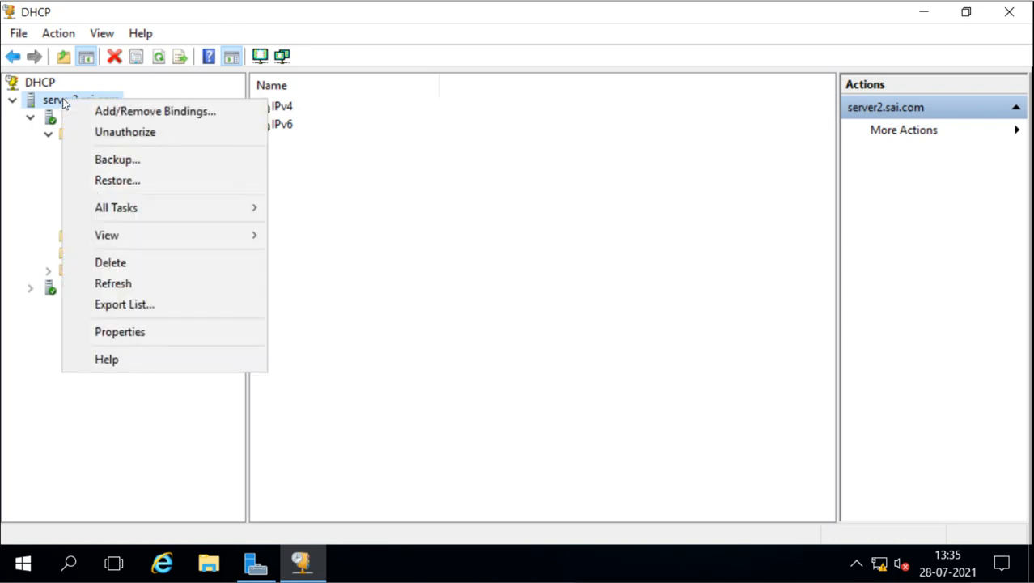
left_click(106, 160)
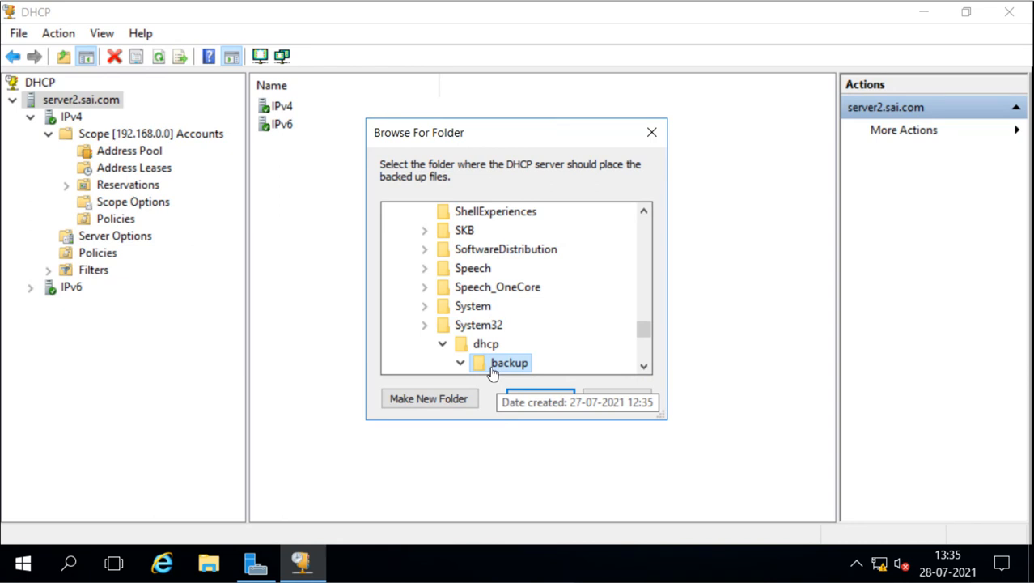
left_click(644, 366)
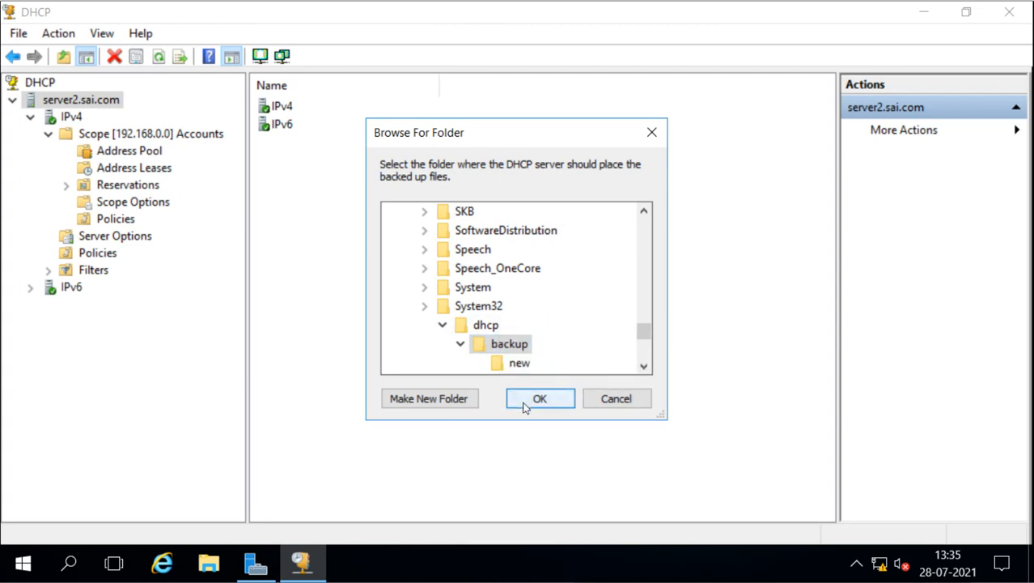
left_click(508, 344)
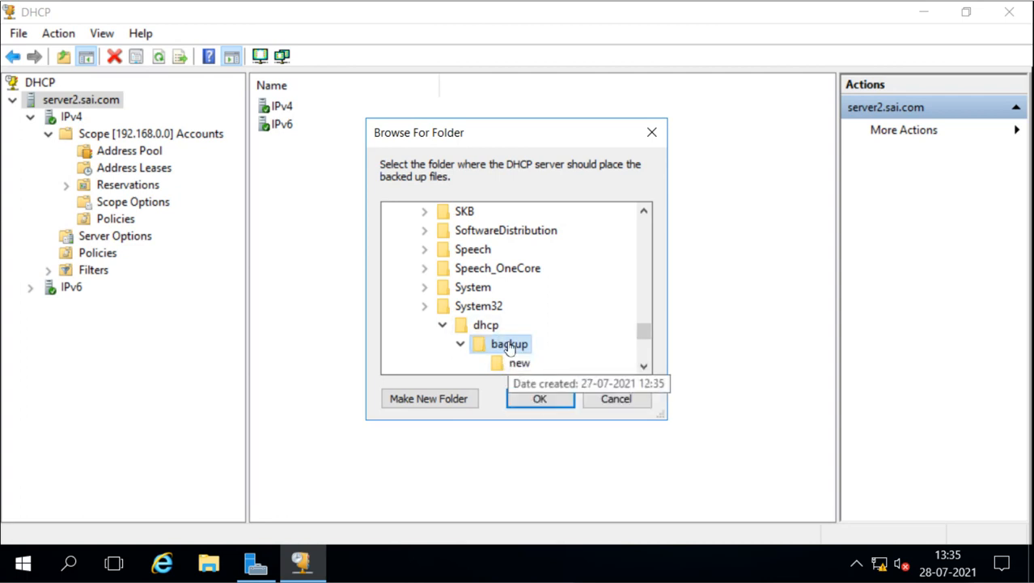
left_click(540, 399)
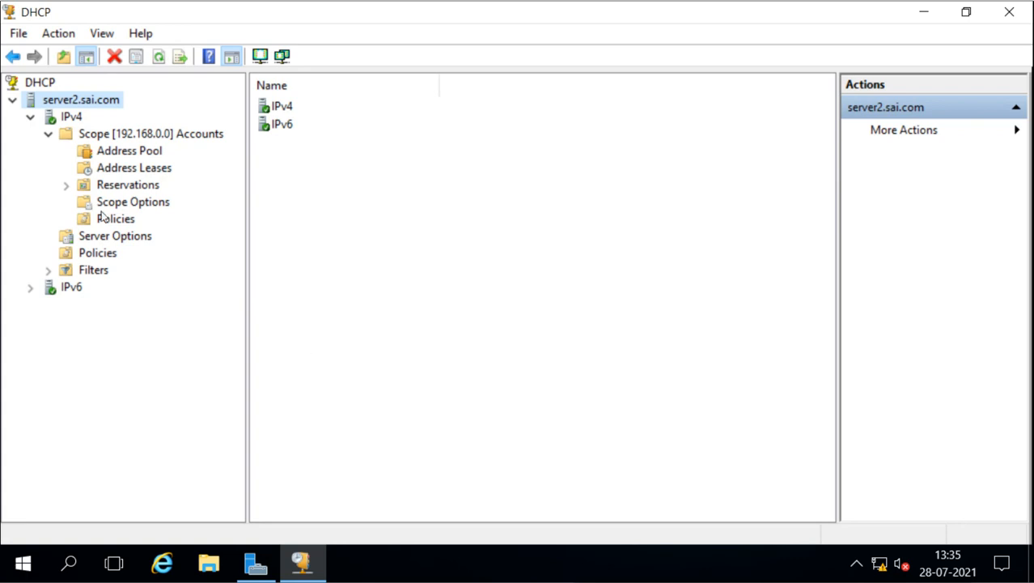
Copy the backup path C:\Windows\system32\dhcp\backup from the properties of server2.sai.com and open that folder through the Run dialog.
right_click(57, 103)
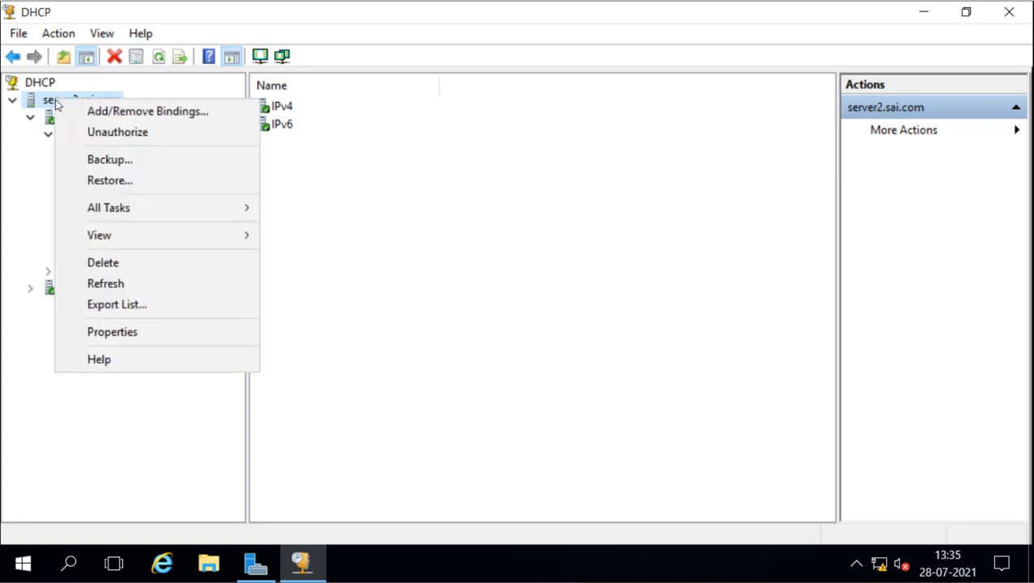
left_click(125, 333)
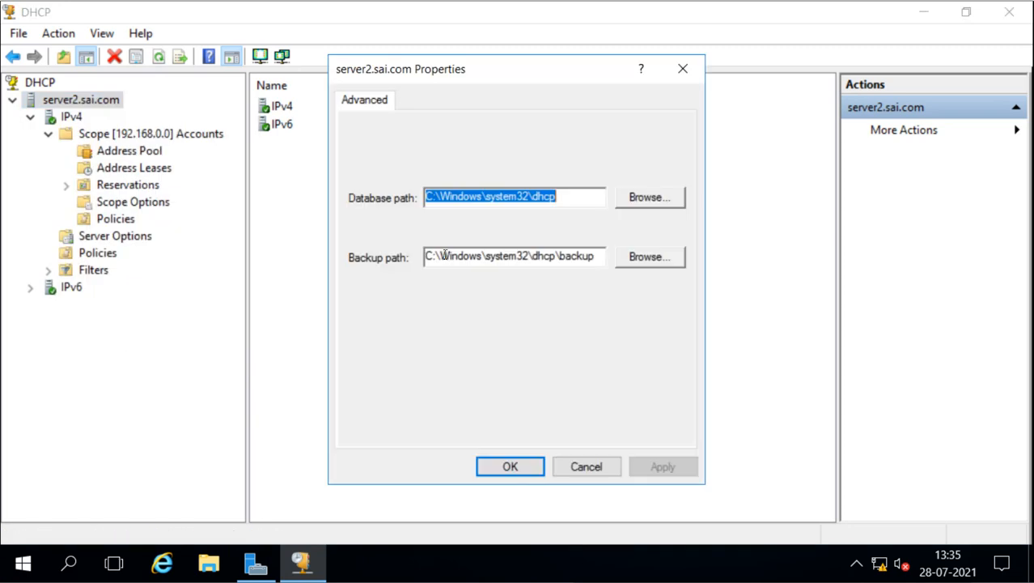
left_click_drag(592, 256, 412, 265)
key("ctrl+c")
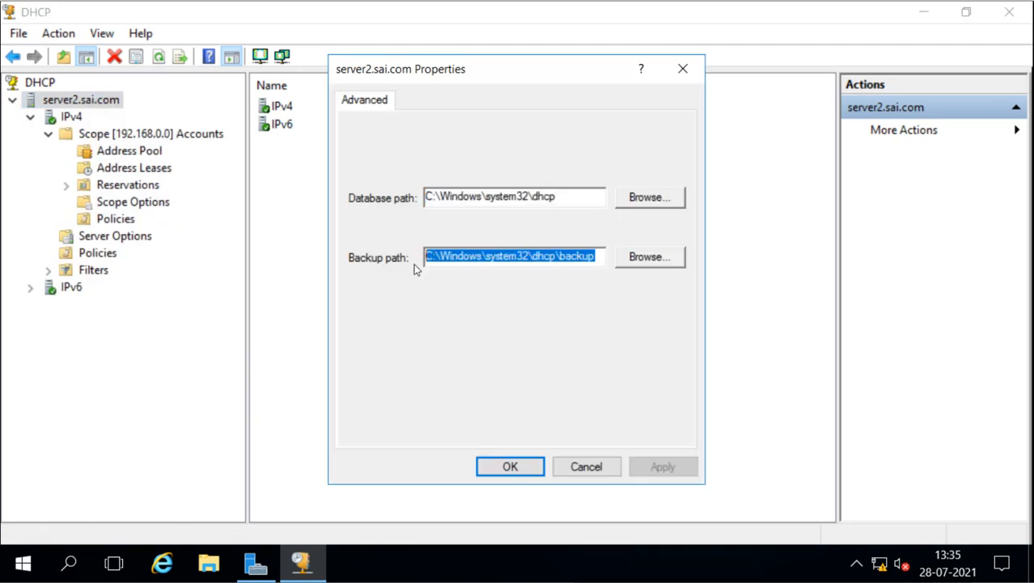
key("super+r")
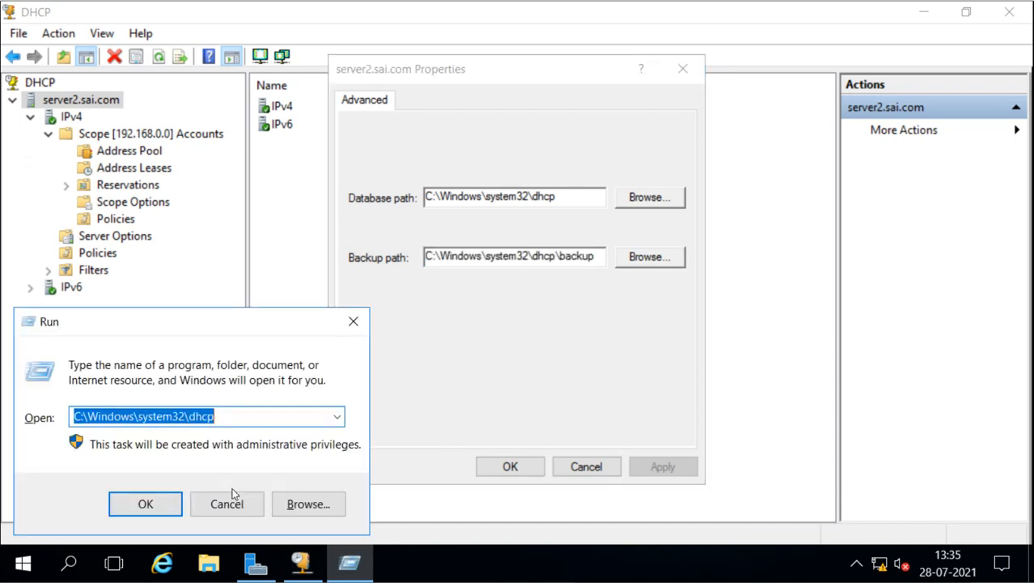
key("ctrl+v")
key("Return")
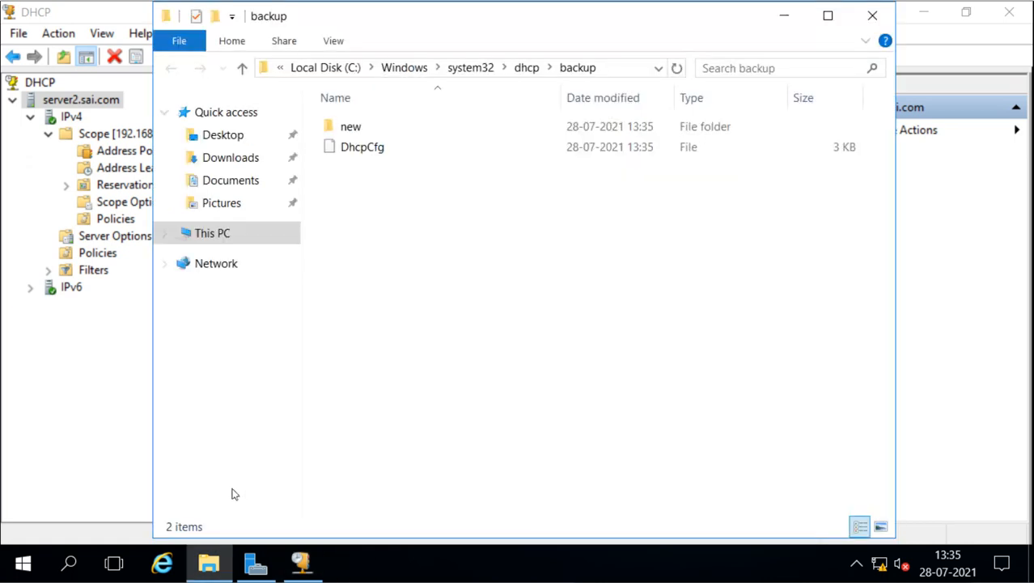
Refresh the backup folder, inspect the files in its new subfolder, and close the folder window and the server properties.
left_click(358, 136)
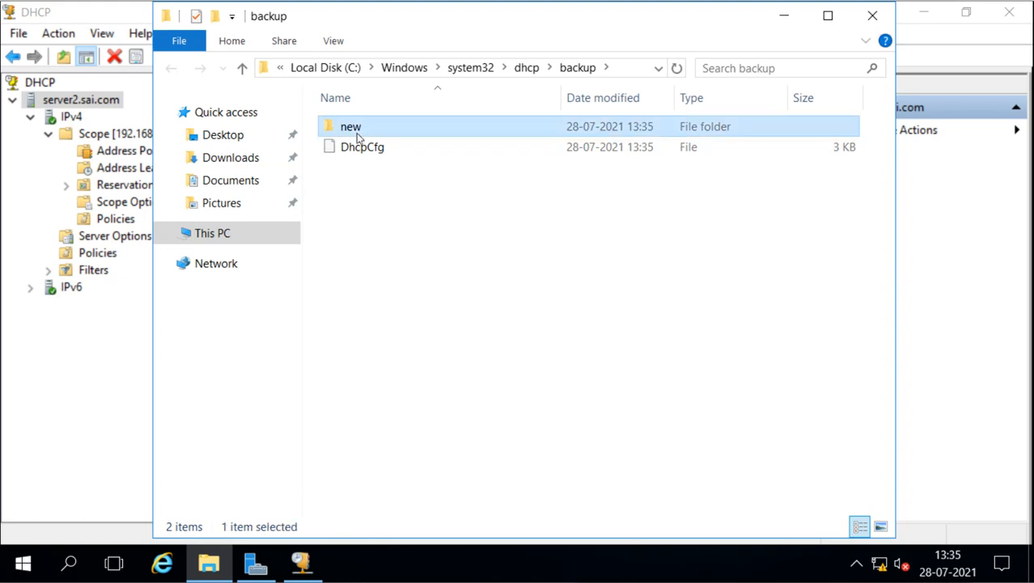
right_click(422, 229)
left_click(444, 307)
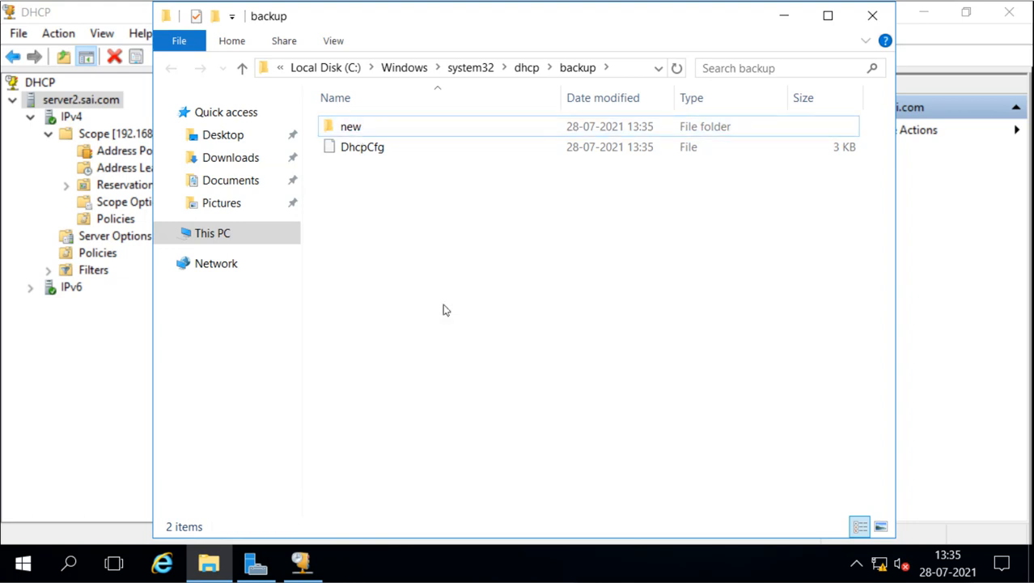
left_click(346, 127)
double_click(354, 128)
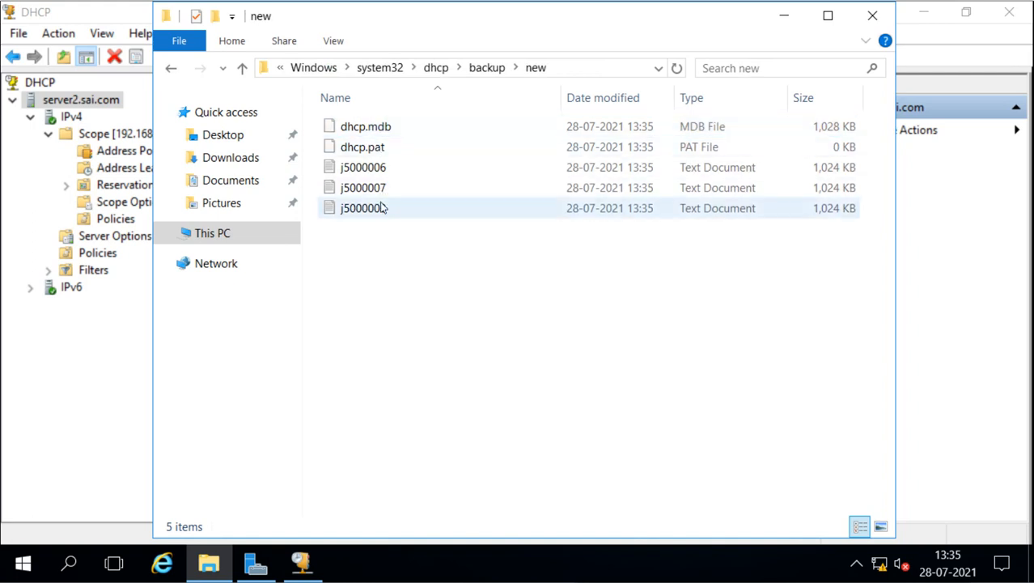
left_click(875, 24)
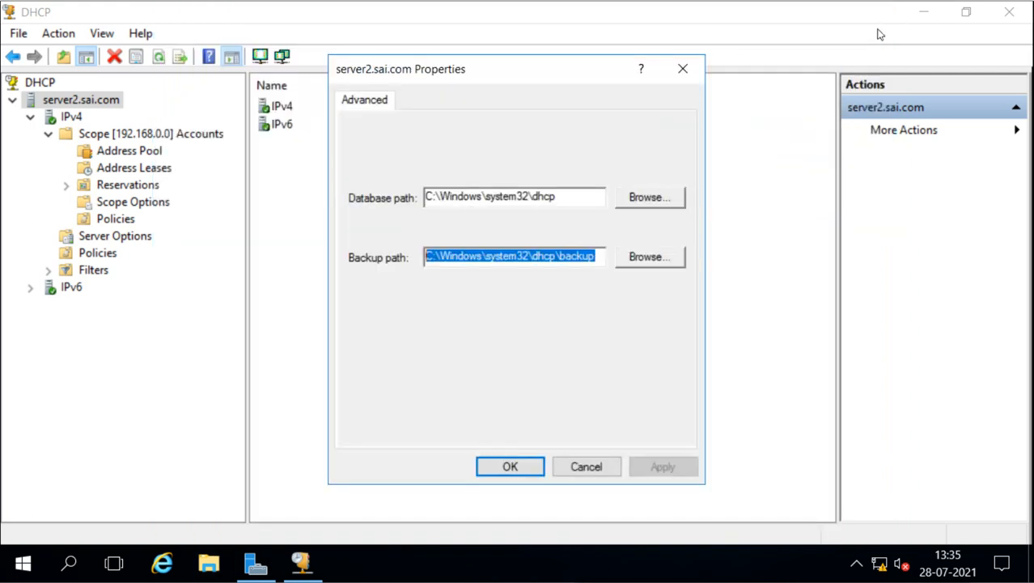
left_click(530, 476)
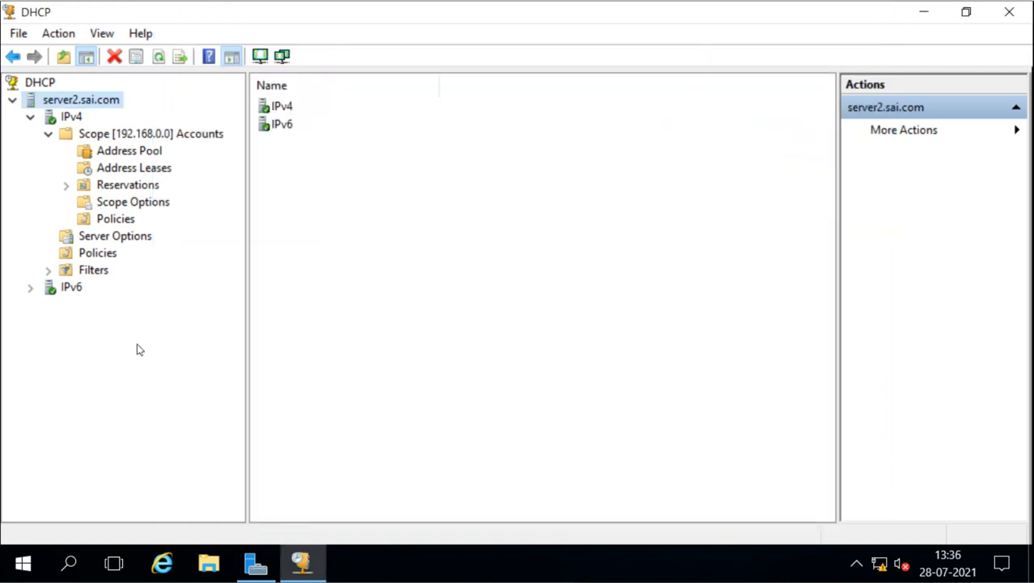
Delete the active scope [192.168.0.0] Accounts from IPv4 and confirm its removal.
right_click(91, 135)
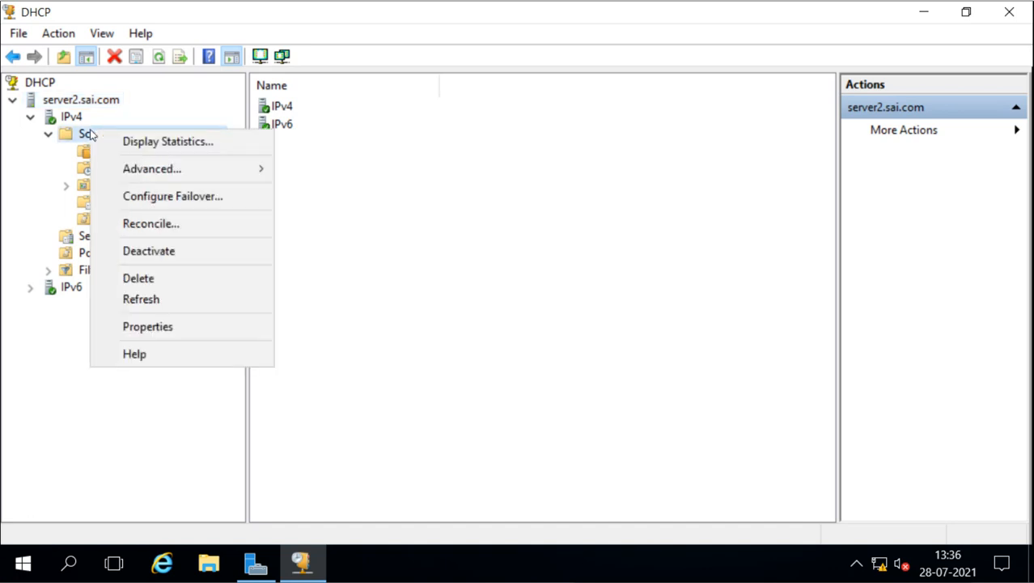
left_click(139, 277)
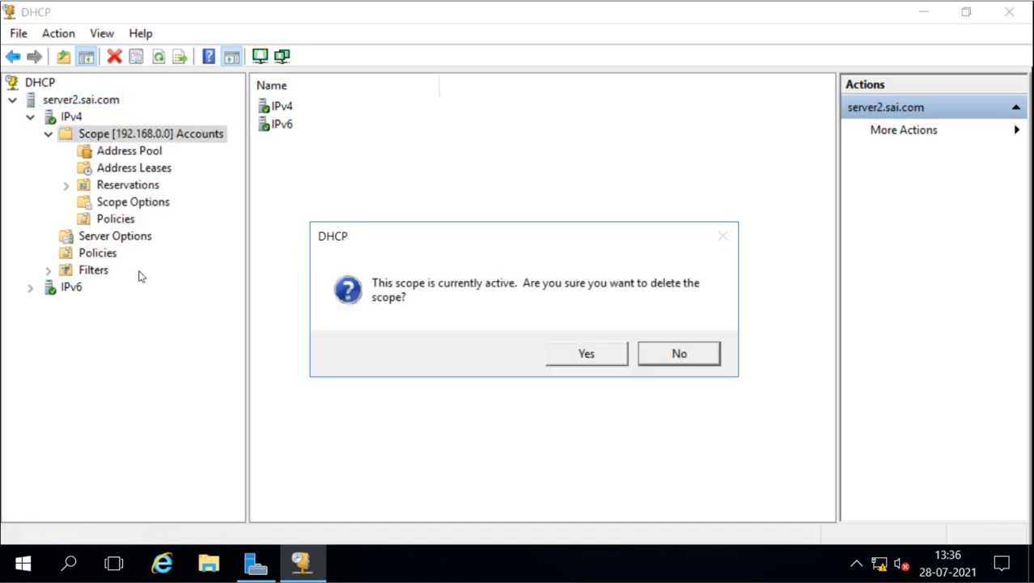
left_click(589, 350)
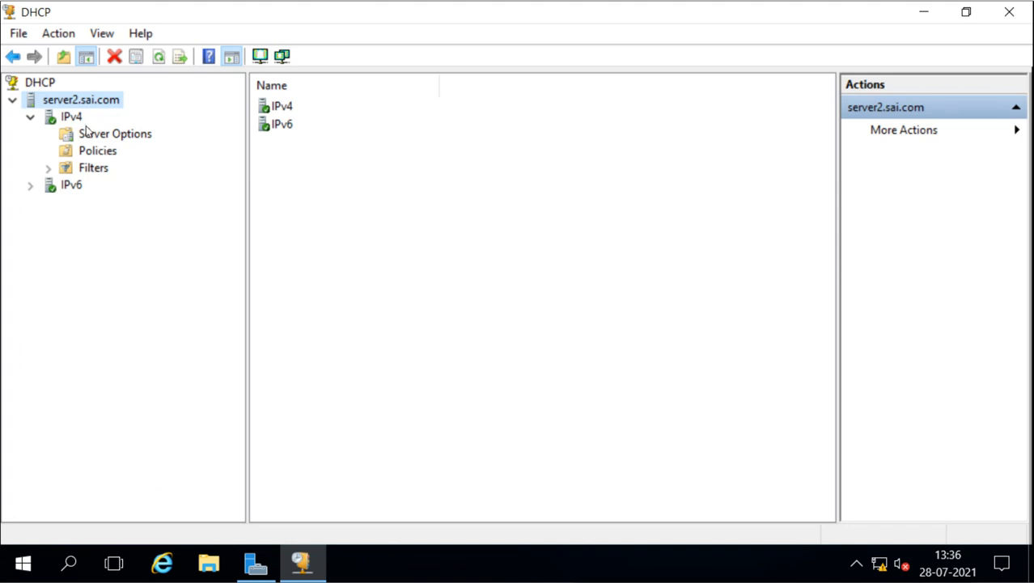
Restore the DHCP database of server2.sai.com from the System32\dhcp\backup folder, allowing the service to stop and restart.
right_click(71, 100)
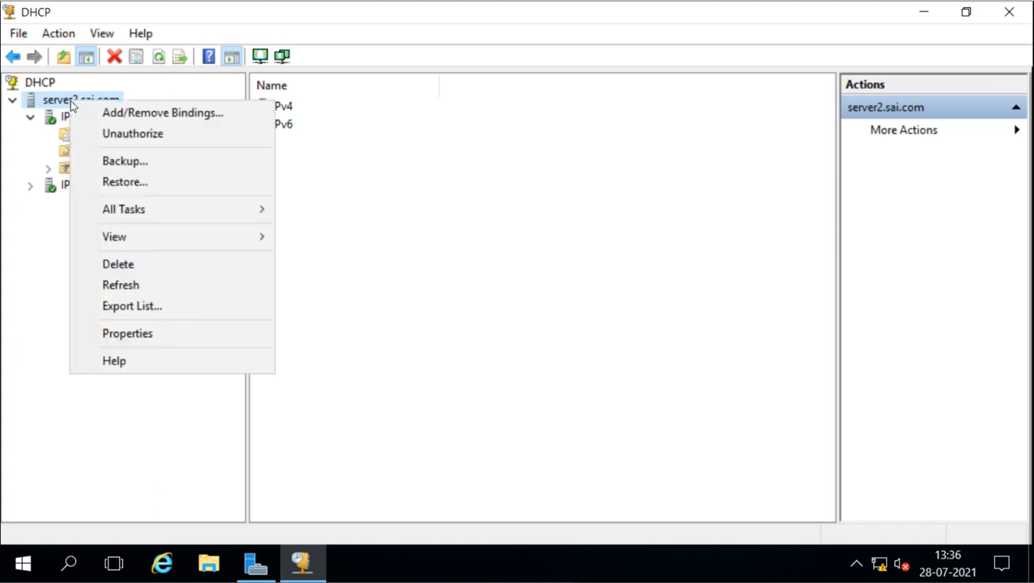
left_click(115, 180)
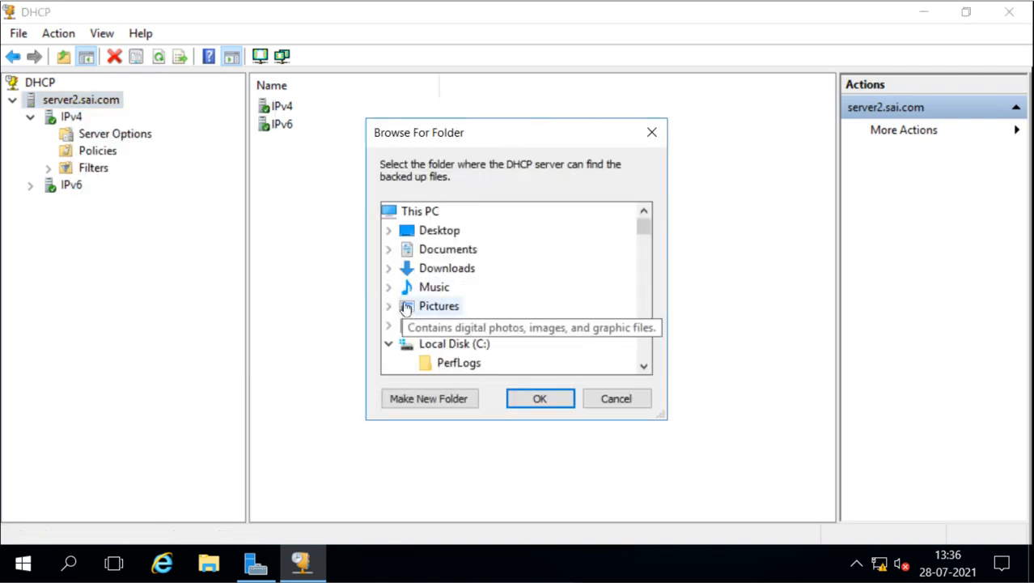
left_click(644, 366)
left_click_drag(644, 368, 644, 331)
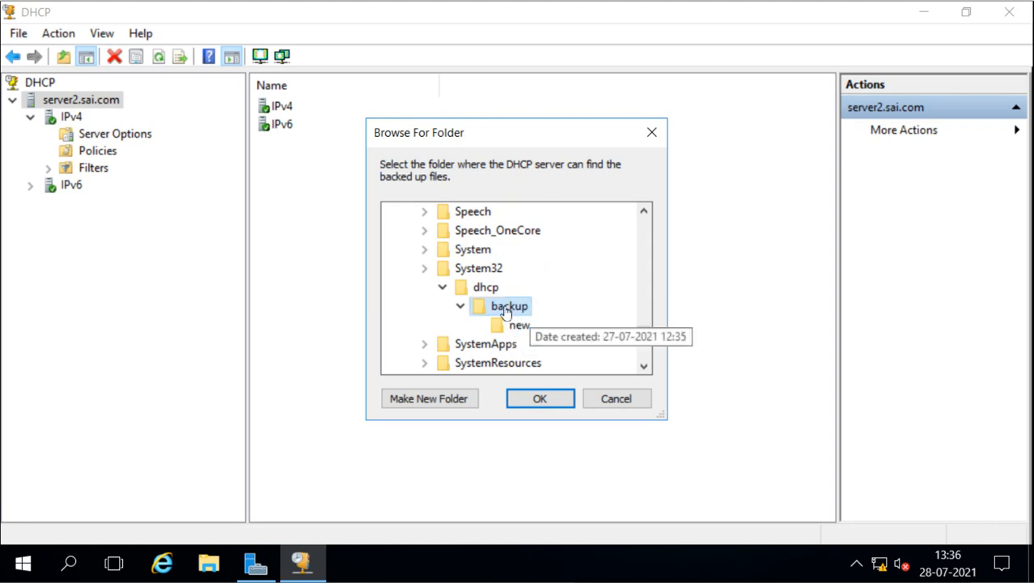
left_click(541, 399)
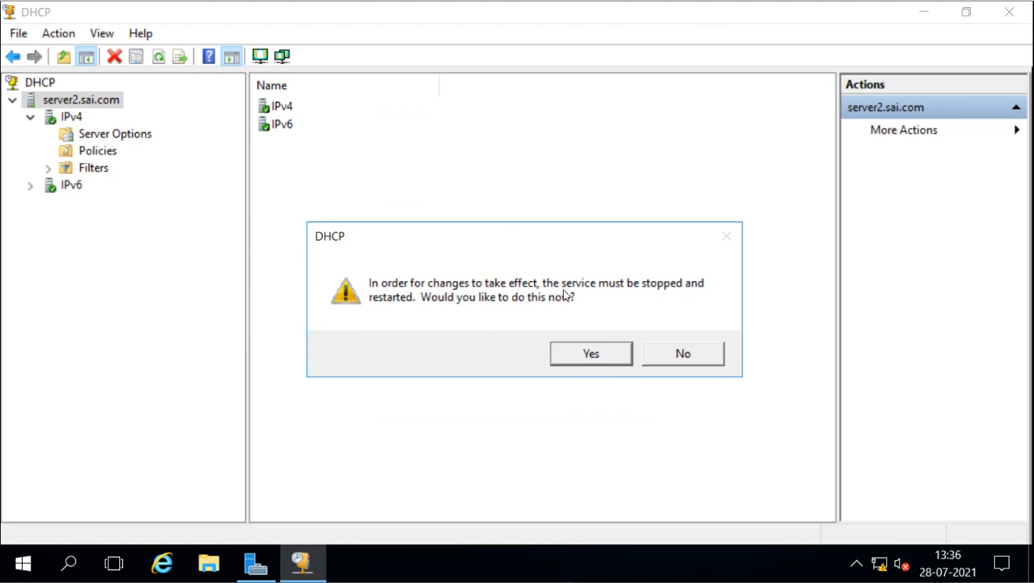
left_click(585, 354)
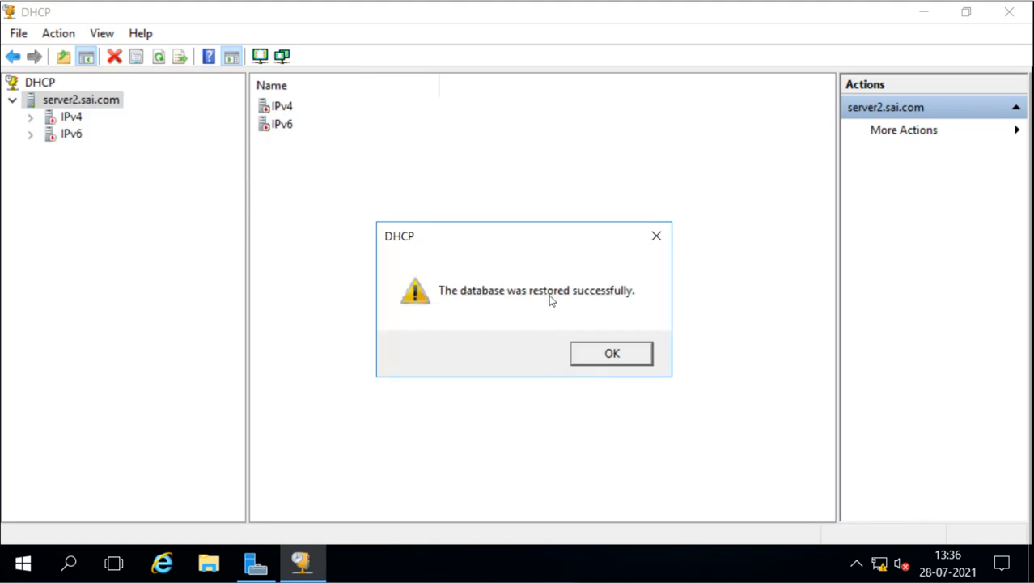
left_click(600, 352)
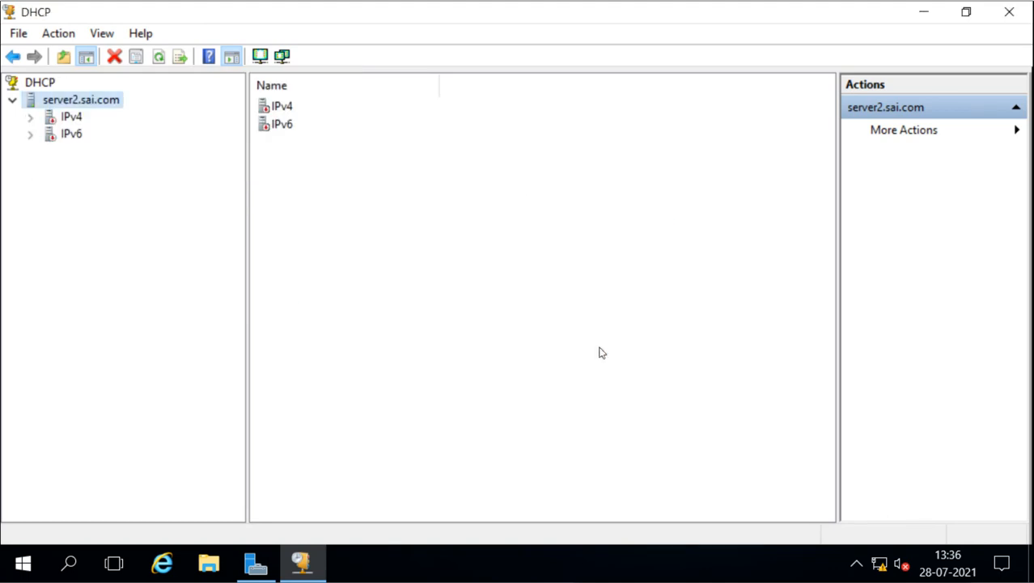
Check the IPv4 and IPv6 nodes of the server and view the contents of the Accounts scope.
left_click(30, 117)
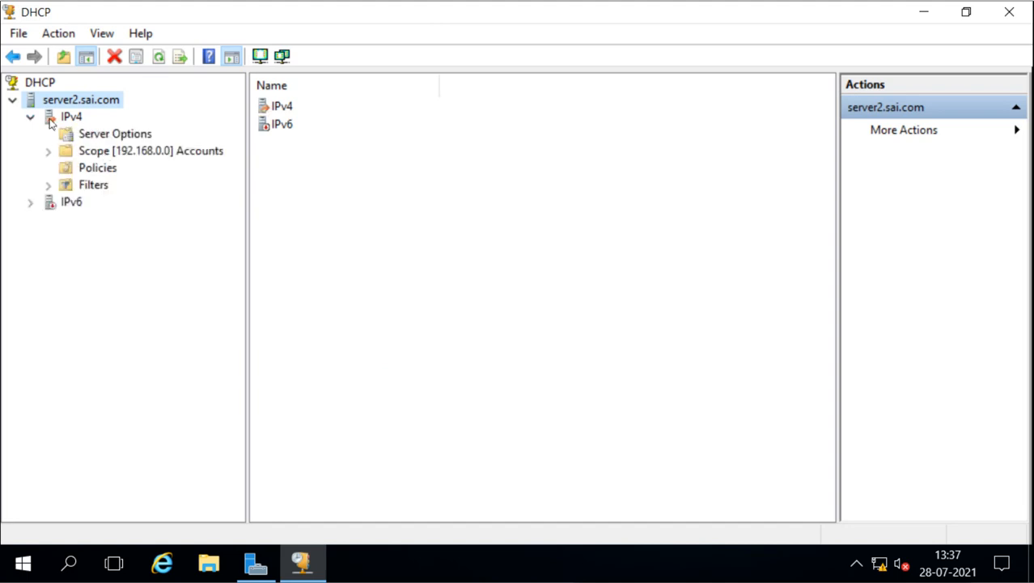
left_click(50, 204)
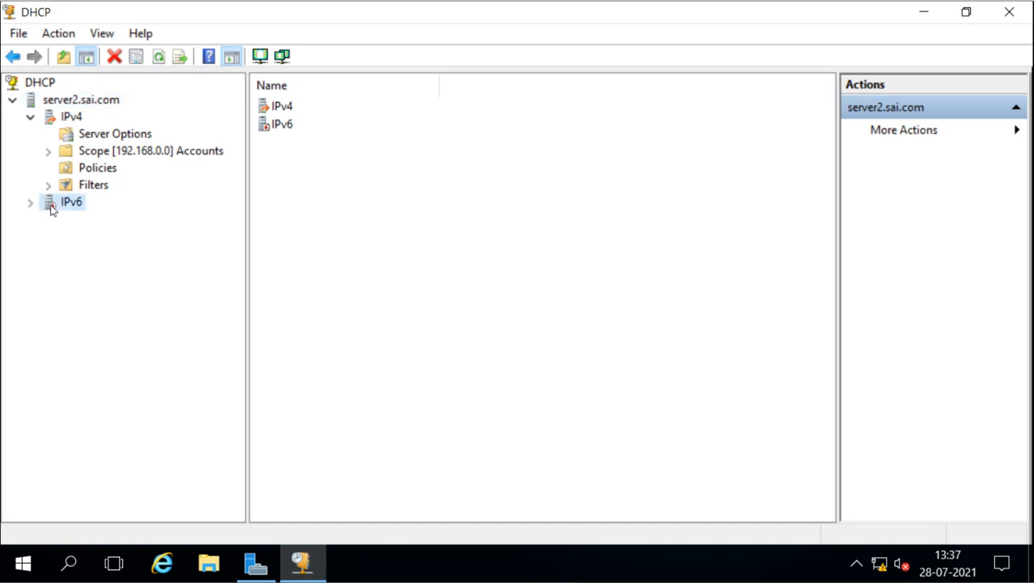
left_click(54, 119)
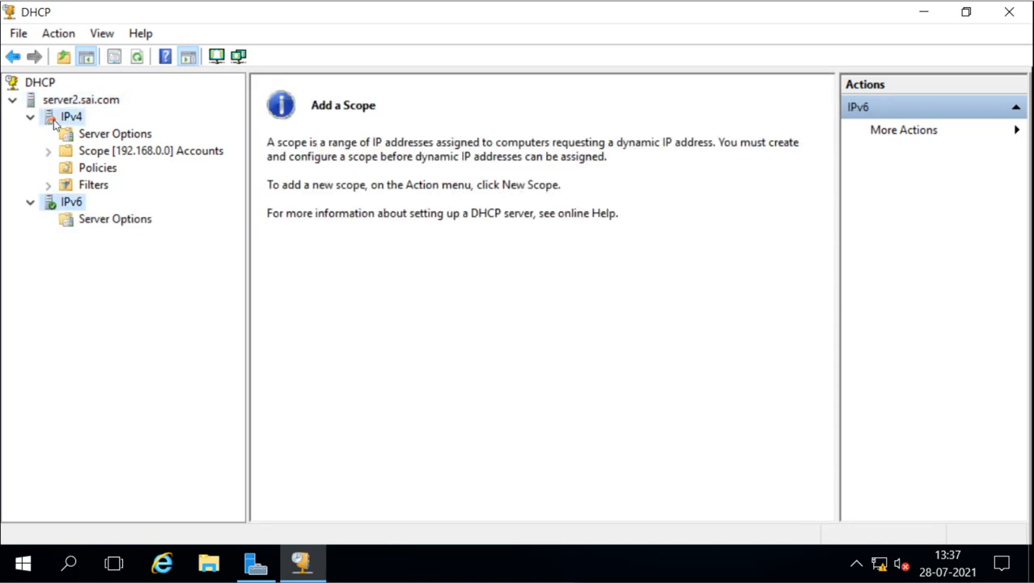
double_click(132, 158)
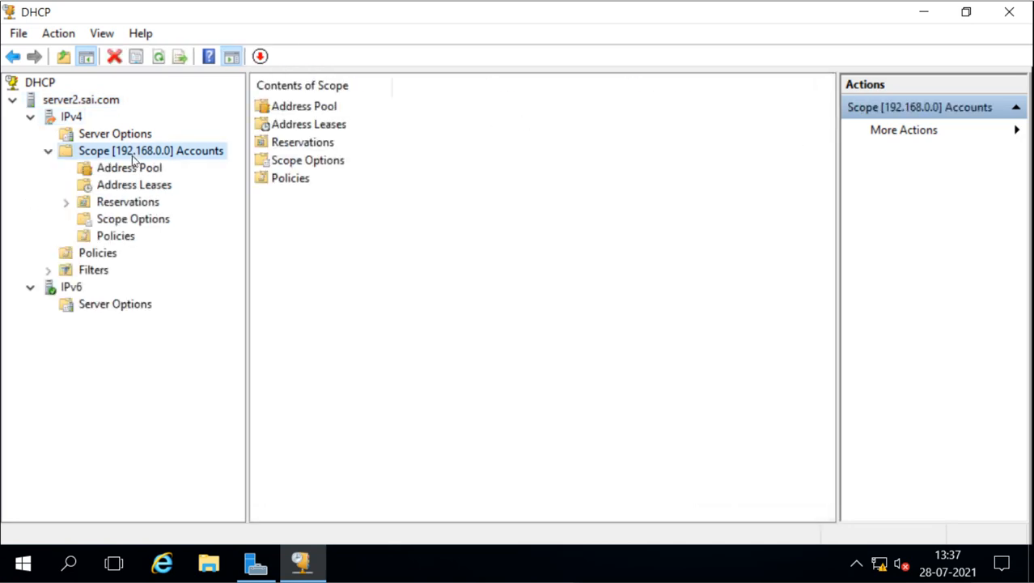